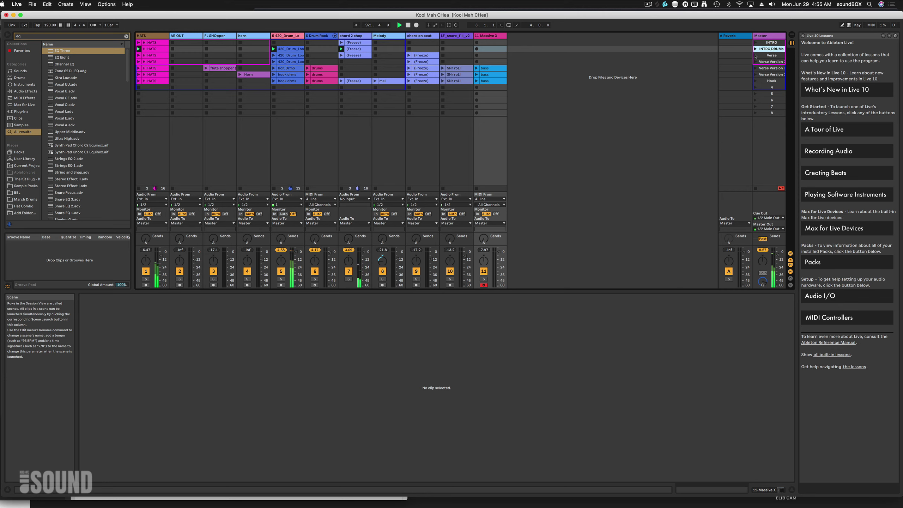
# Play the Verse Intro scene and the first Verse Version scene, copying the drums clip up into that Verse Version scene
pyautogui.click(756, 55)
pyautogui.click(756, 61)
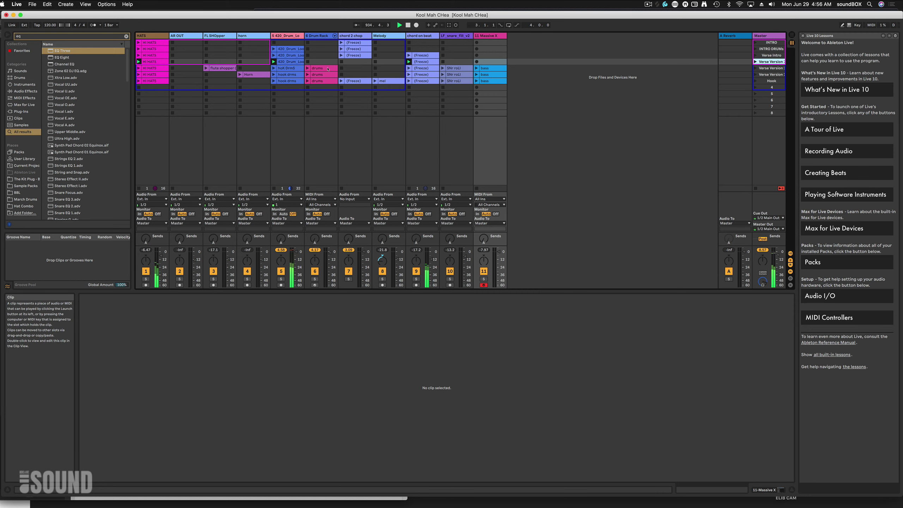
pyautogui.click(327, 70)
pyautogui.moveTo(328, 70); pyautogui.dragTo(325, 65)
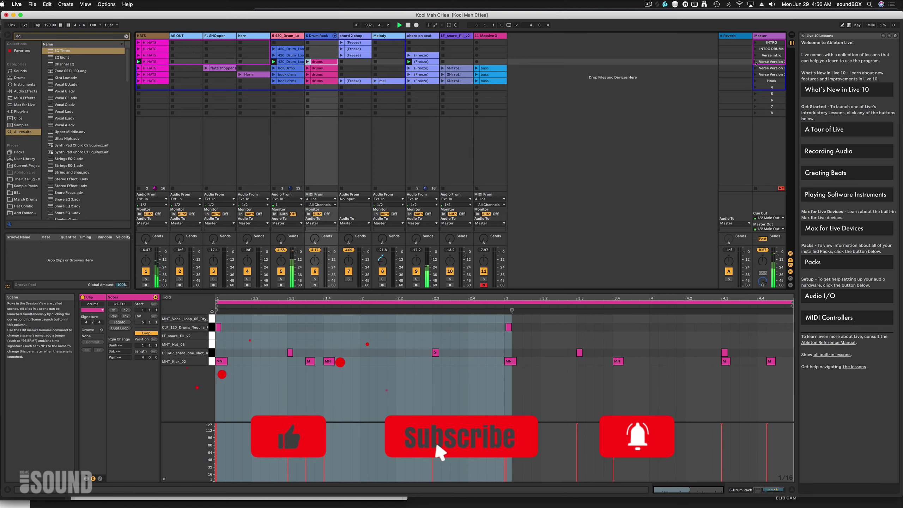
pyautogui.click(757, 62)
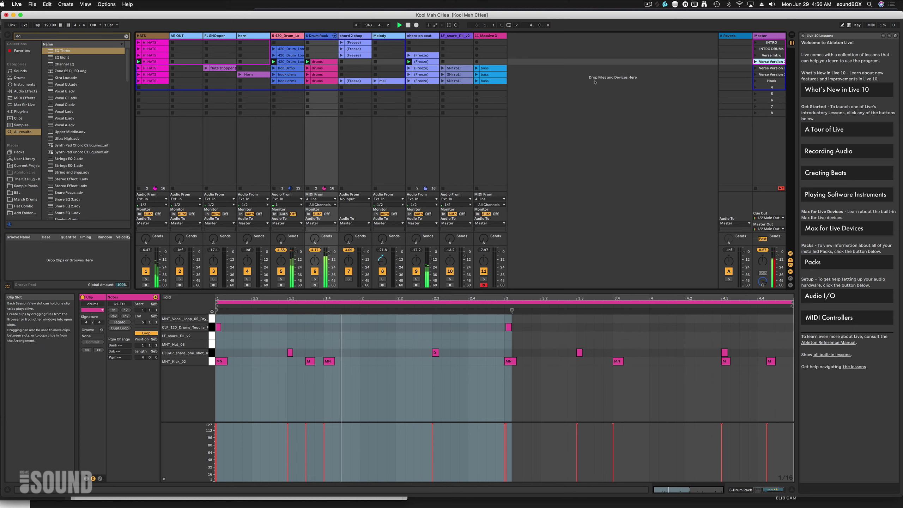
# Launch the Verse Version scene where the bass enters and rename it as Verse BASS
pyautogui.click(756, 68)
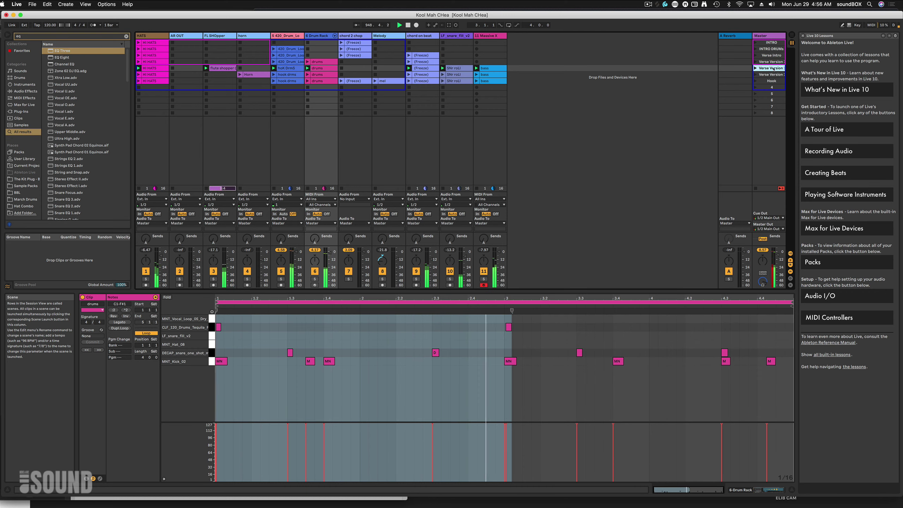
pyautogui.rightClick(774, 69)
pyautogui.click(771, 68)
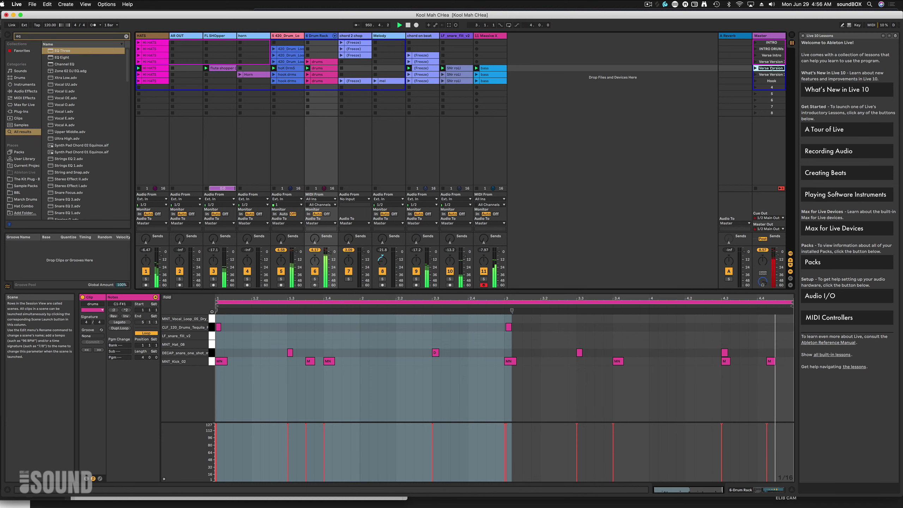
pyautogui.write('Verse BA')
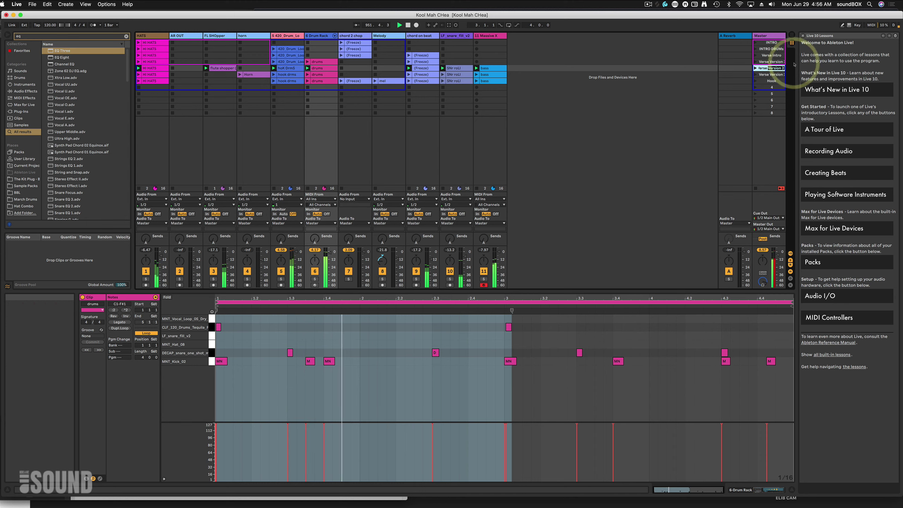
pyautogui.write('SS')
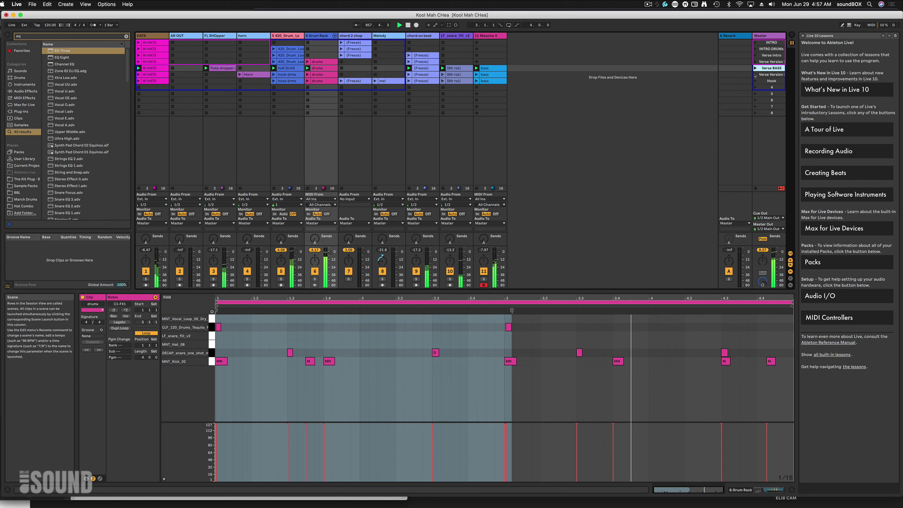
# Launch the scene just above Hook and rename it as Verse FLUTES
pyautogui.click(755, 75)
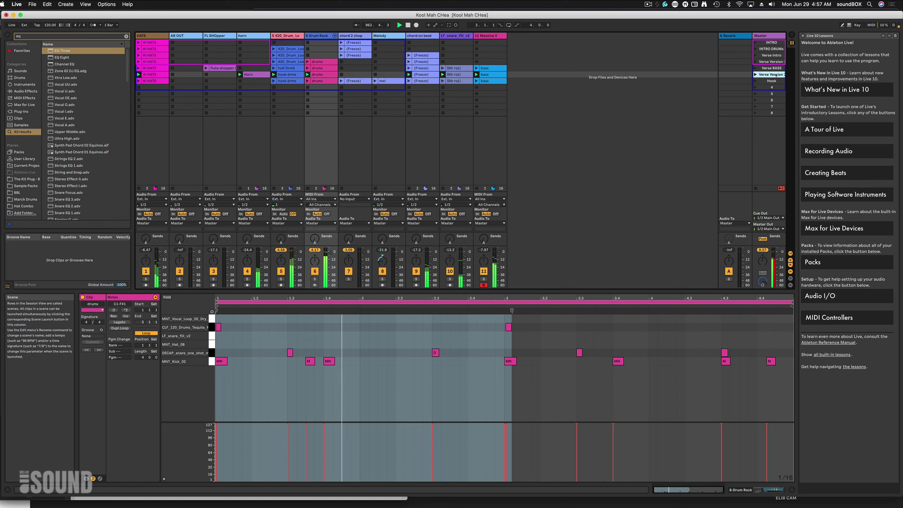
pyautogui.rightClick(771, 74)
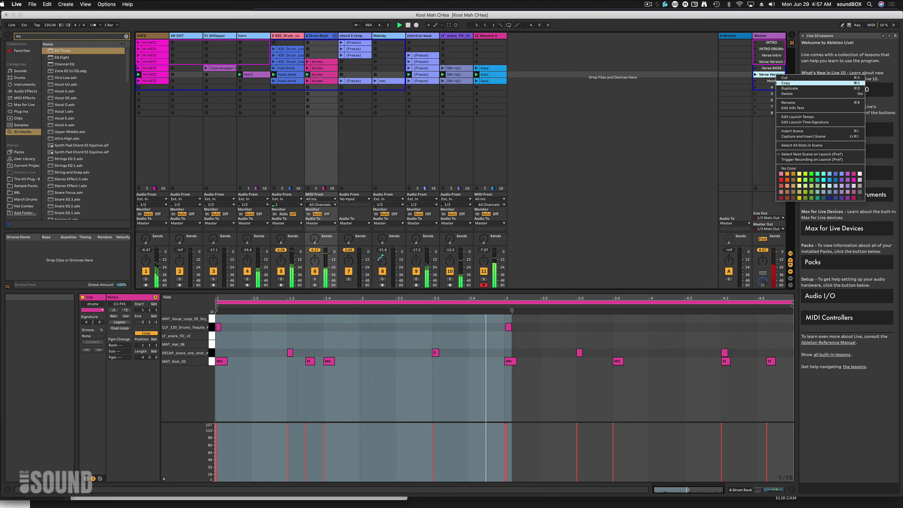
pyautogui.click(783, 102)
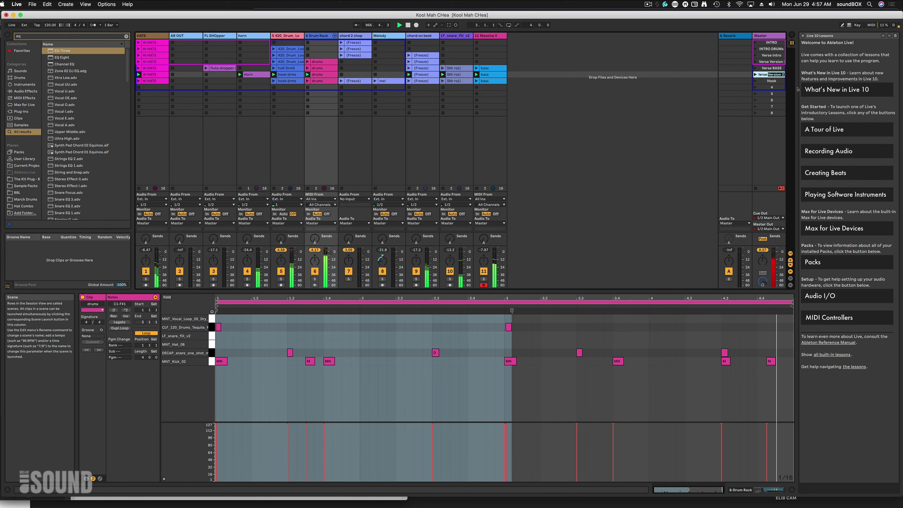
pyautogui.moveTo(770, 75); pyautogui.dragTo(799, 90)
pyautogui.write('FLUT')
pyautogui.press('Return')
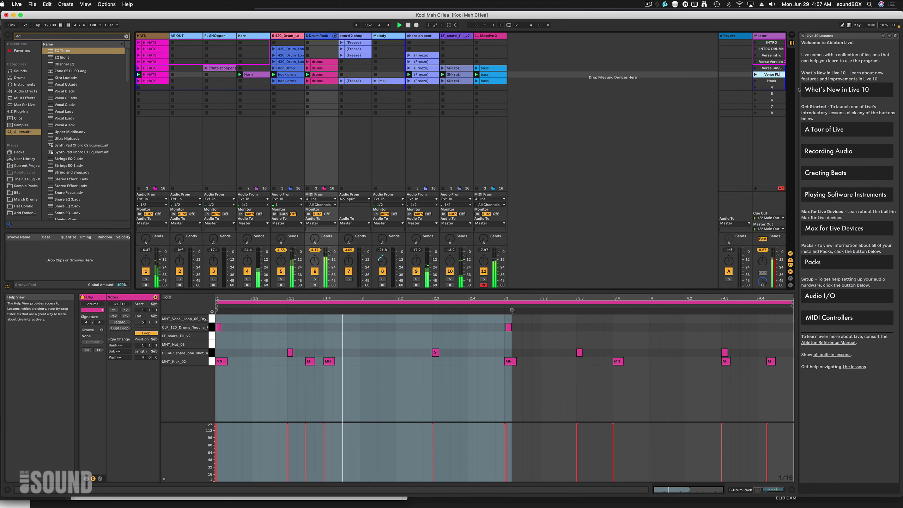
pyautogui.write('ES')
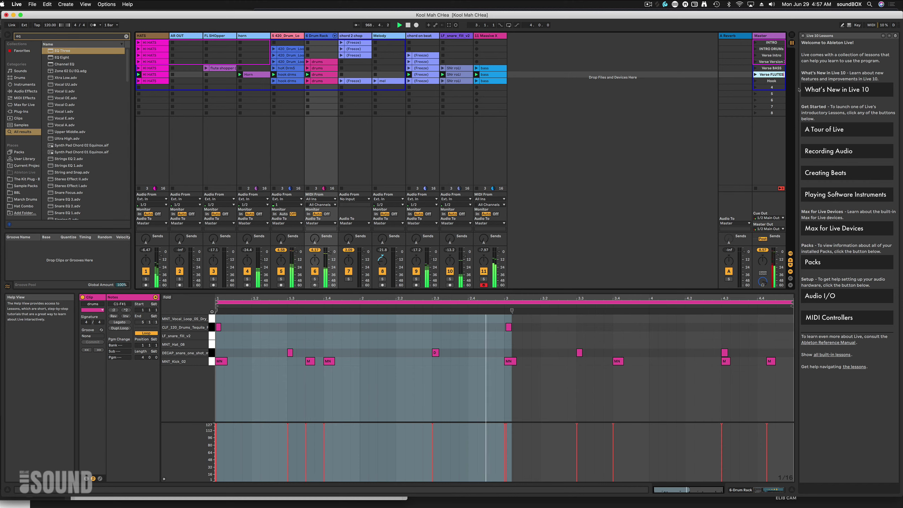
# Play the Hook scene and rename the Massive X track as BASS
pyautogui.click(755, 81)
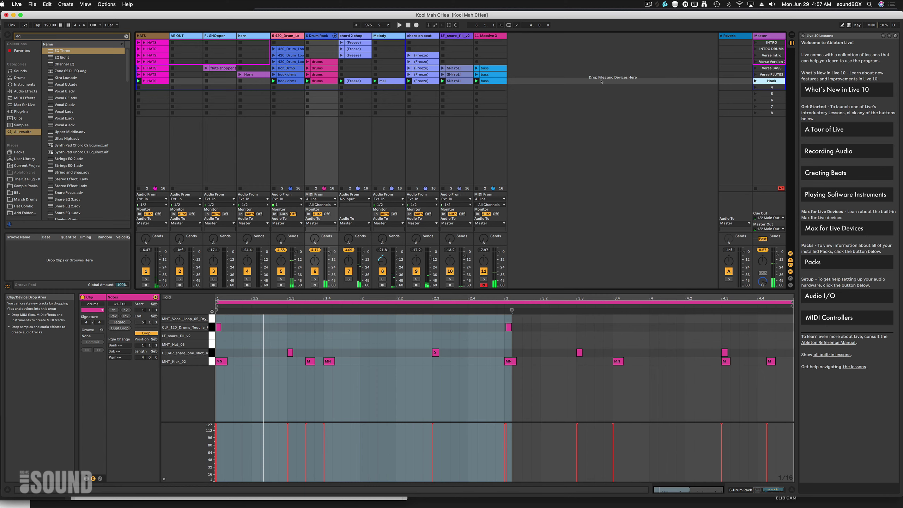
pyautogui.click(490, 35)
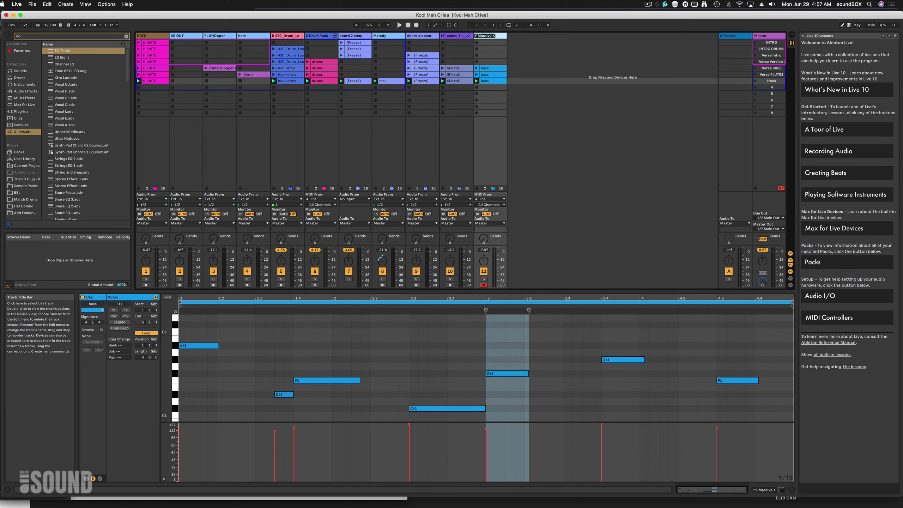
pyautogui.press('Return')
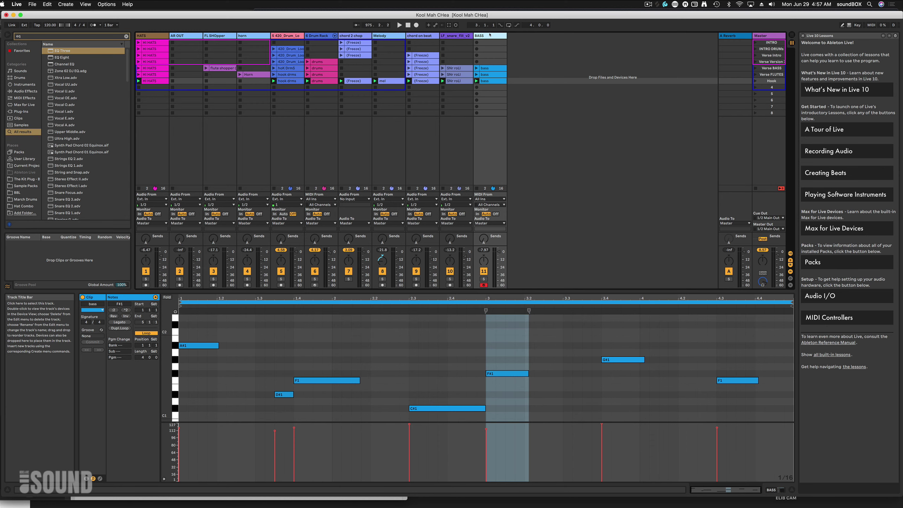
pyautogui.click(540, 55)
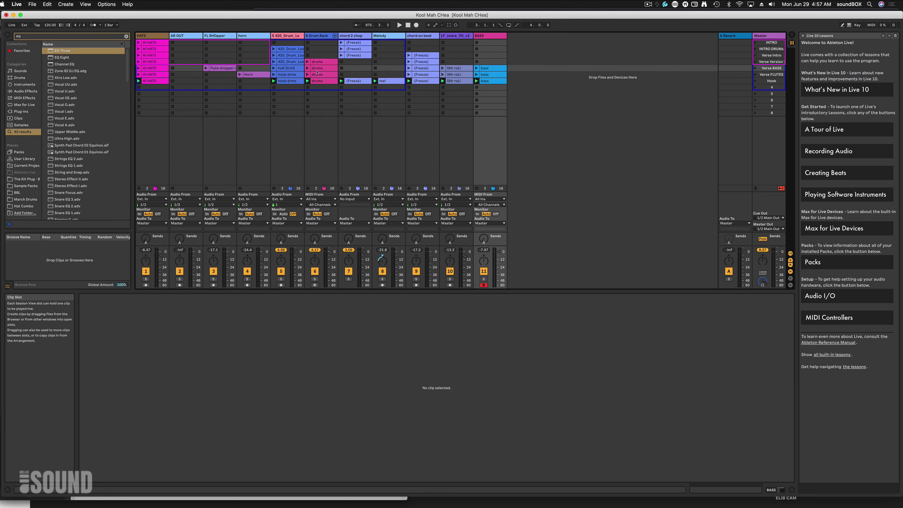
# Rename the frozen clips on the two chord tracks after their tracks, as chord on beat and chord 2 chop
pyautogui.click(423, 57)
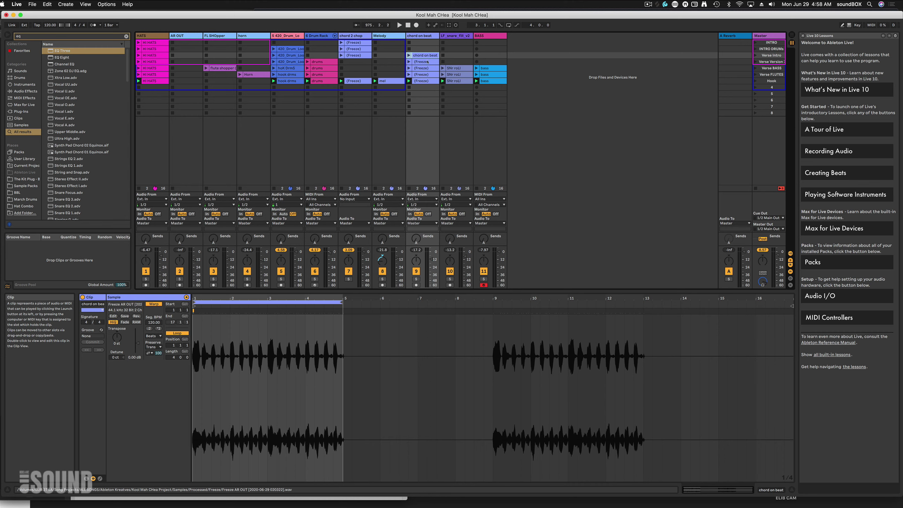
pyautogui.click(427, 62)
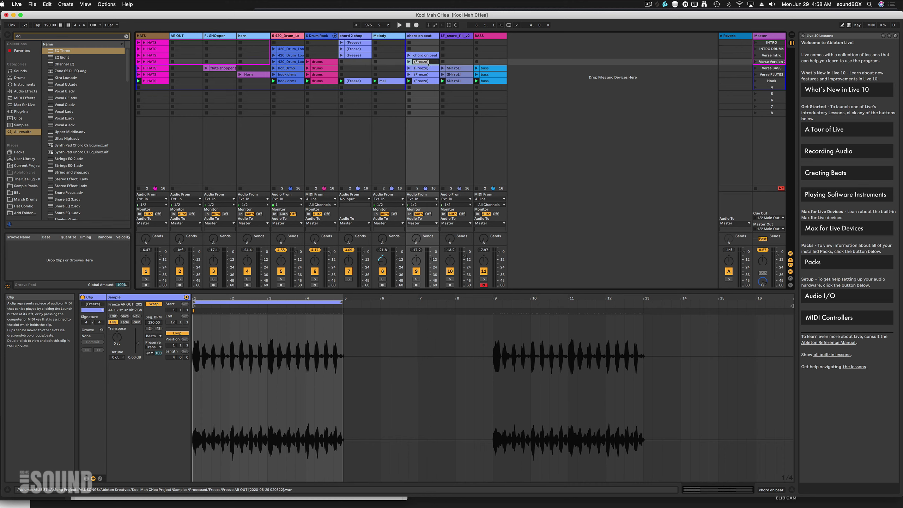
pyautogui.click(428, 68)
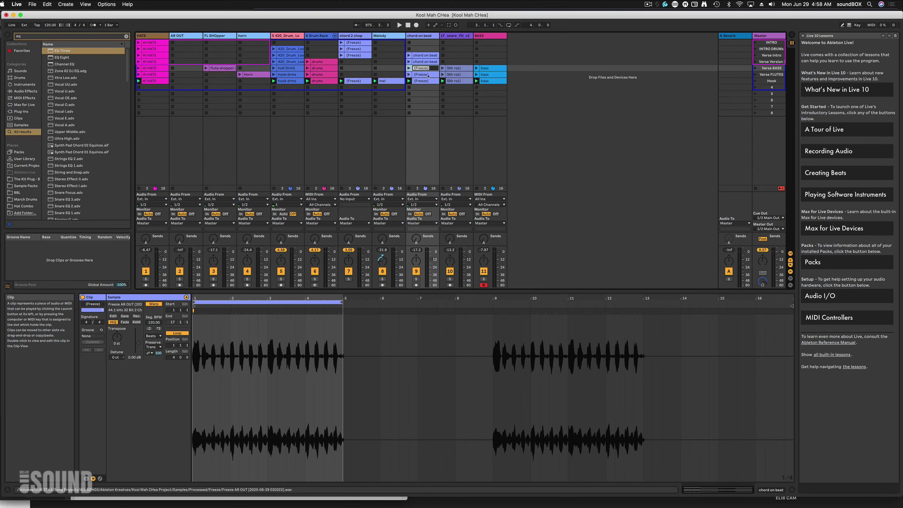
pyautogui.click(427, 75)
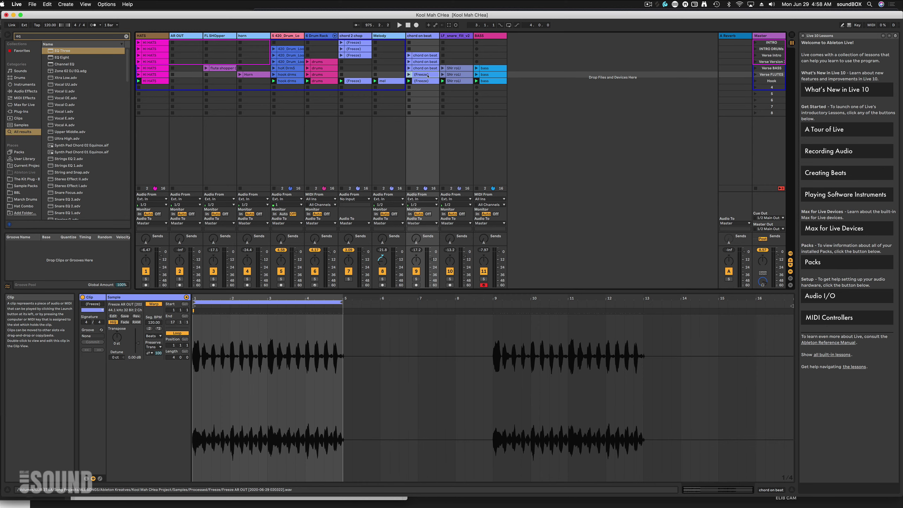
pyautogui.press('super+z')
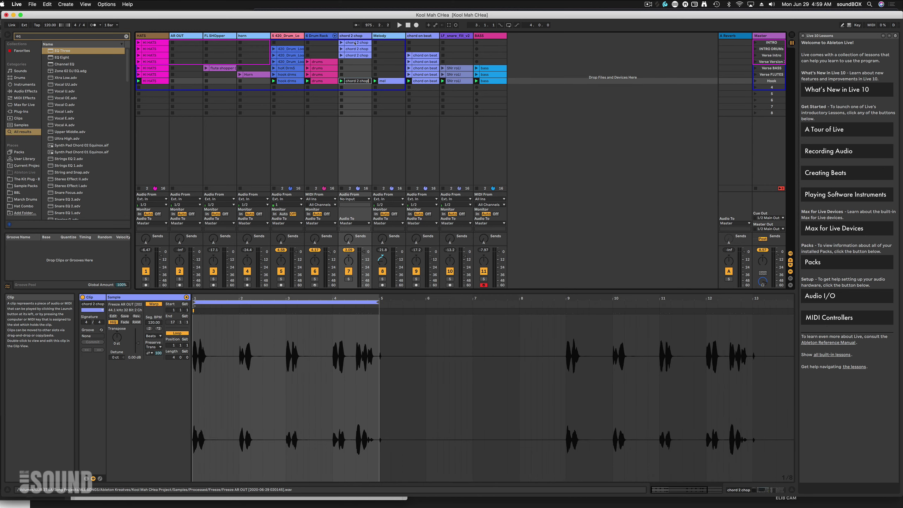
# Restart playback and rename the LF_snare_fill_v2 track as snR RoLL
pyautogui.press('space')
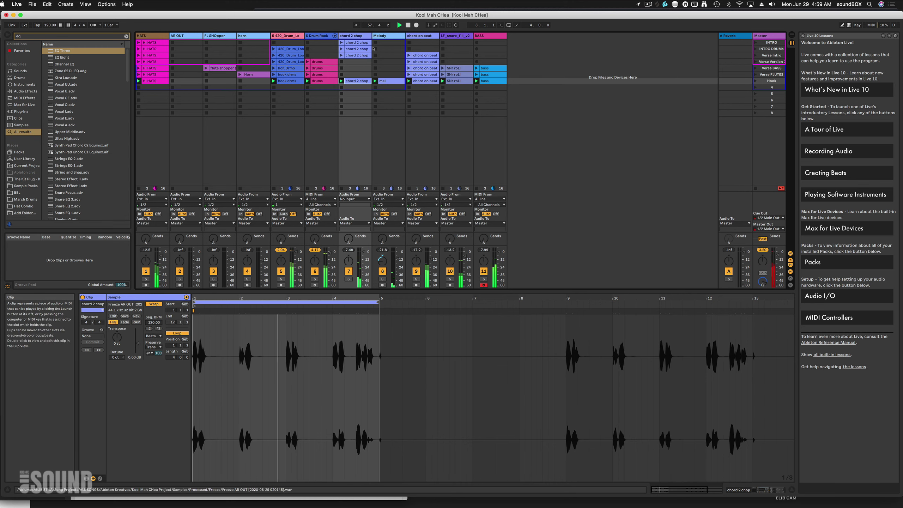
pyautogui.click(460, 37)
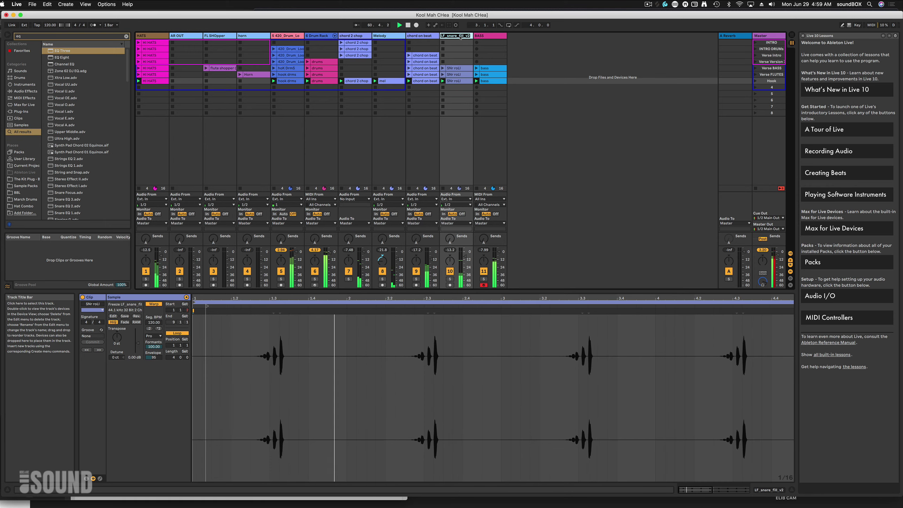
pyautogui.write('snR')
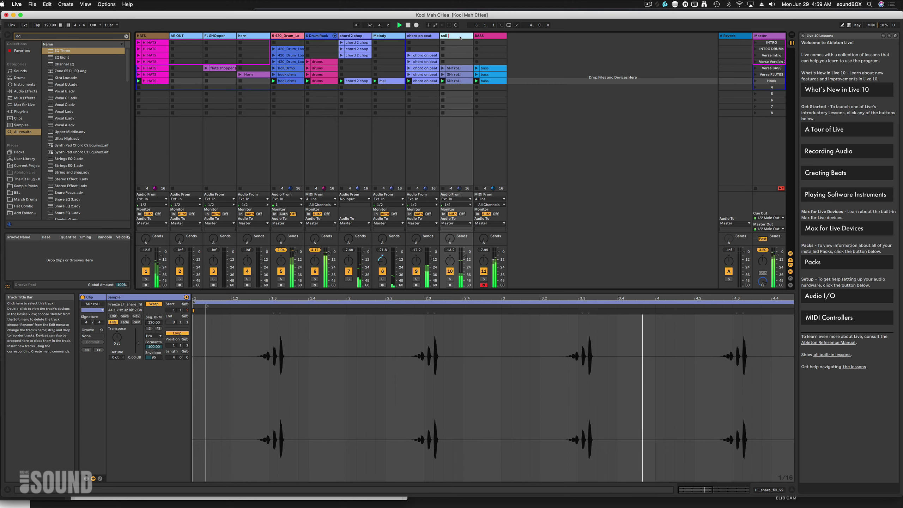
pyautogui.write('RoLL')
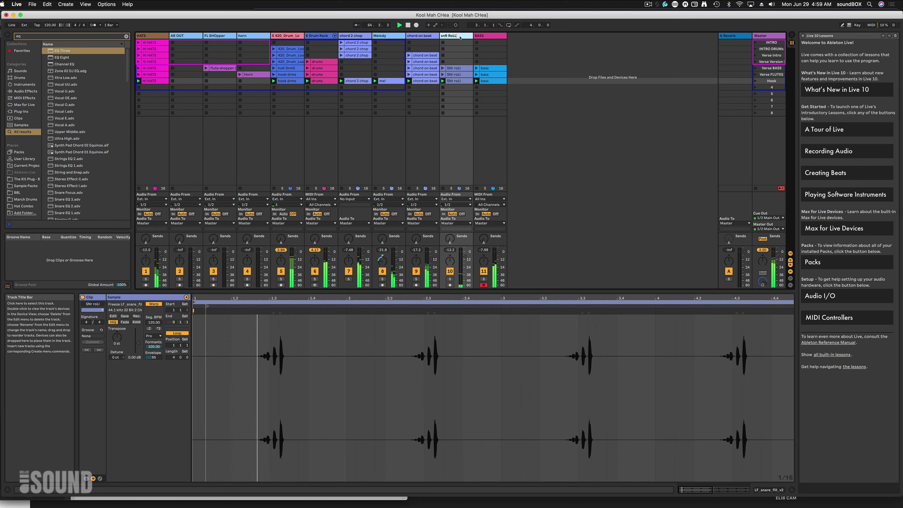
pyautogui.press('Return')
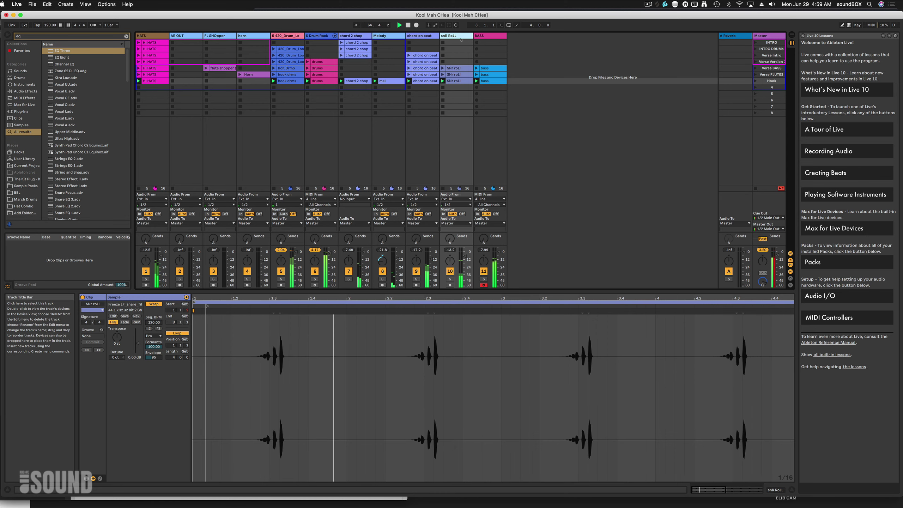
pyautogui.click(594, 126)
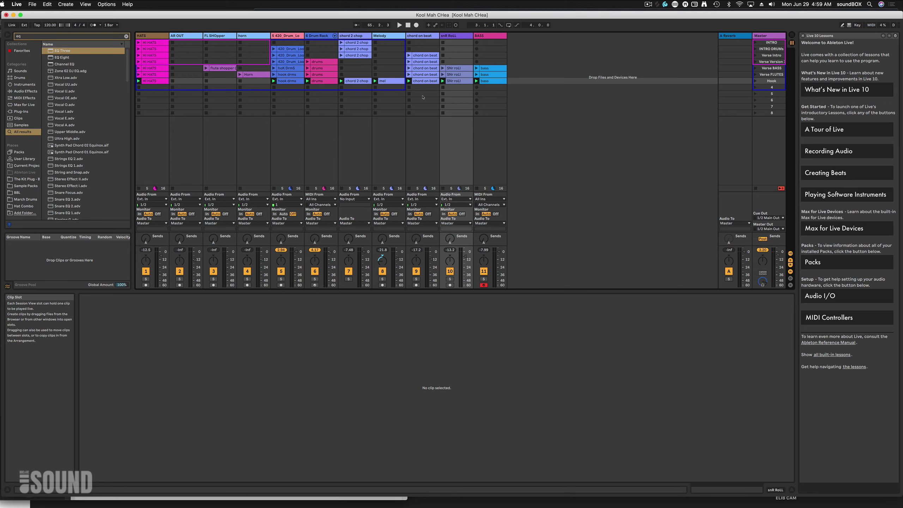
# Launch the Hook scene's snare roll clip, open its waveform and enlarge the clip view
pyautogui.click(443, 81)
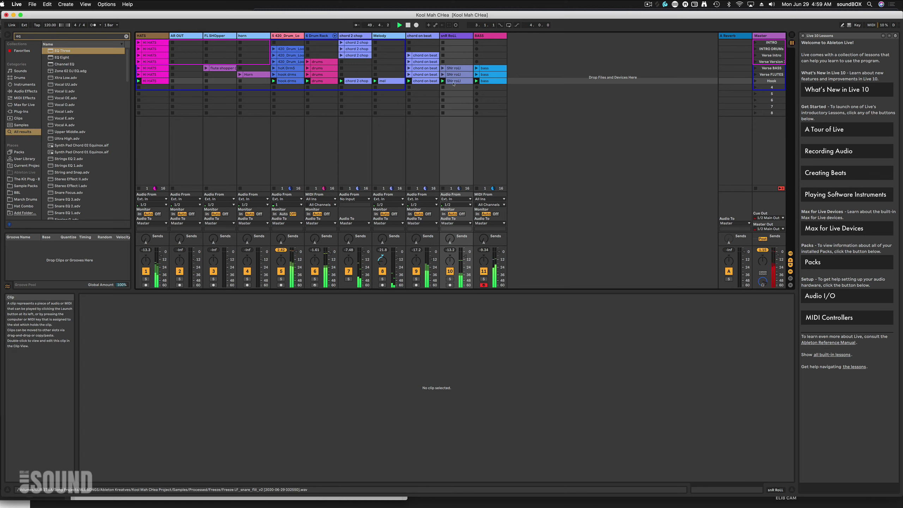
pyautogui.click(455, 81)
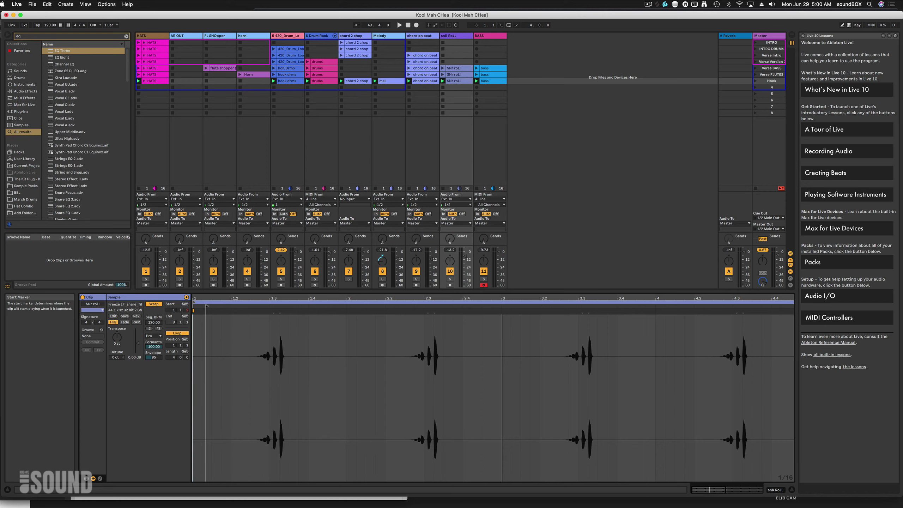
pyautogui.moveTo(206, 291); pyautogui.dragTo(205, 211)
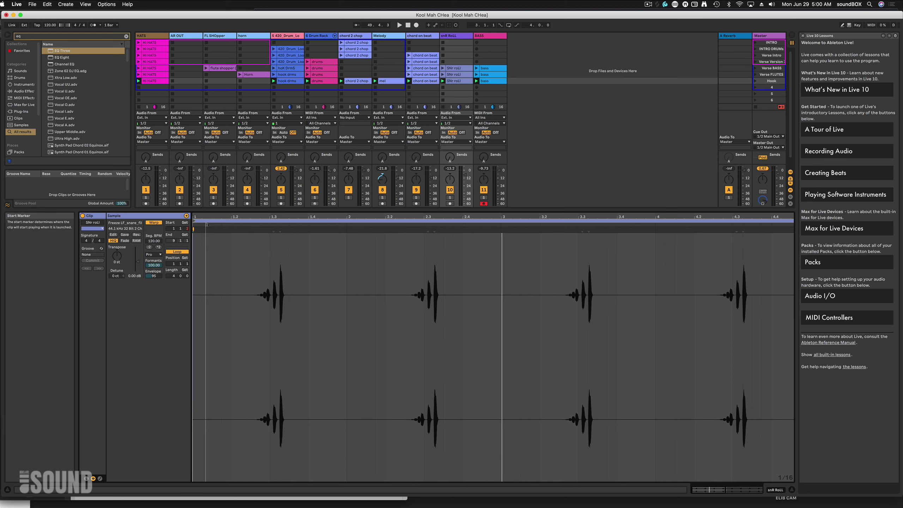
# Move the snare roll clip's start marker to 1.1.1 for comparison and return it to slightly after the beginning, with more of the waveform shown
pyautogui.click(197, 222)
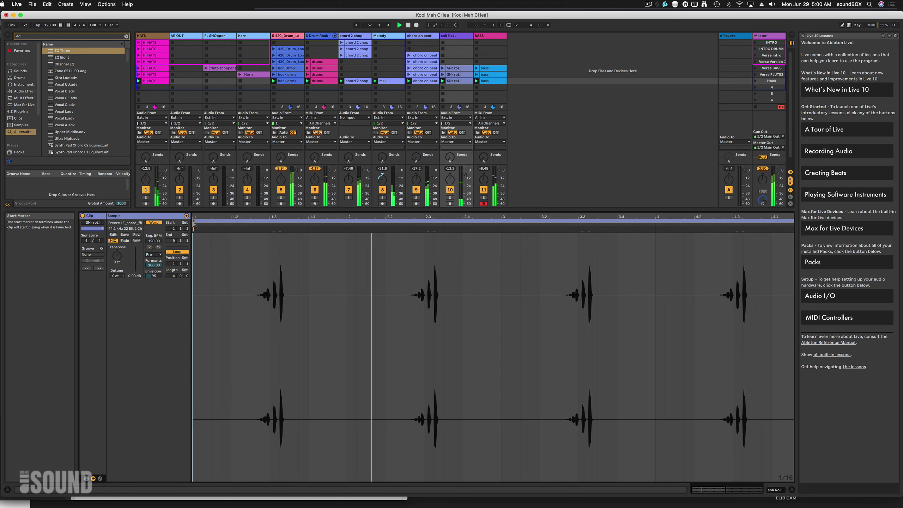
pyautogui.moveTo(201, 224); pyautogui.dragTo(205, 224)
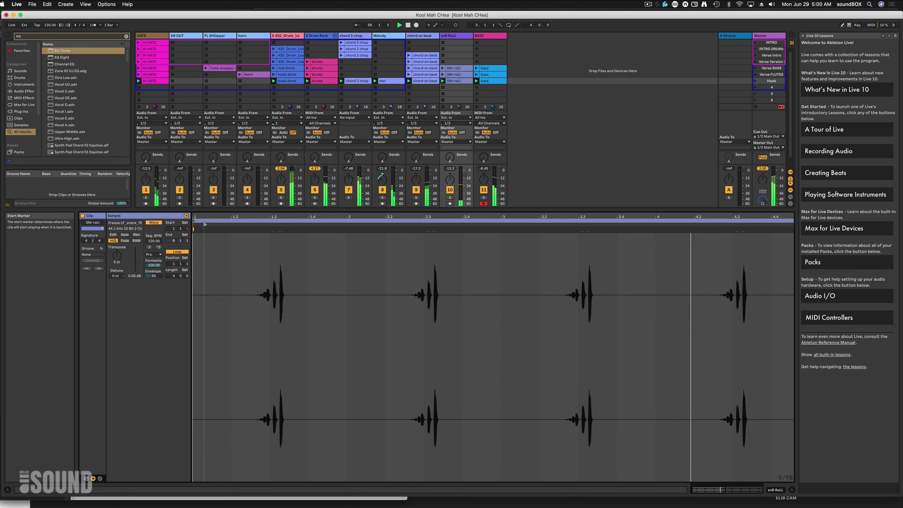
pyautogui.moveTo(205, 224); pyautogui.dragTo(208, 225)
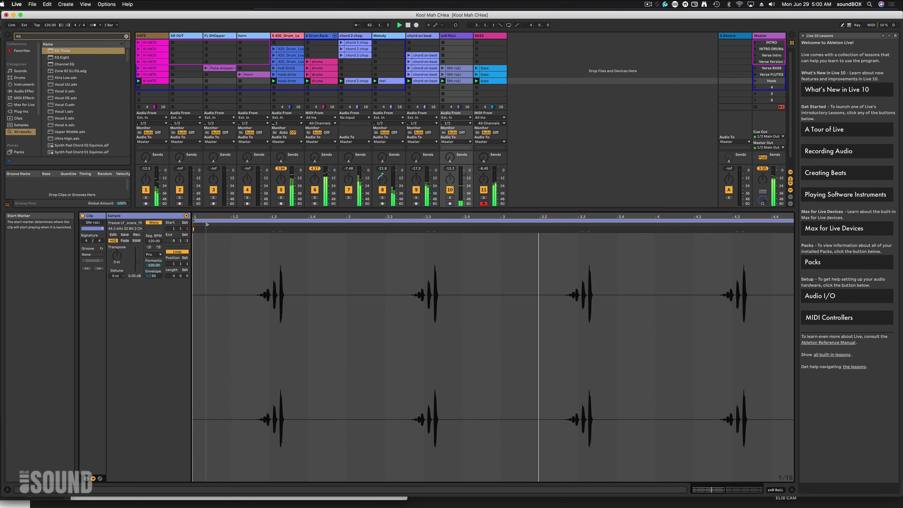
pyautogui.click(206, 228)
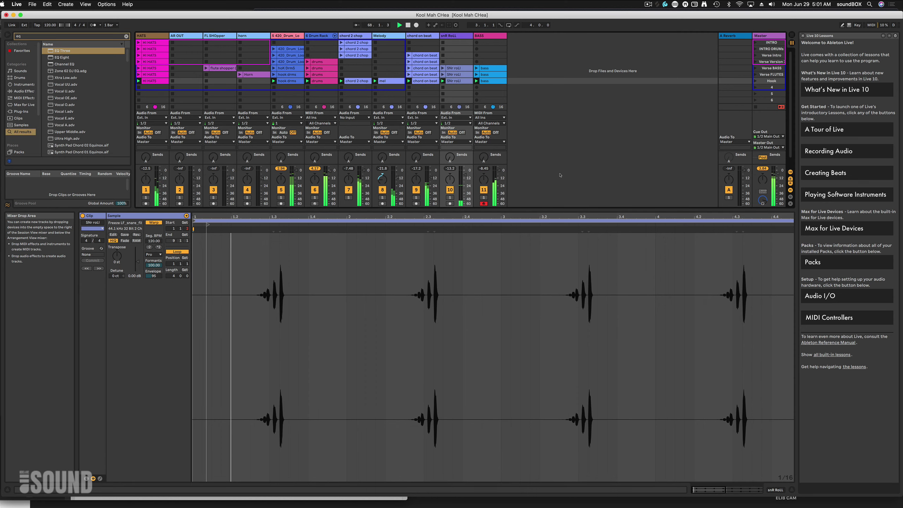
pyautogui.press('+')
pyautogui.press('-')
pyautogui.press('-')
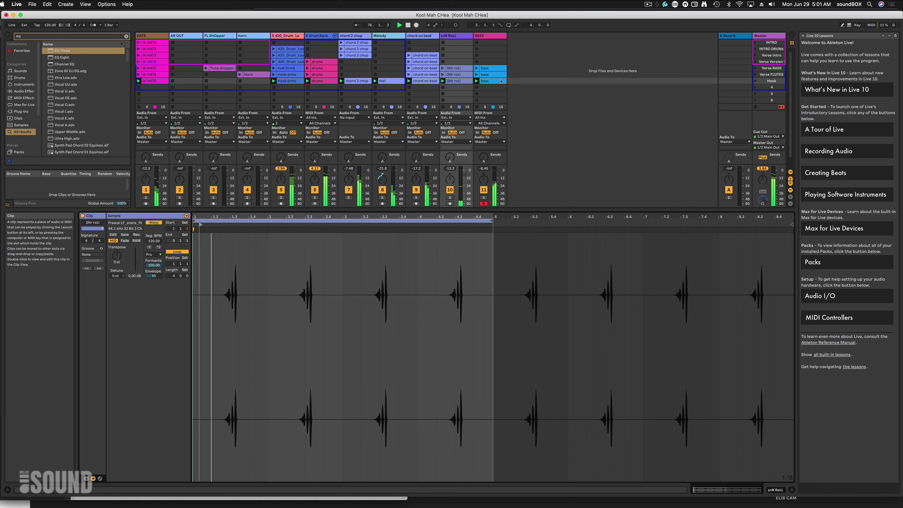
# Open the Massive X instrument on the BASS track in its own window and move the window lower over the session
pyautogui.click(492, 36)
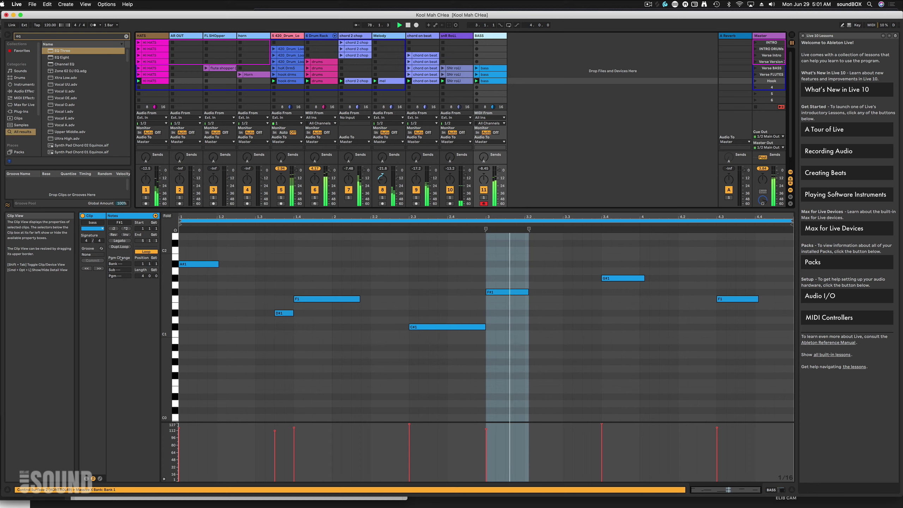
pyautogui.click(779, 490)
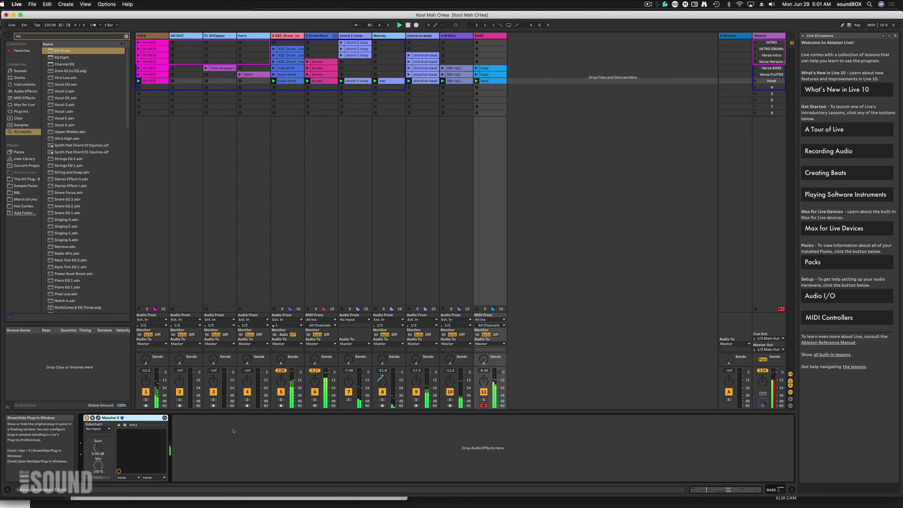
pyautogui.press('super+alt+p')
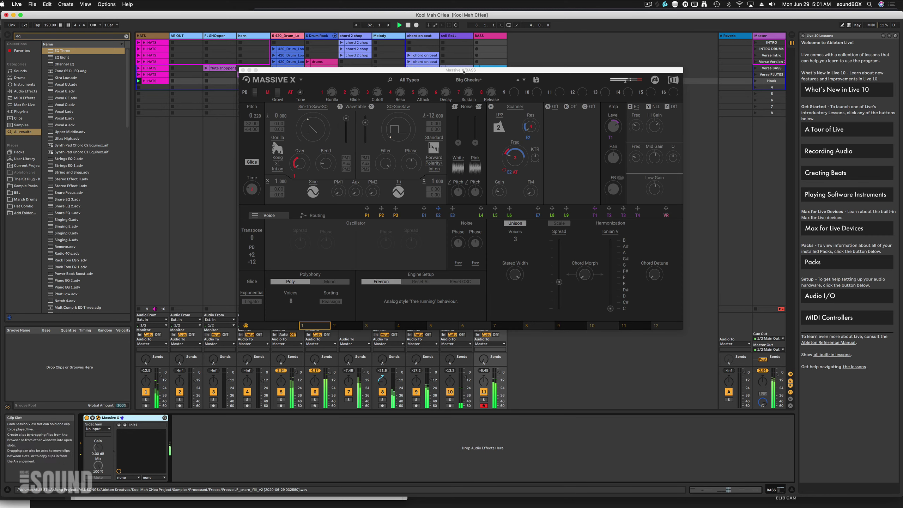
pyautogui.moveTo(464, 71); pyautogui.dragTo(489, 103)
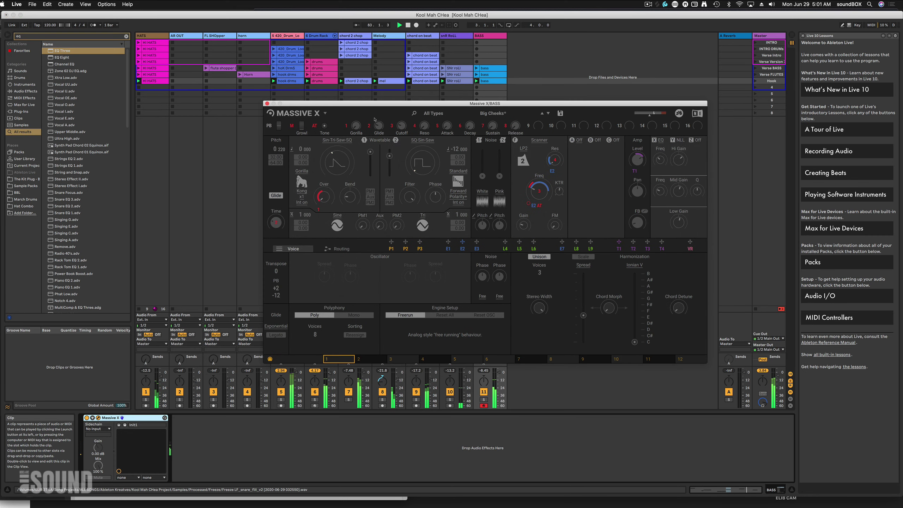
# Filter the Massive X presets by Bass, load the Big Cheeks preset and close the preset browser
pyautogui.click(500, 113)
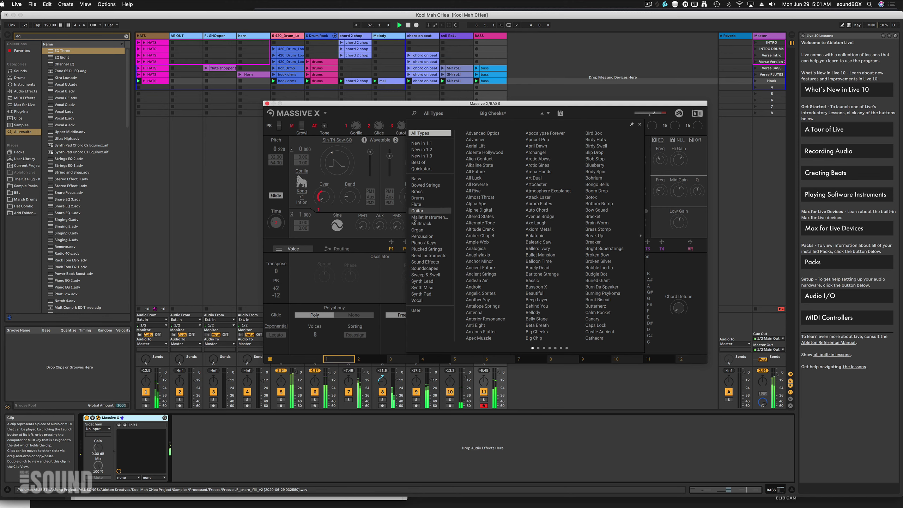
pyautogui.click(418, 180)
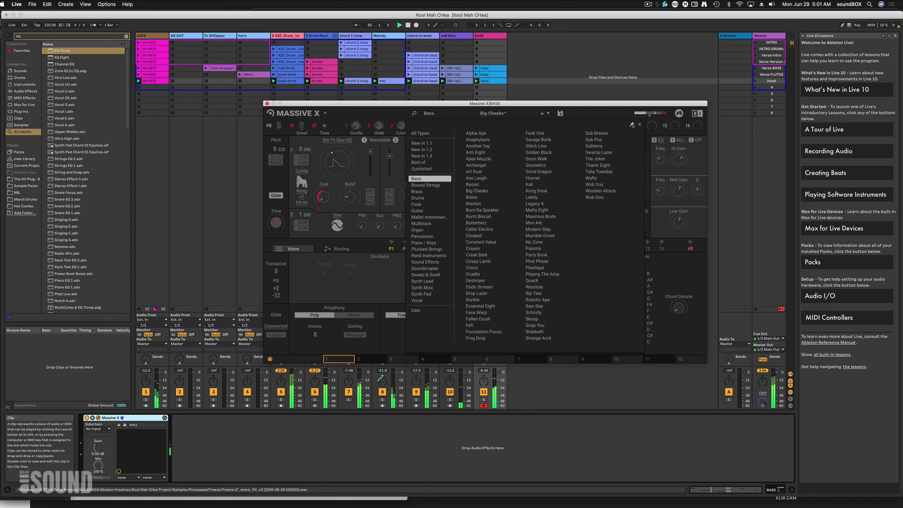
pyautogui.click(492, 192)
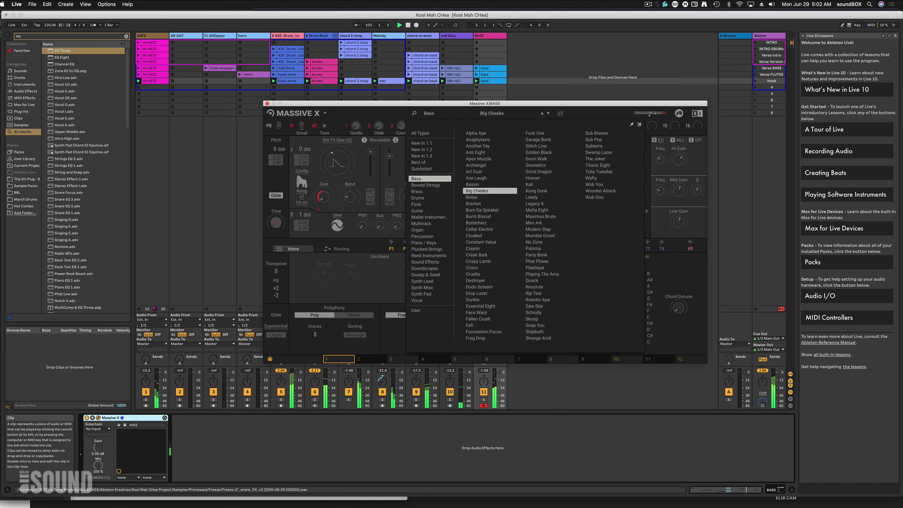
pyautogui.click(638, 125)
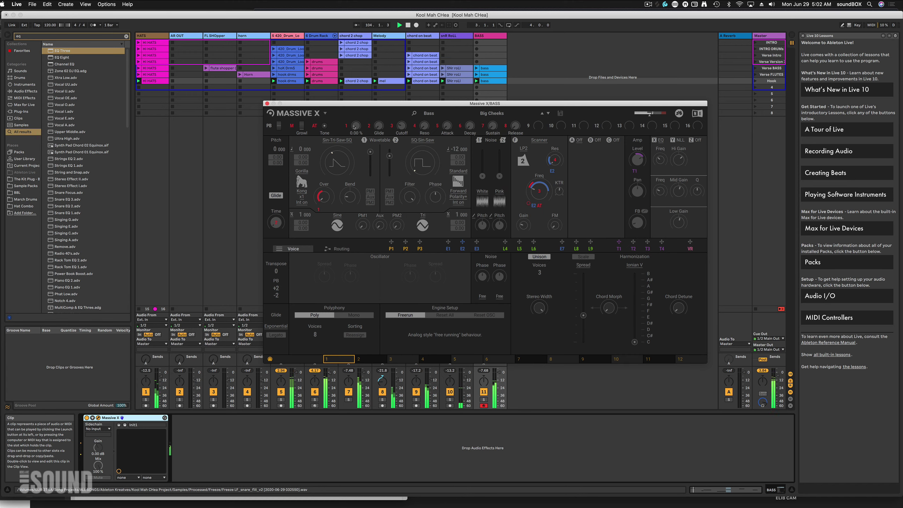
# Look at Massive X's options and its Bass preset list again, and close the instrument window
pyautogui.click(326, 114)
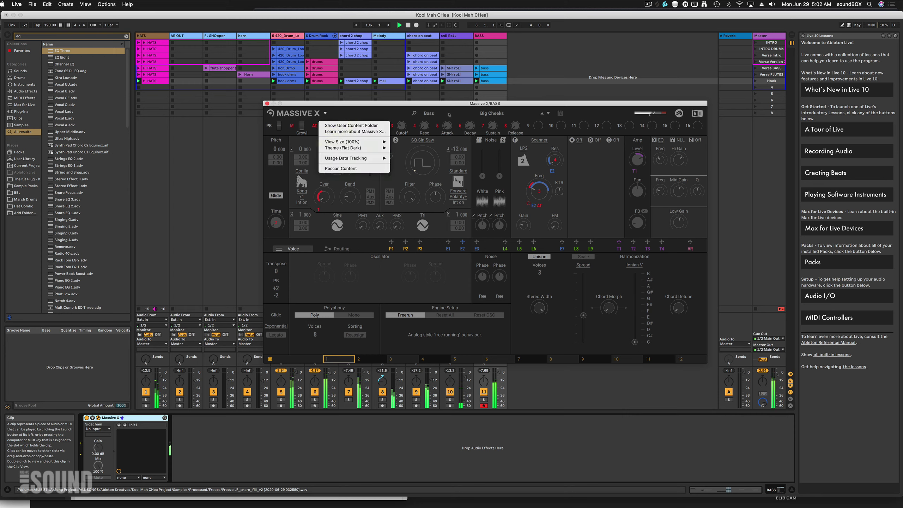
pyautogui.click(464, 117)
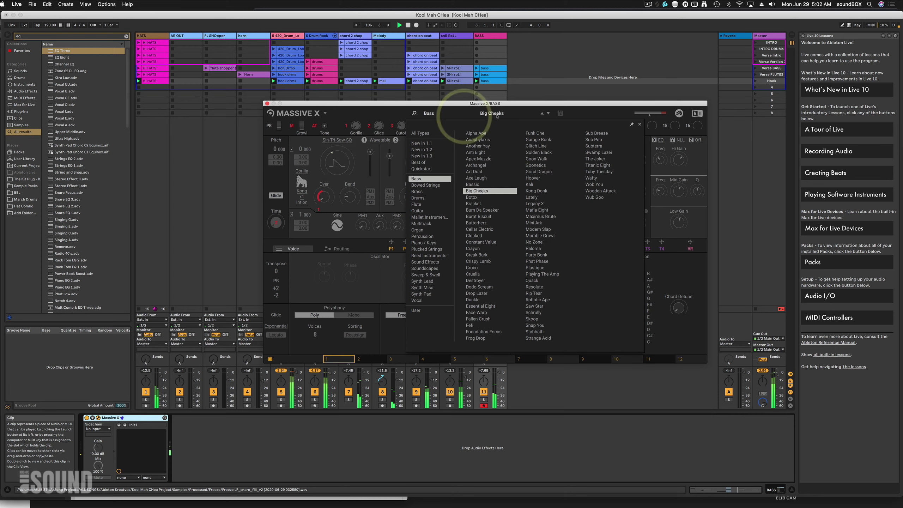
pyautogui.click(562, 115)
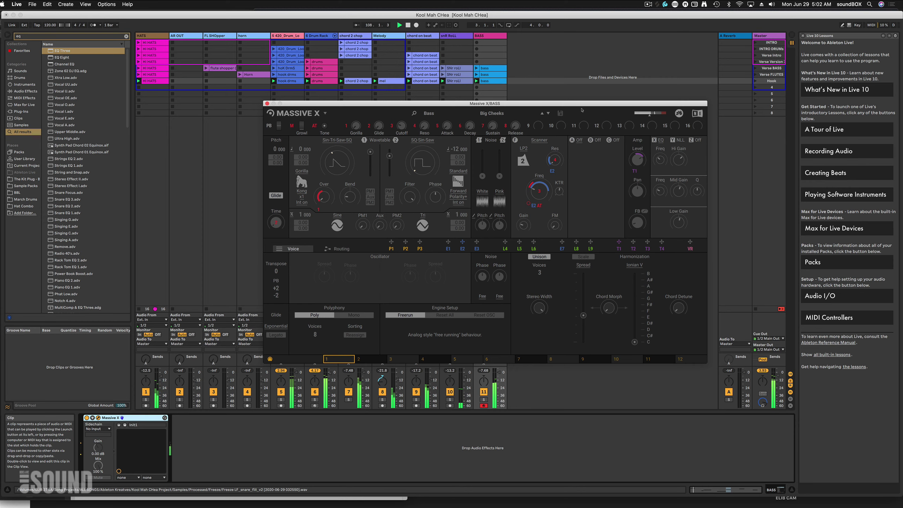
pyautogui.click(267, 103)
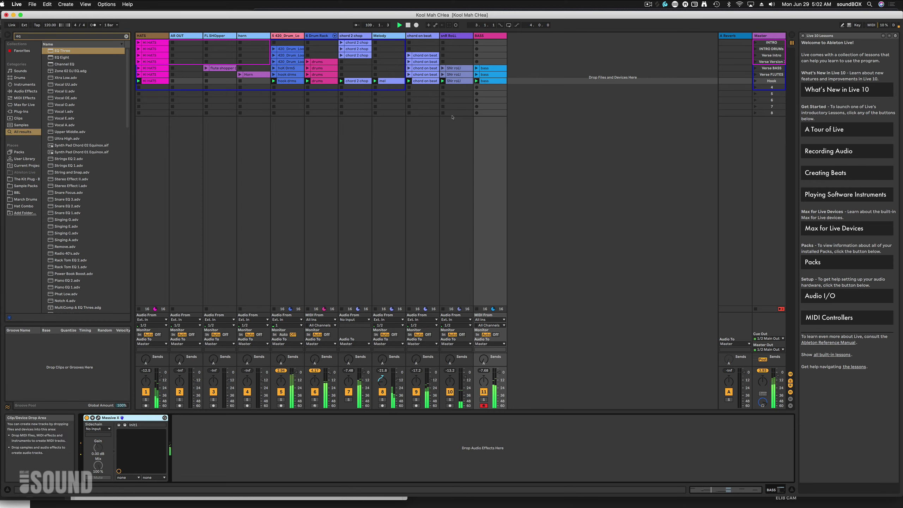
# On the Drum Rack track, expand the MNT_Vocal_Loop Simpler's sample display and switch Simpler to Classic mode
pyautogui.click(317, 36)
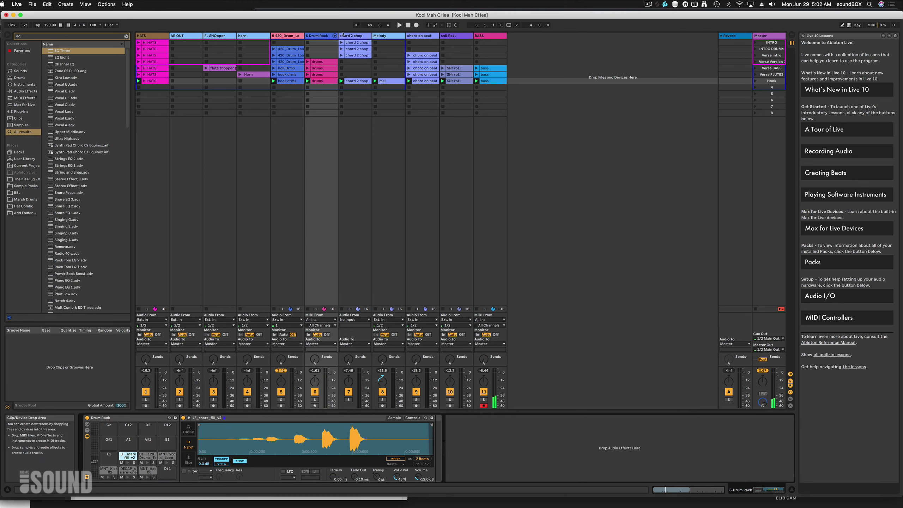
pyautogui.click(322, 36)
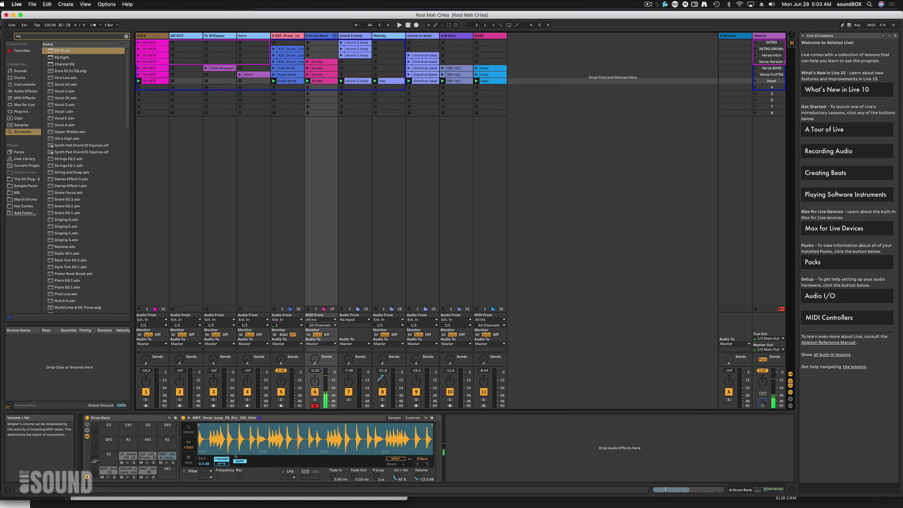
pyautogui.click(188, 417)
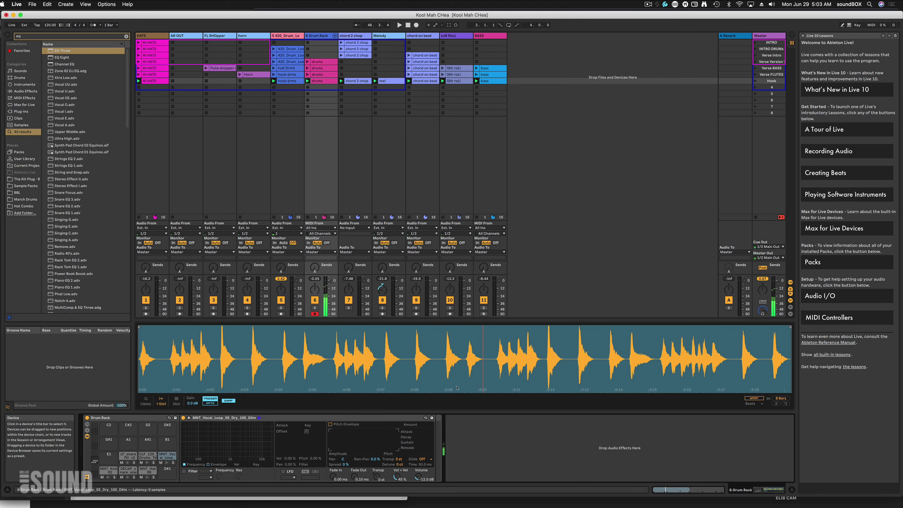
pyautogui.click(145, 399)
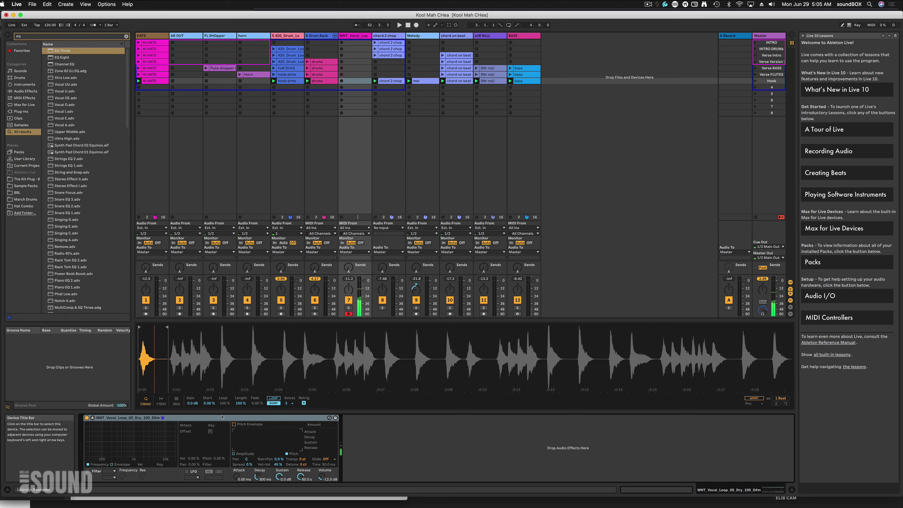
# Start playback and record a MIDI clip on the MNT_Vocal_Loop track in the Hook scene
pyautogui.press('space')
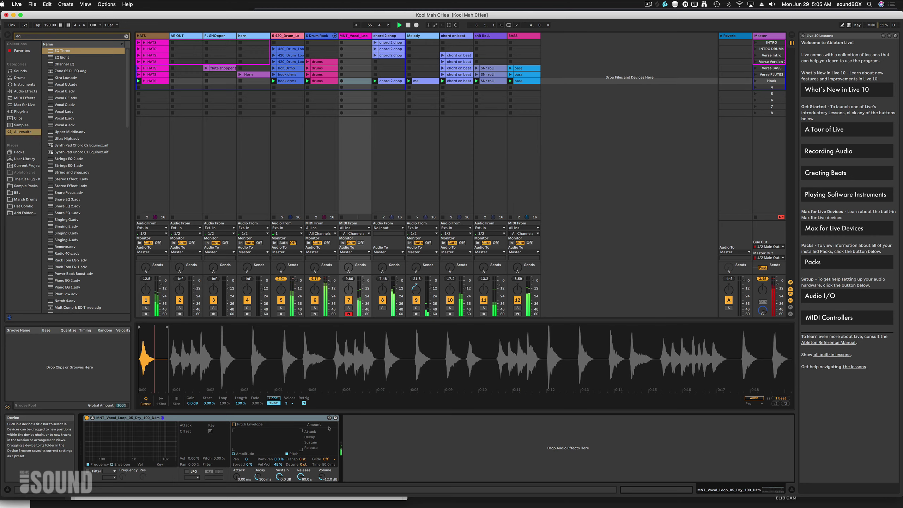
pyautogui.hotkey('shift', 'F9')
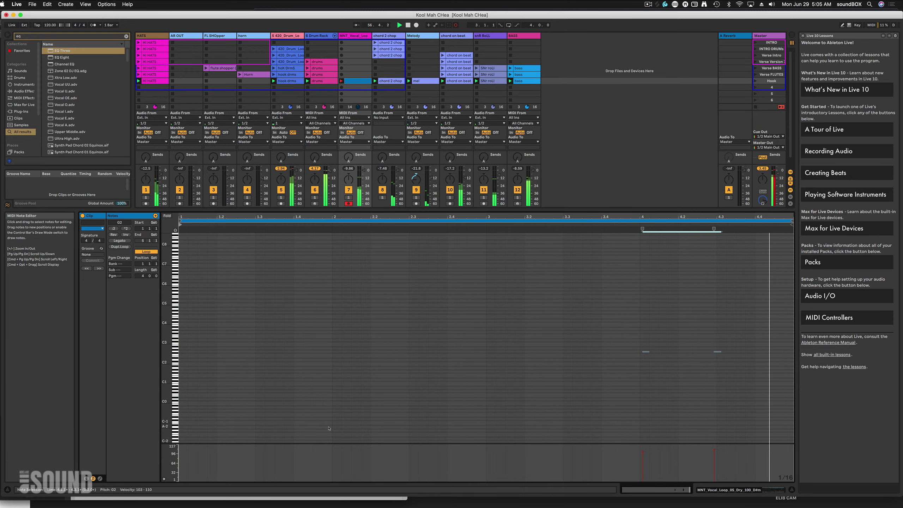
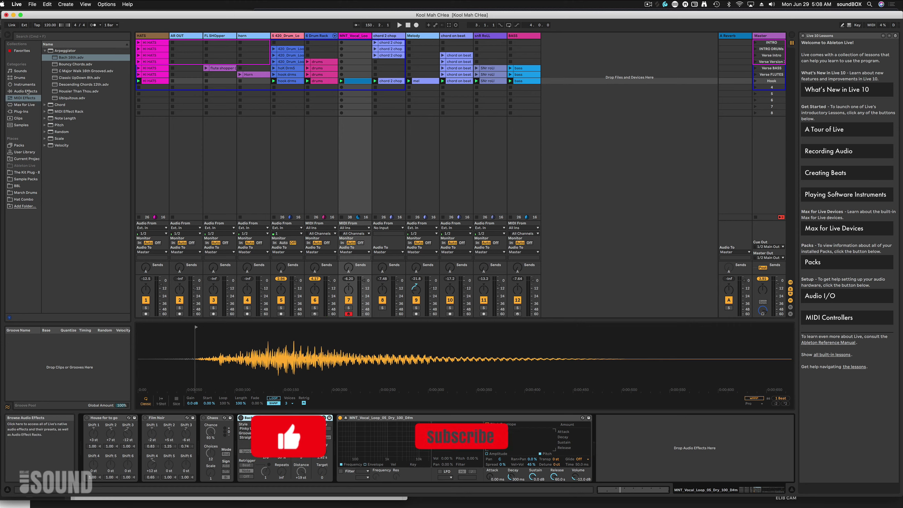
# Add the Vocoder audio effect after the Simpler on the MNT_Vocal_Loop track and start playback
pyautogui.click(22, 91)
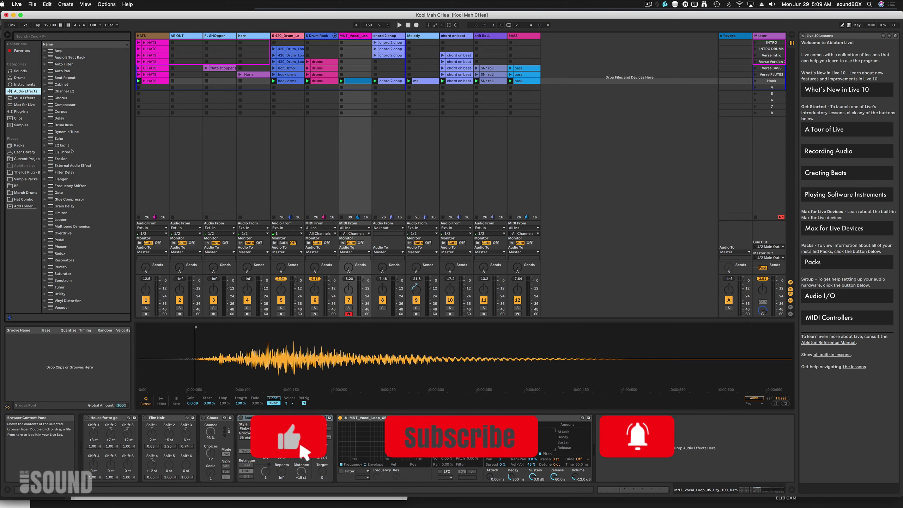
pyautogui.click(68, 179)
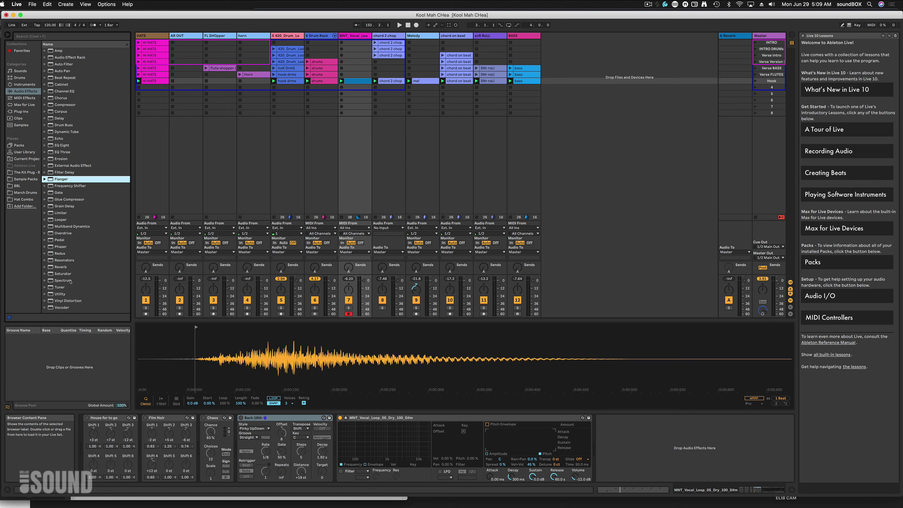
pyautogui.click(63, 307)
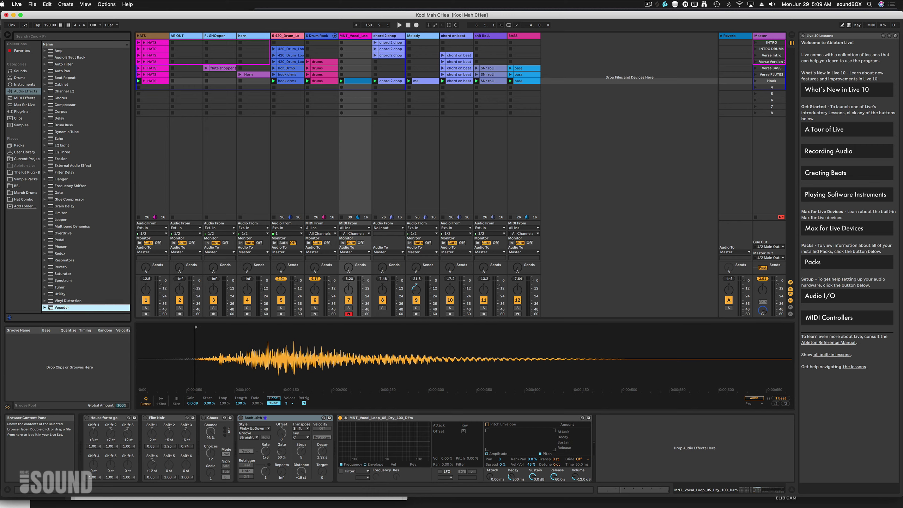
pyautogui.moveTo(225, 312); pyautogui.dragTo(622, 444)
pyautogui.press('space')
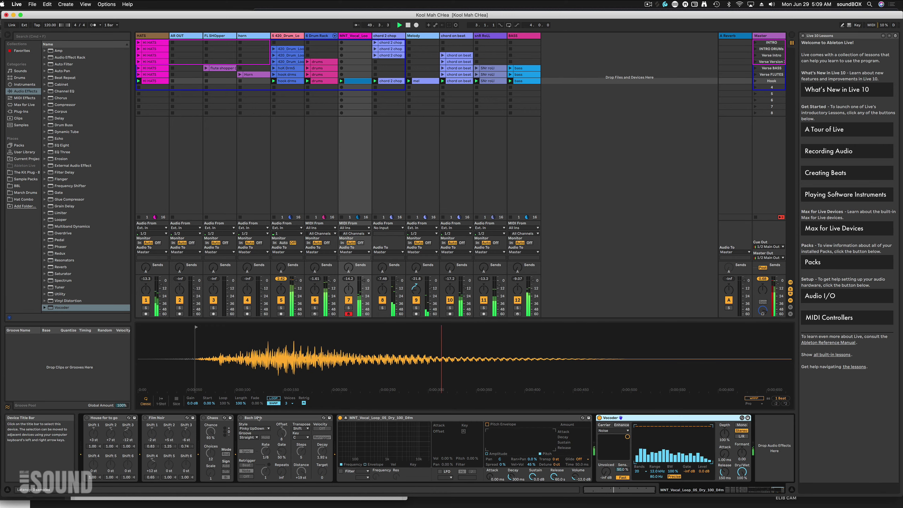
# Delete the House for to go, Film Noir, Chaos and Bach 16th MIDI effects ahead of the vocal Simpler
pyautogui.click(247, 419)
pyautogui.keyDown('shift'); pyautogui.click(116, 417); pyautogui.keyUp('shift')
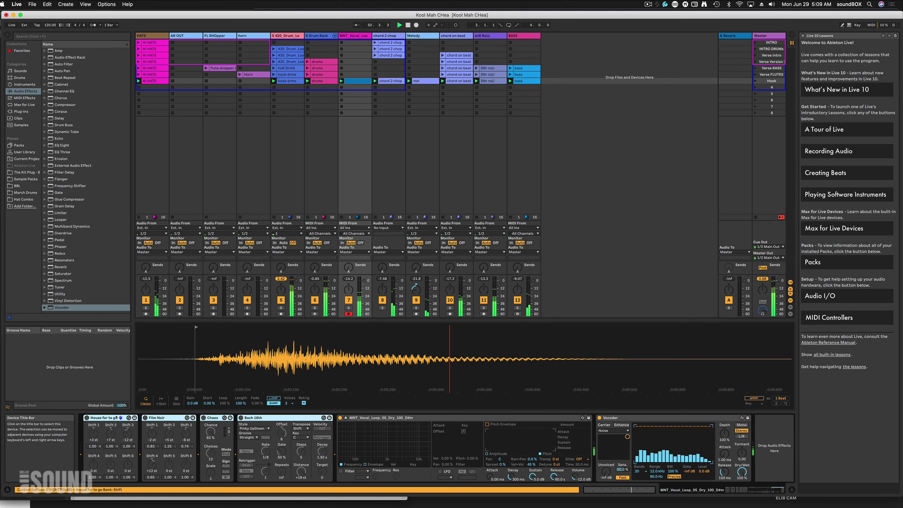
pyautogui.rightClick(115, 417)
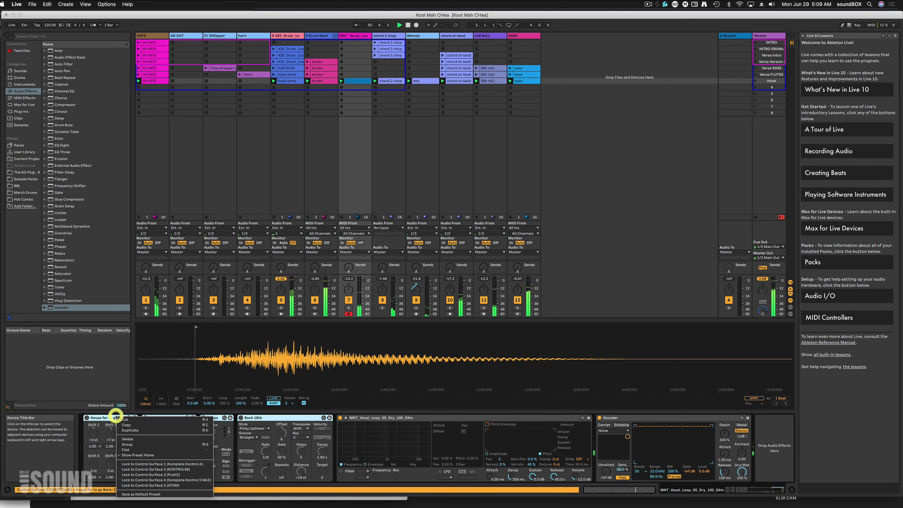
pyautogui.click(131, 440)
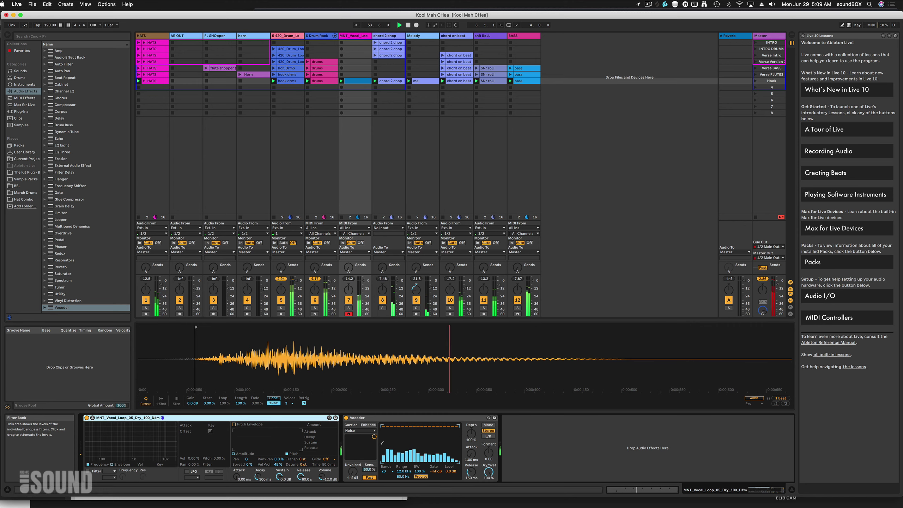
# Try External, Modulator and Pitch Tracking as the Vocoder's carrier, and return it to Noise
pyautogui.click(366, 430)
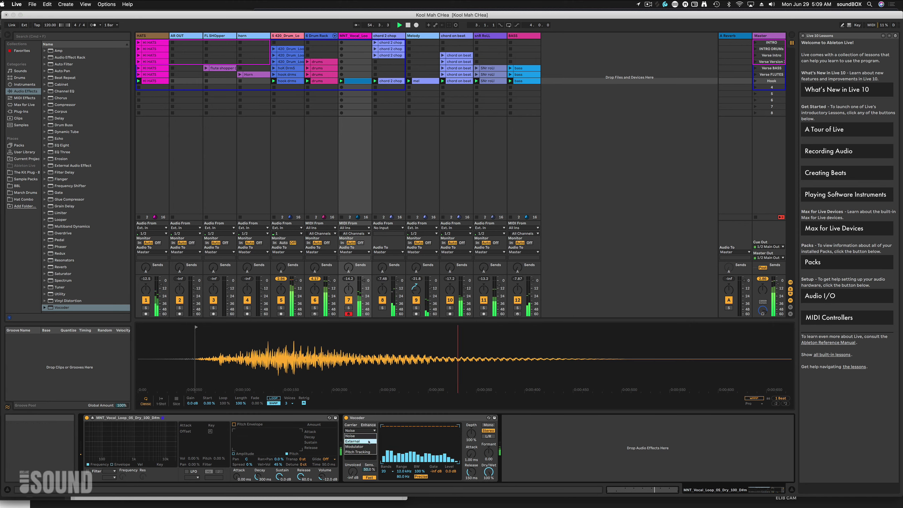
pyautogui.click(370, 431)
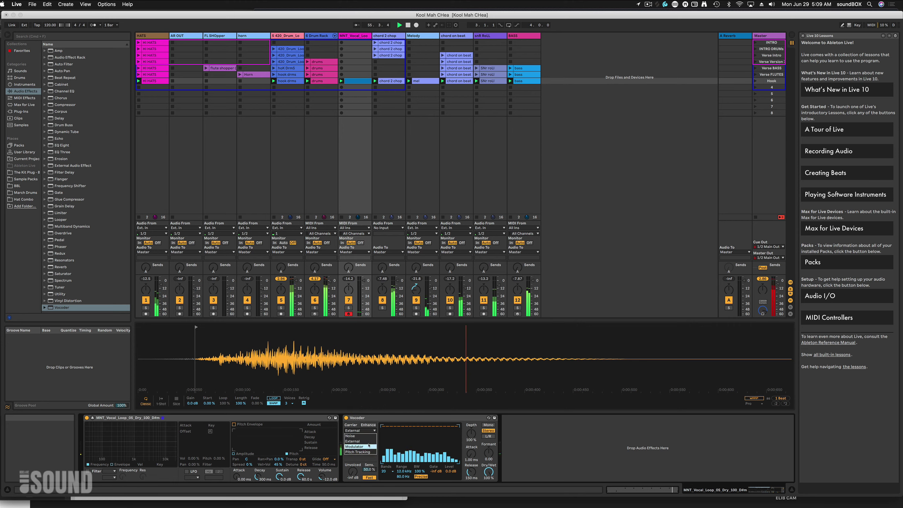
pyautogui.click(369, 446)
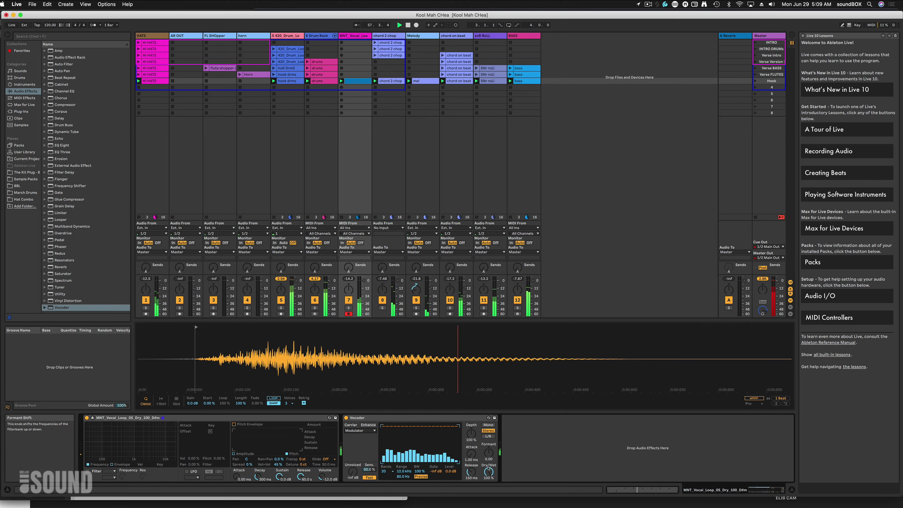
pyautogui.click(370, 432)
pyautogui.click(372, 453)
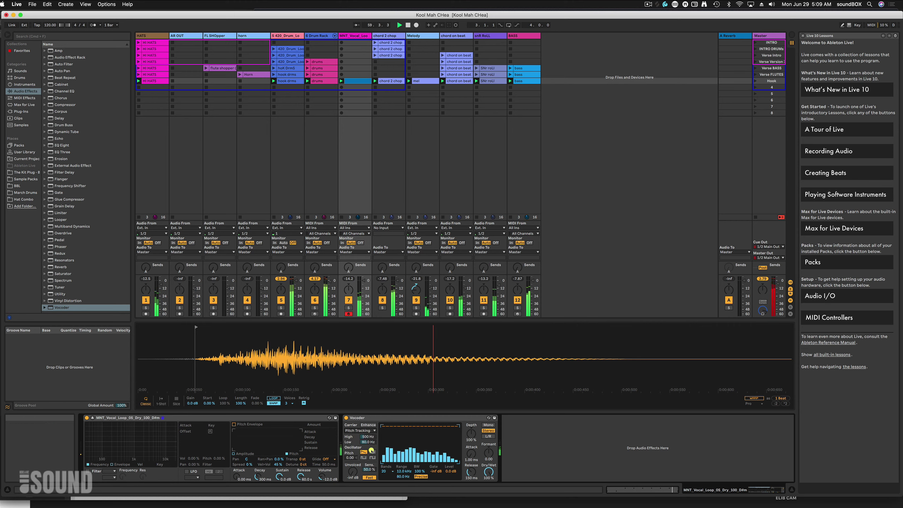
pyautogui.click(374, 430)
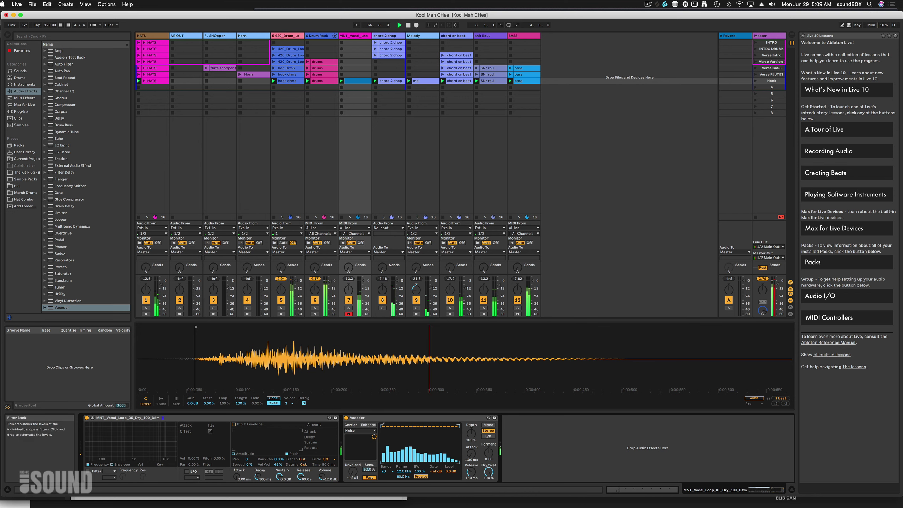
# Redraw the Vocoder's filter bank levels, attenuating several of the frequency bands across its range
pyautogui.moveTo(386, 429)
pyautogui.mouseDown()
pyautogui.moveTo(393, 450)
pyautogui.moveTo(419, 451)
pyautogui.mouseUp()
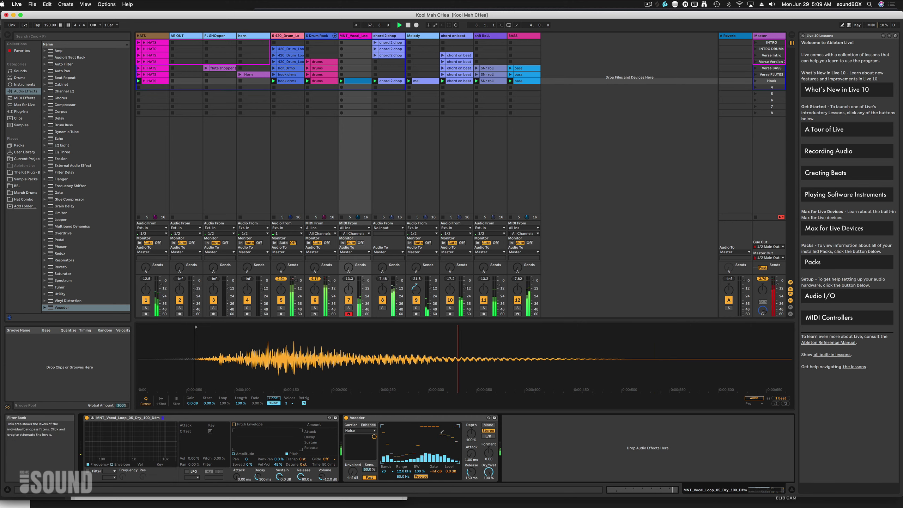
pyautogui.click(460, 421)
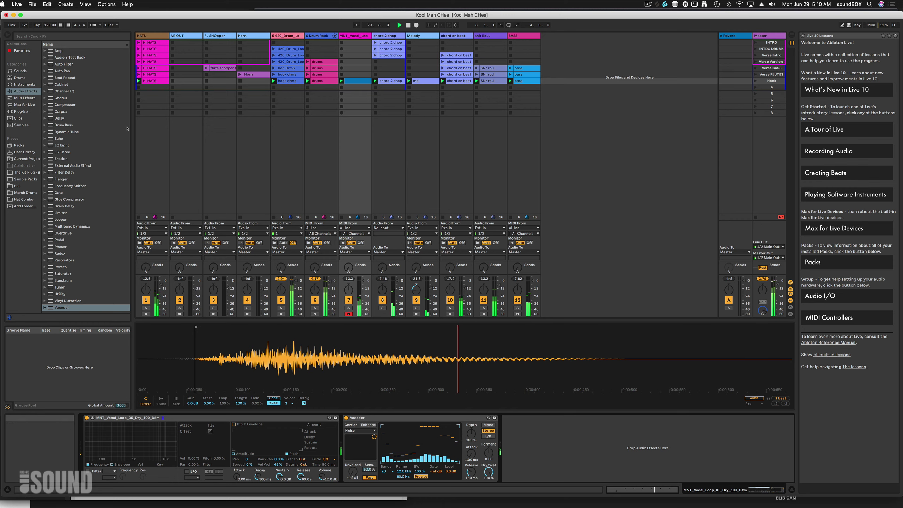
# Try Redux after the Vocoder on the vocal track with the Vocoder bypassed, lowering its Bit Reduction to 4
pyautogui.click(60, 98)
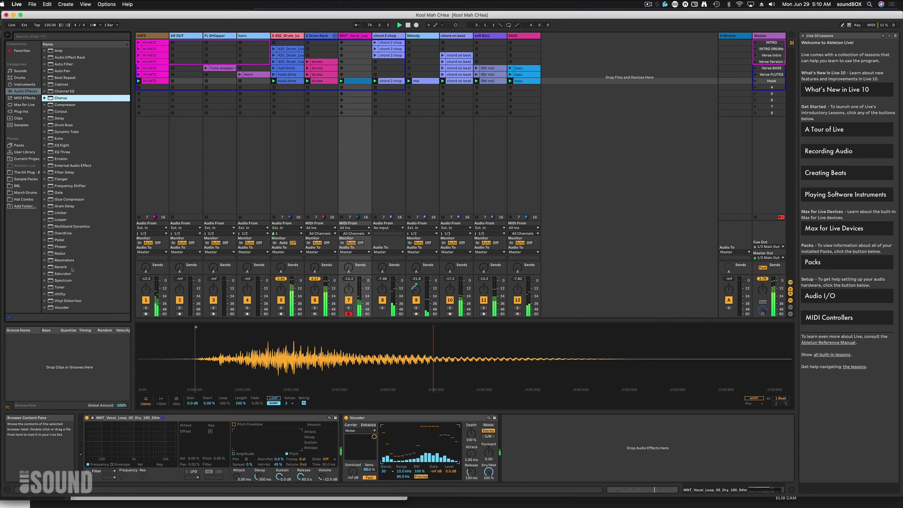
pyautogui.click(59, 254)
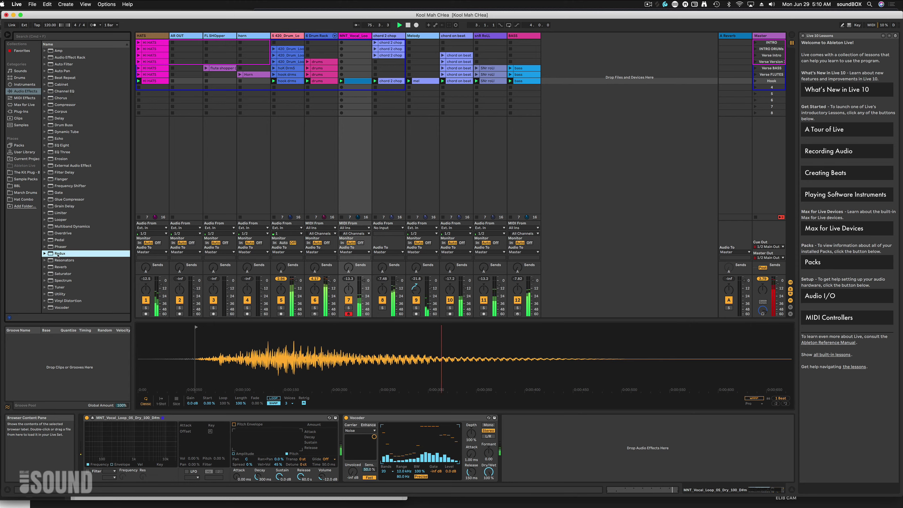
pyautogui.moveTo(60, 254); pyautogui.dragTo(548, 447)
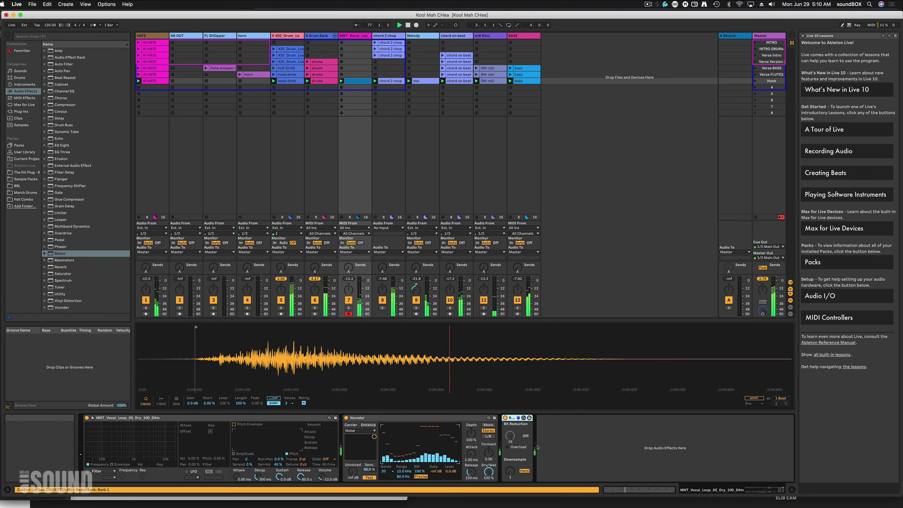
pyautogui.click(346, 418)
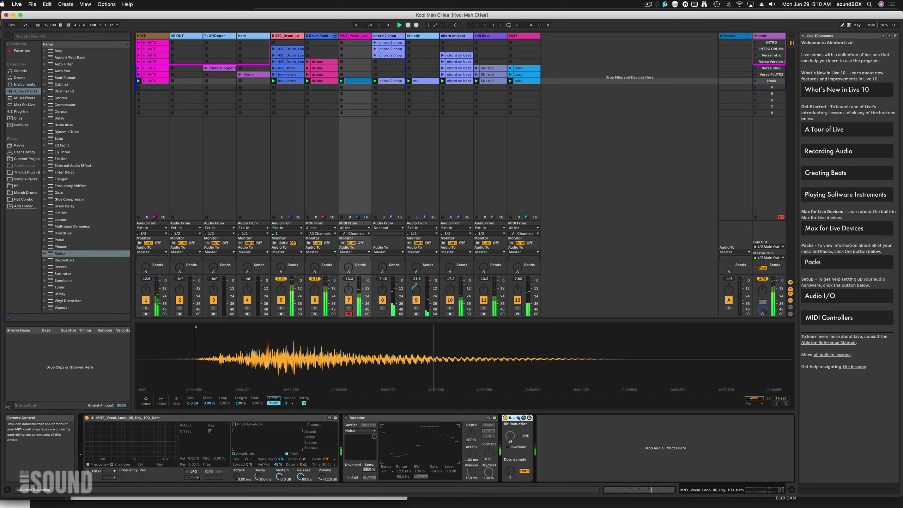
pyautogui.moveTo(510, 434); pyautogui.dragTo(510, 448)
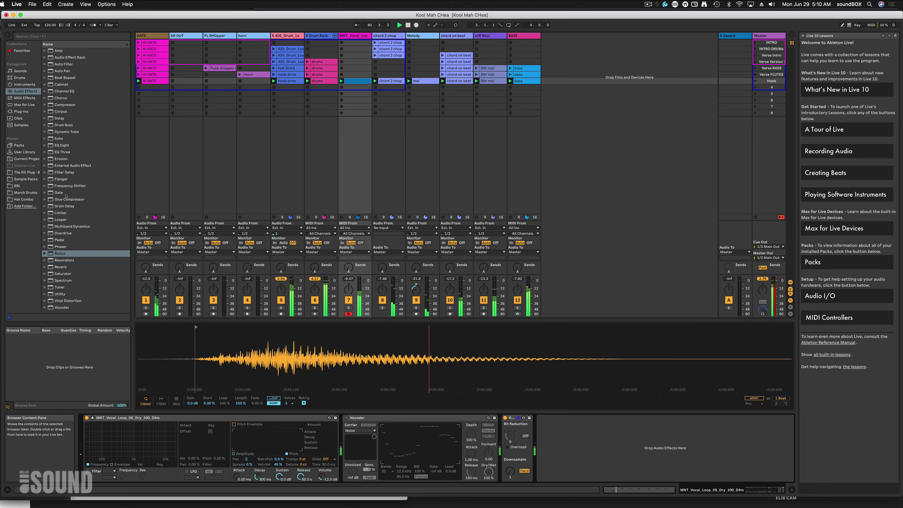
# Add the Pedal audio effect after Redux on the vocal track and bypass Redux
pyautogui.click(66, 240)
pyautogui.moveTo(62, 240); pyautogui.dragTo(541, 436)
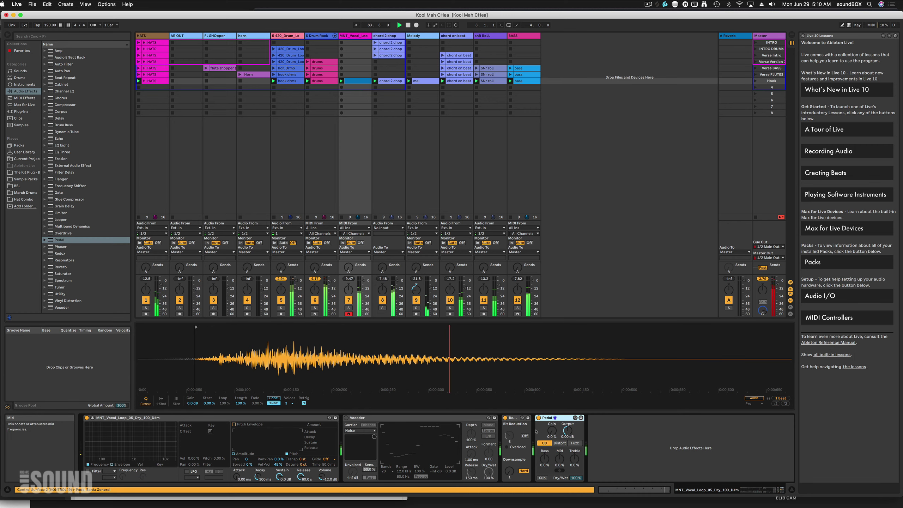
pyautogui.click(505, 419)
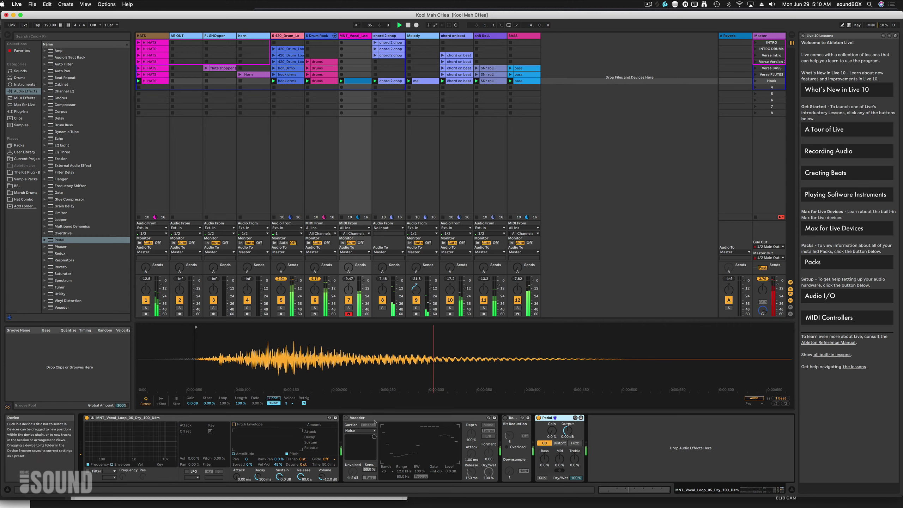
# Reactivate the Vocoder and delete Redux from the vocal track's device chain
pyautogui.click(346, 417)
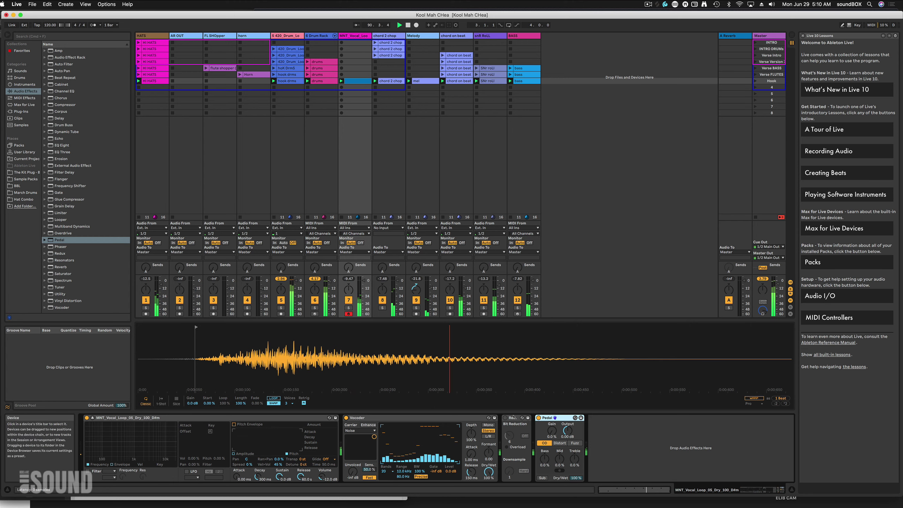
pyautogui.rightClick(514, 420)
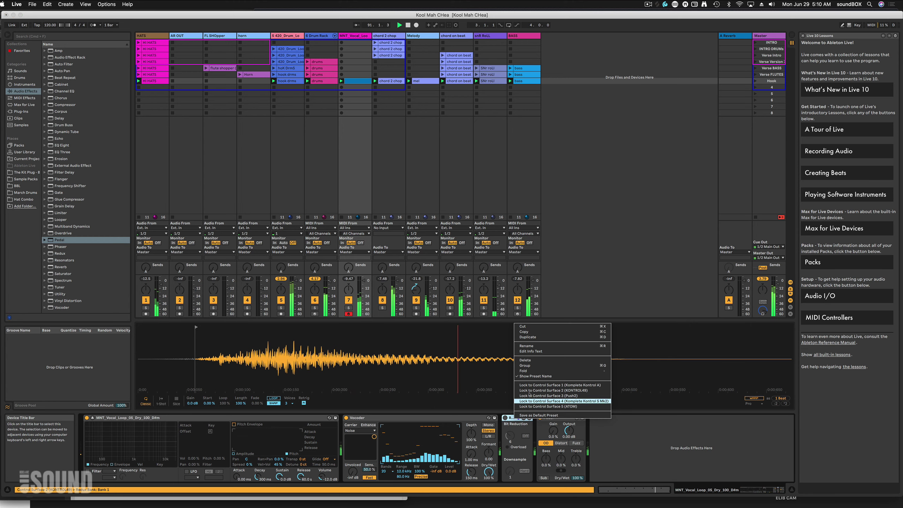
pyautogui.click(541, 362)
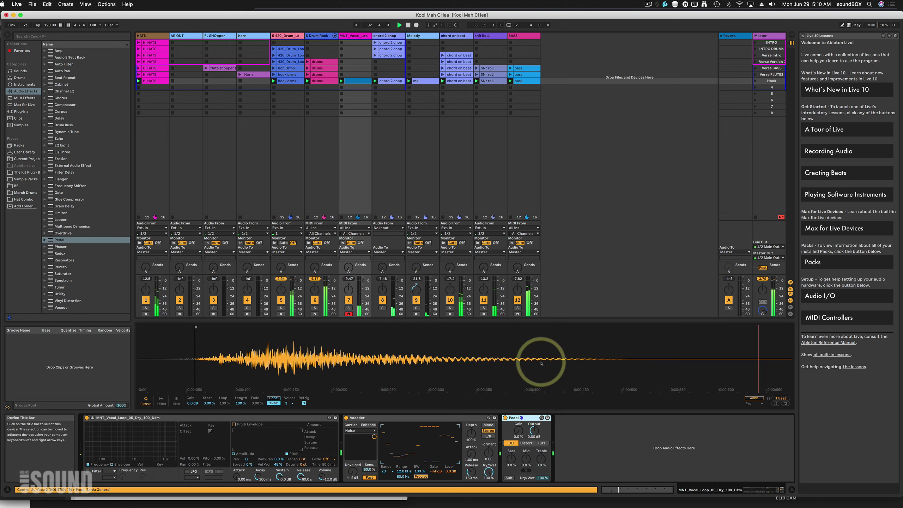
# Add the Erosion effect after Pedal with a lower frequency and higher amount, and compare it bypassed and active
pyautogui.click(64, 137)
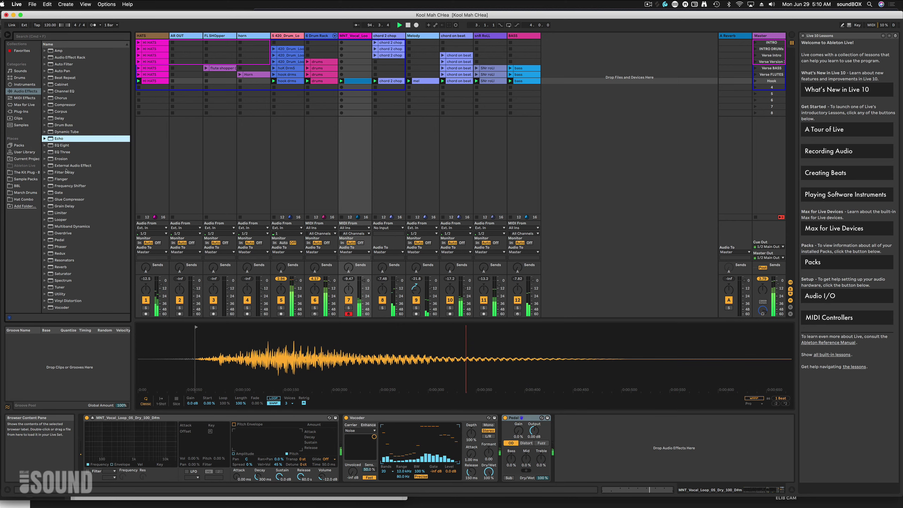
pyautogui.moveTo(66, 160); pyautogui.dragTo(593, 451)
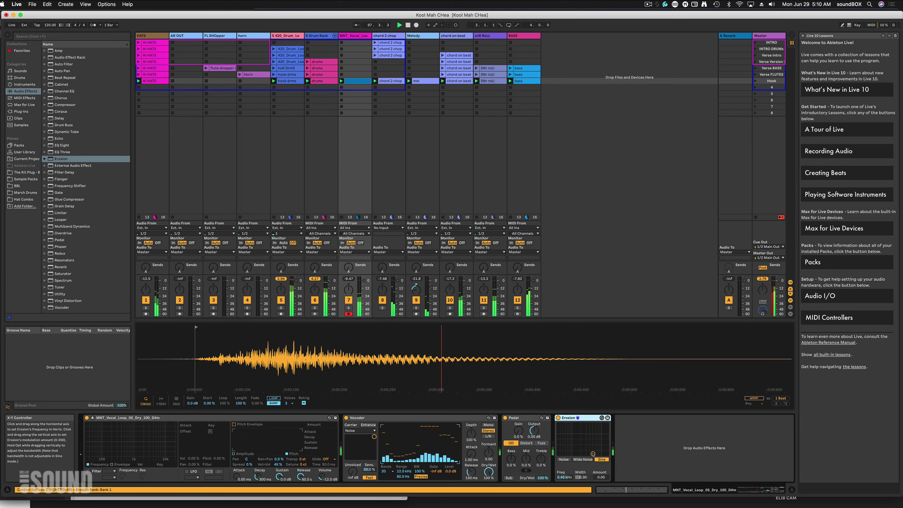
pyautogui.moveTo(593, 453)
pyautogui.mouseDown()
pyautogui.moveTo(585, 427)
pyautogui.moveTo(596, 425)
pyautogui.moveTo(586, 441)
pyautogui.mouseUp()
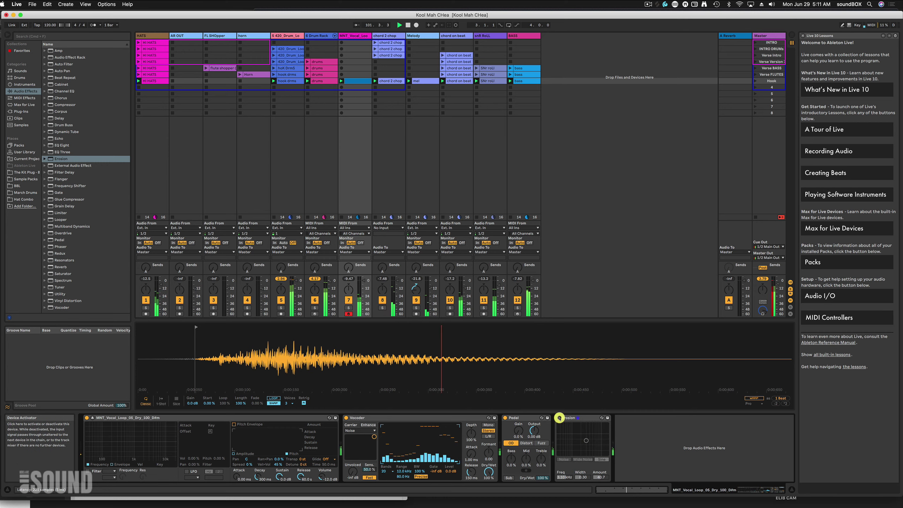
pyautogui.click(558, 418)
pyautogui.click(558, 417)
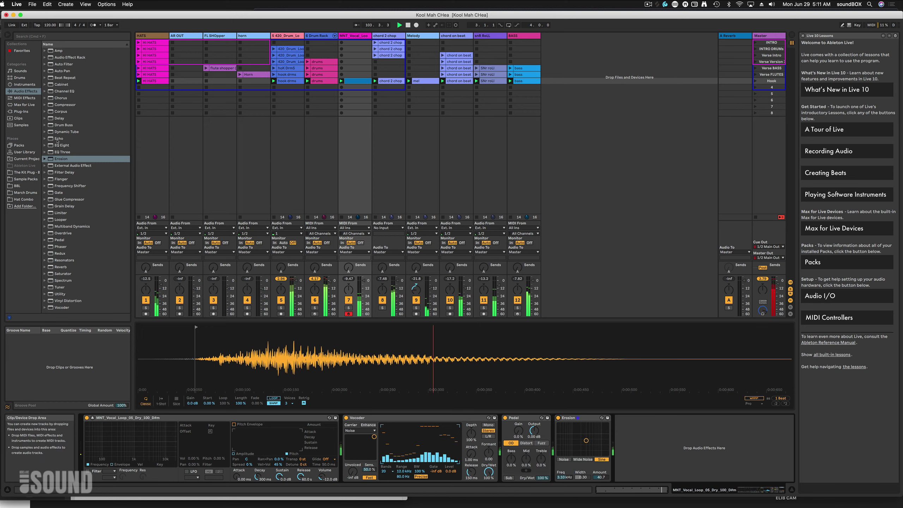
# Add Filter Delay after Erosion and adjust its dry level and the volumes of its upper two delay lines
pyautogui.click(74, 173)
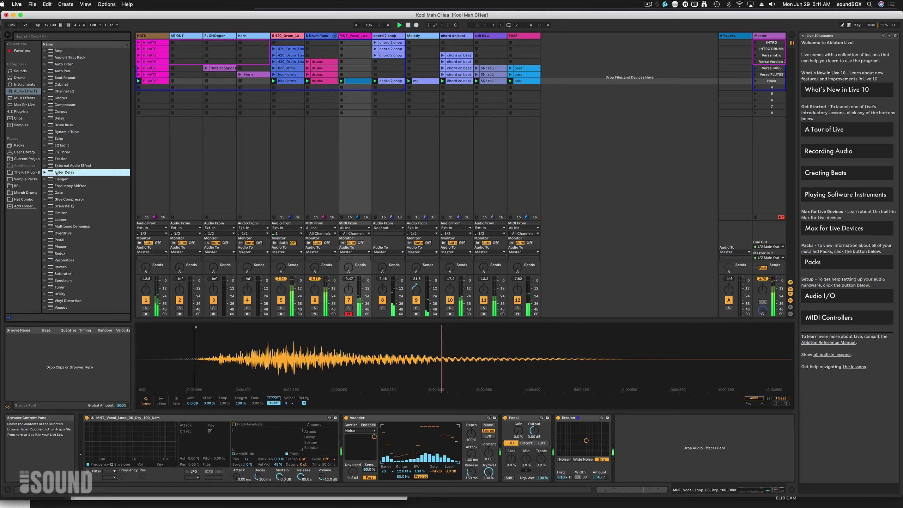
pyautogui.moveTo(252, 376); pyautogui.dragTo(635, 453)
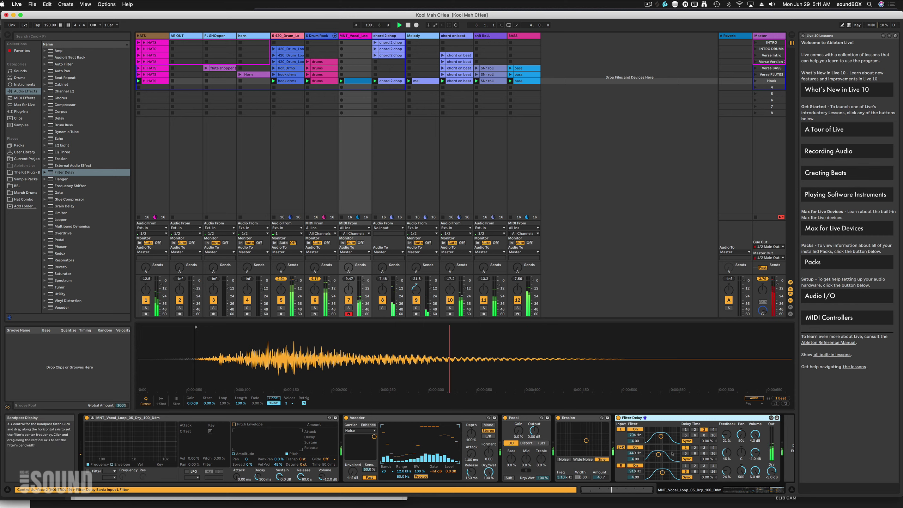
pyautogui.moveTo(772, 472); pyautogui.dragTo(770, 473)
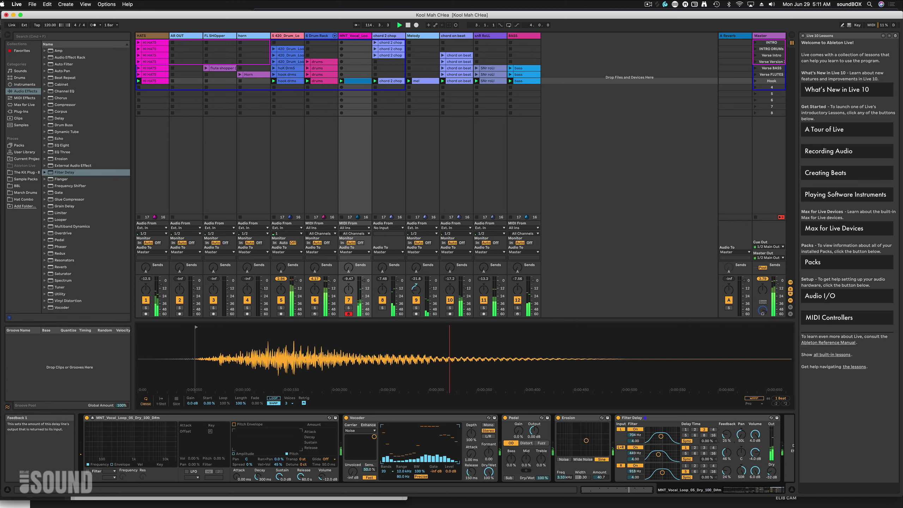
pyautogui.moveTo(755, 434); pyautogui.dragTo(754, 444)
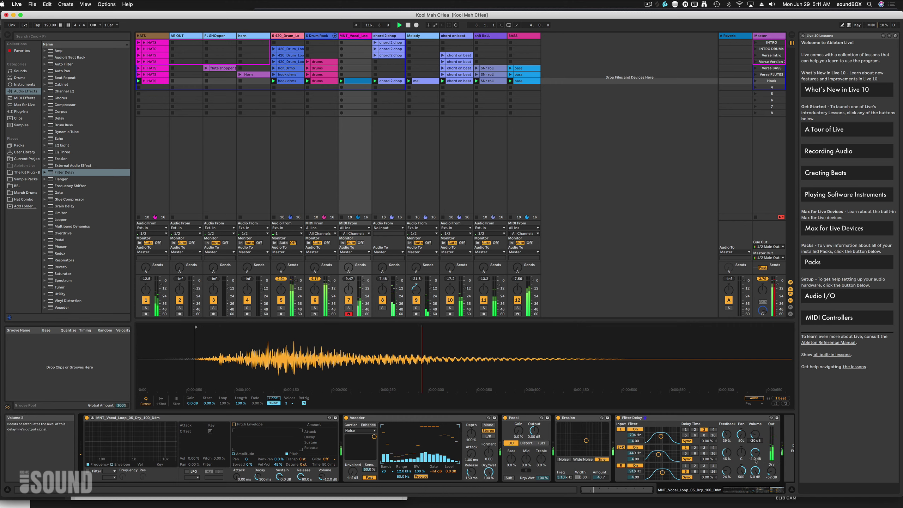
pyautogui.moveTo(755, 434); pyautogui.dragTo(755, 437)
pyautogui.moveTo(754, 453); pyautogui.dragTo(755, 438)
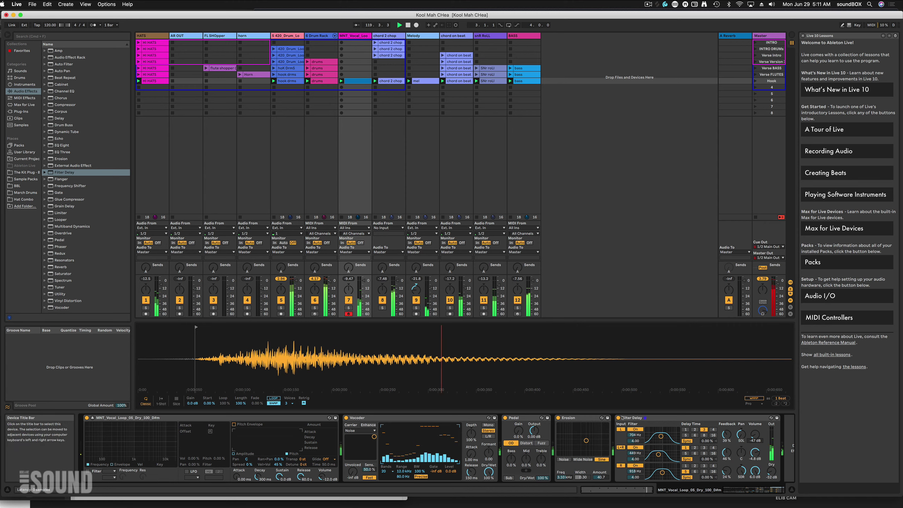
# Disable Filter Delay's R line, keeping L and L+R active, and listen to the MNT_Vocal_Loop track in solo
pyautogui.click(621, 447)
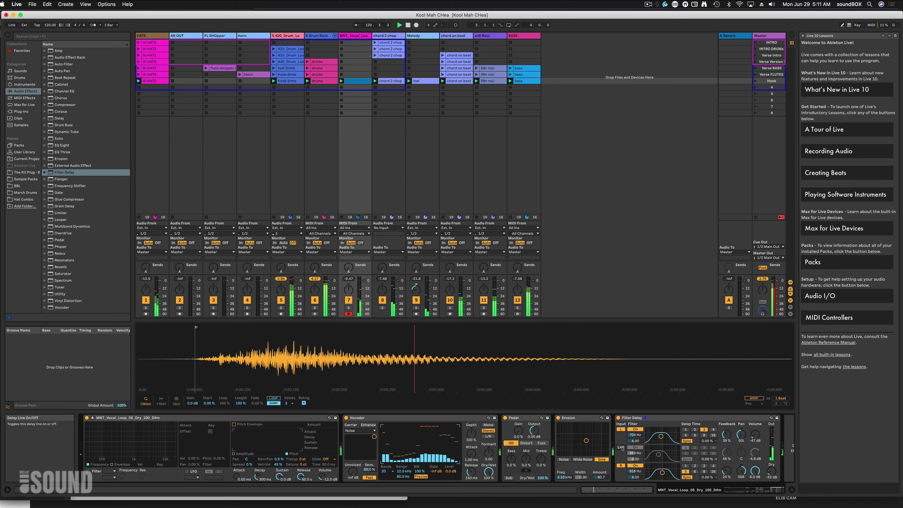
pyautogui.click(621, 447)
pyautogui.click(621, 465)
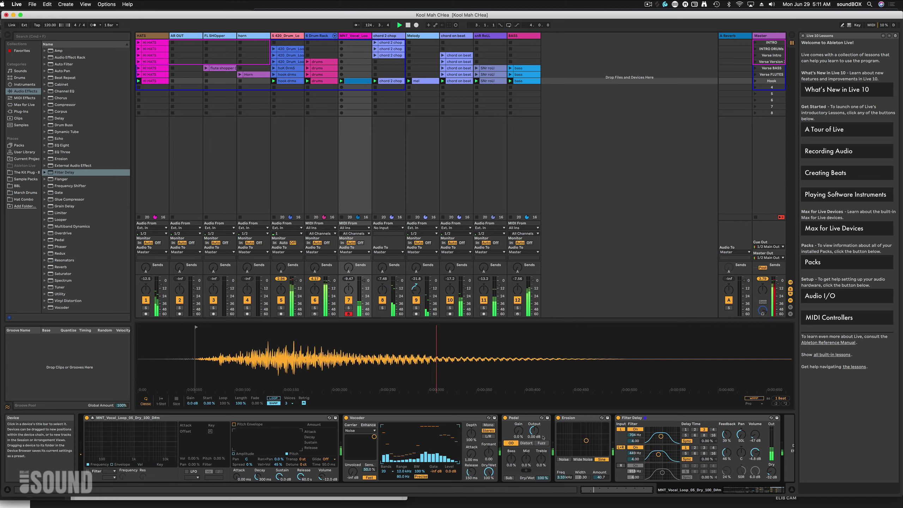
pyautogui.click(348, 308)
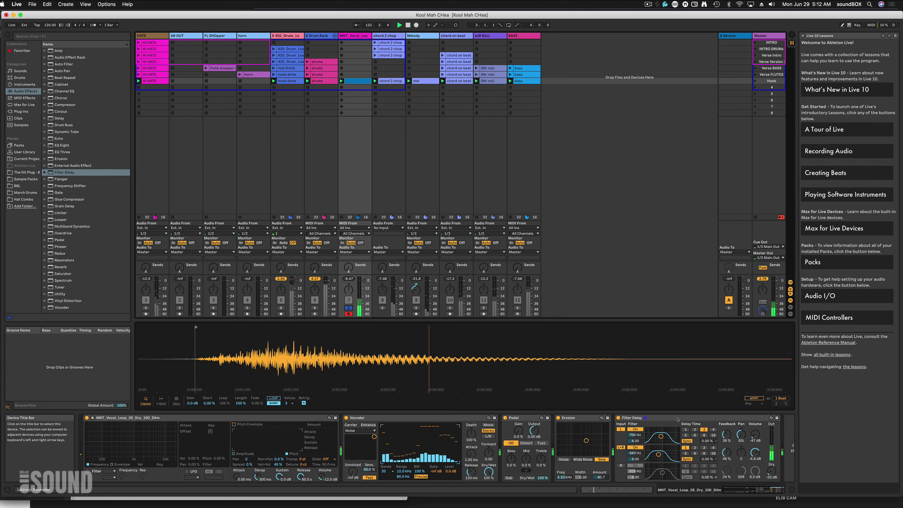
pyautogui.click(348, 308)
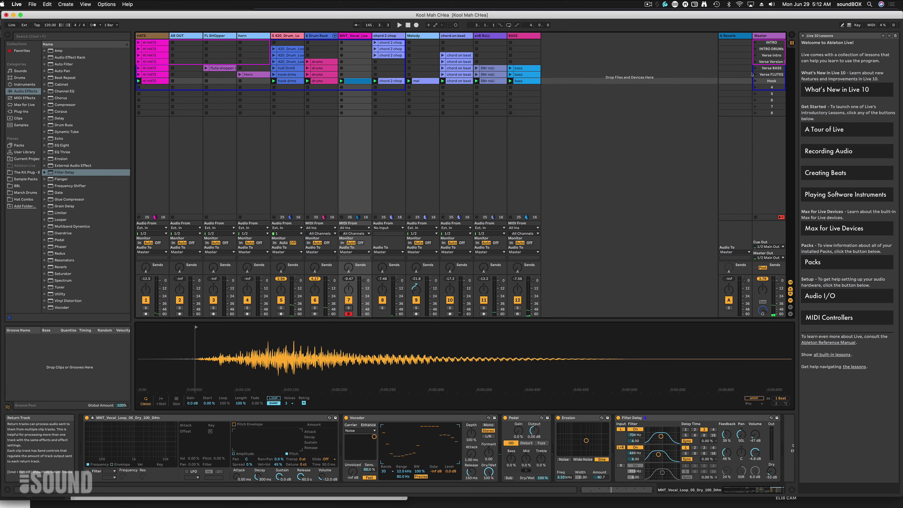
# Compare the empty Arrangement timeline with the Session View scenes, starting from the INTRO scene
pyautogui.press('Tab')
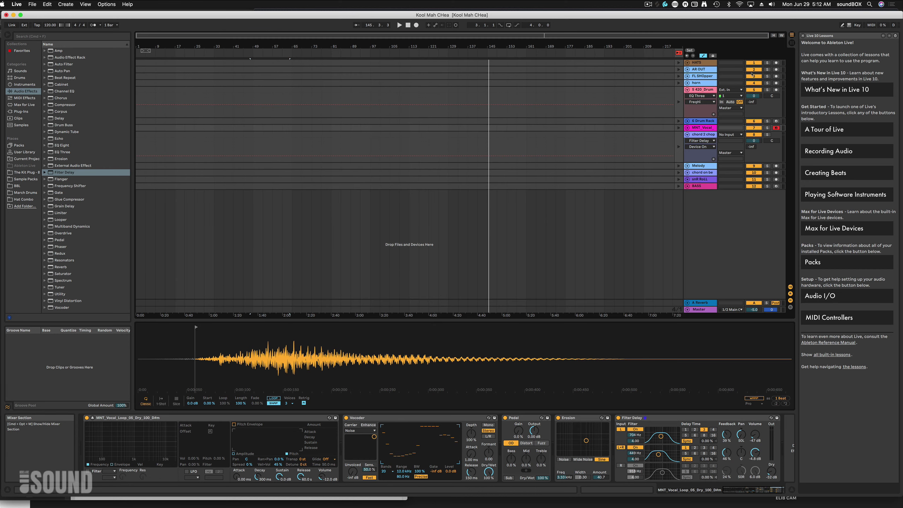
pyautogui.press('Tab')
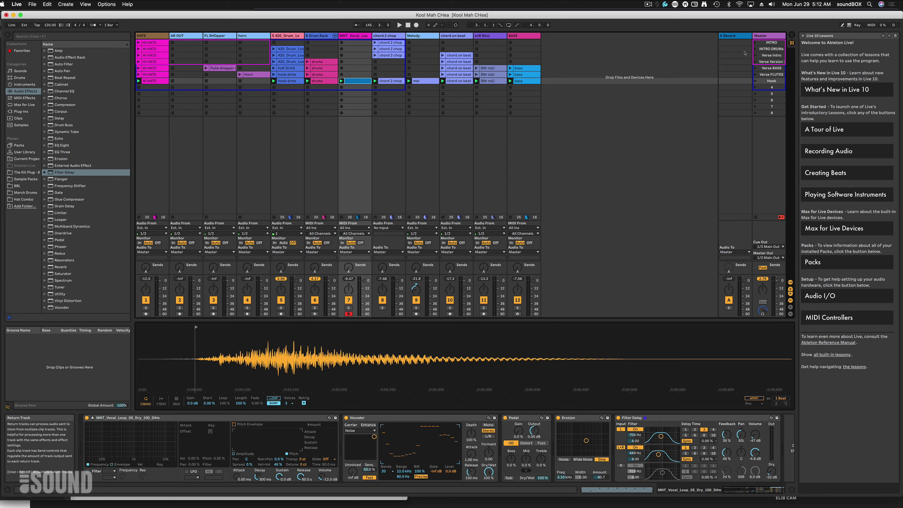
pyautogui.press('Tab')
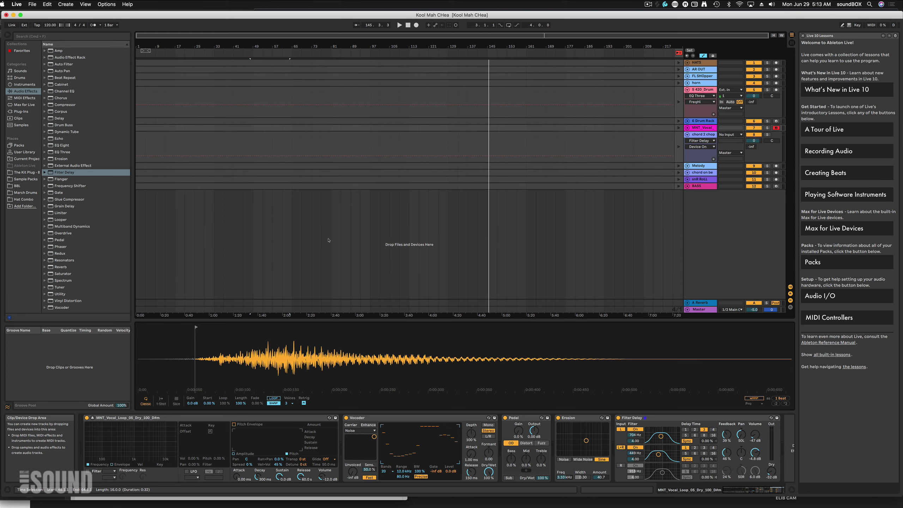
pyautogui.click(792, 43)
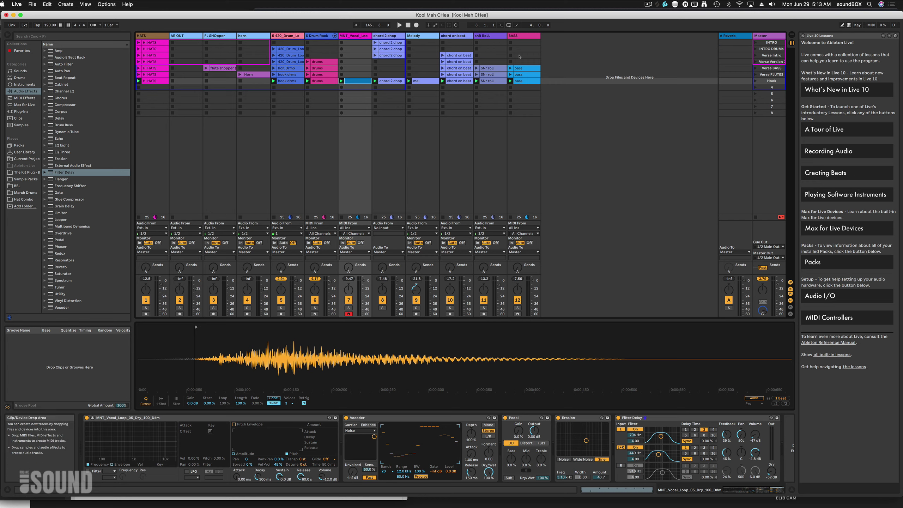
pyautogui.click(763, 43)
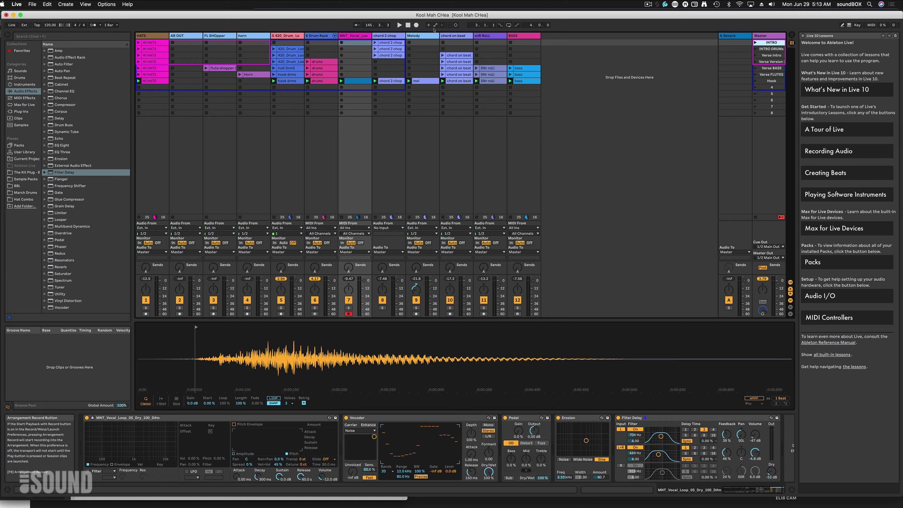
# Arm Arrangement recording and place the start position near the beginning of the Arrangement timeline
pyautogui.click(791, 35)
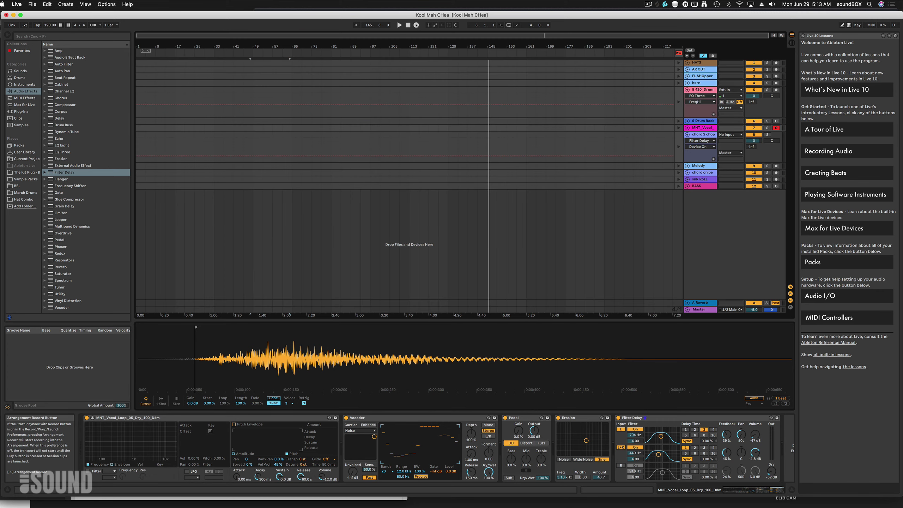
pyautogui.click(417, 25)
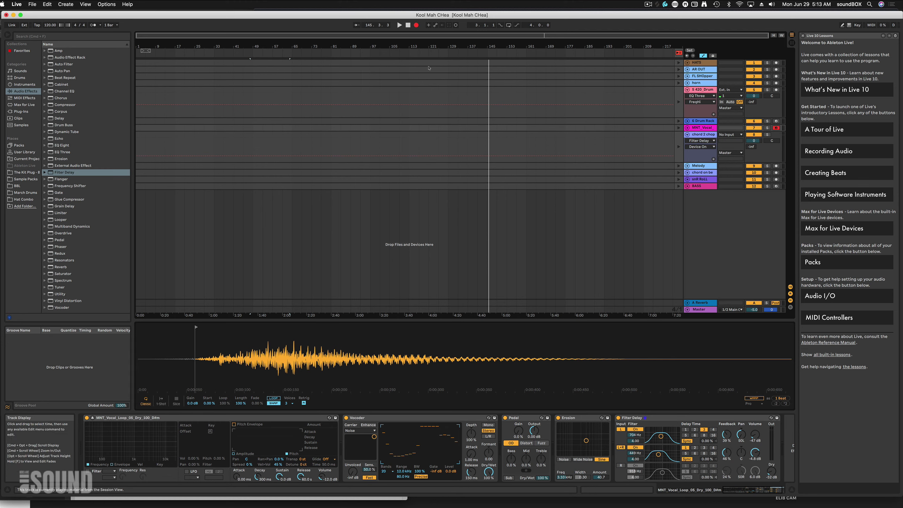
pyautogui.click(139, 46)
pyautogui.moveTo(132, 52); pyautogui.dragTo(149, 55)
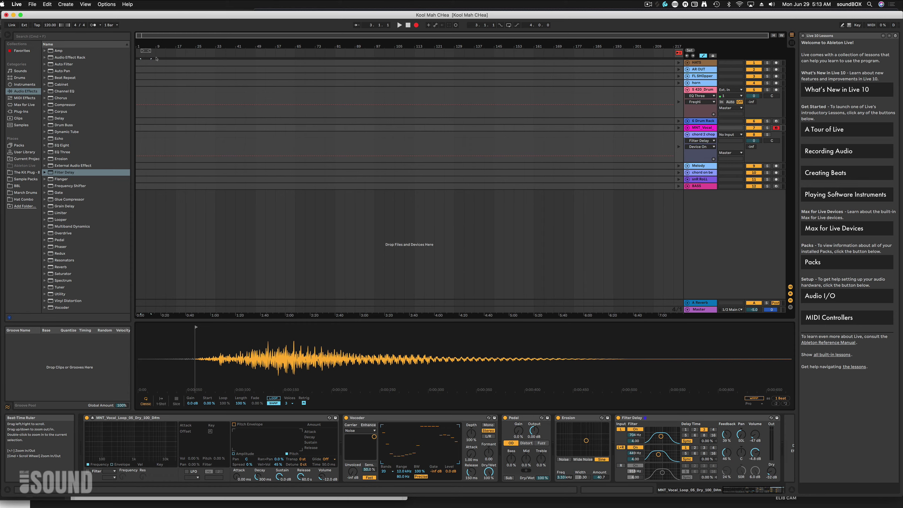
# Launch the INTRO scene to record it into the Arrangement, and check the clips being recorded on the timeline
pyautogui.press('Tab')
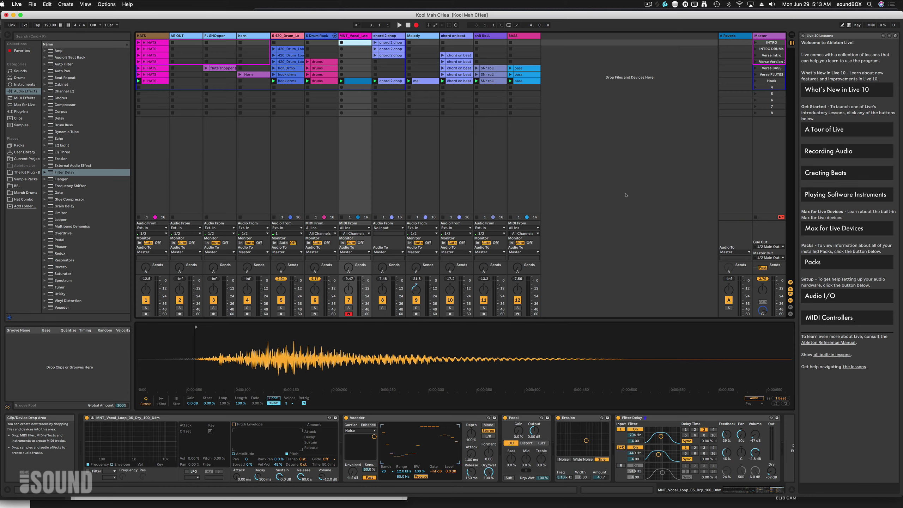
pyautogui.click(756, 43)
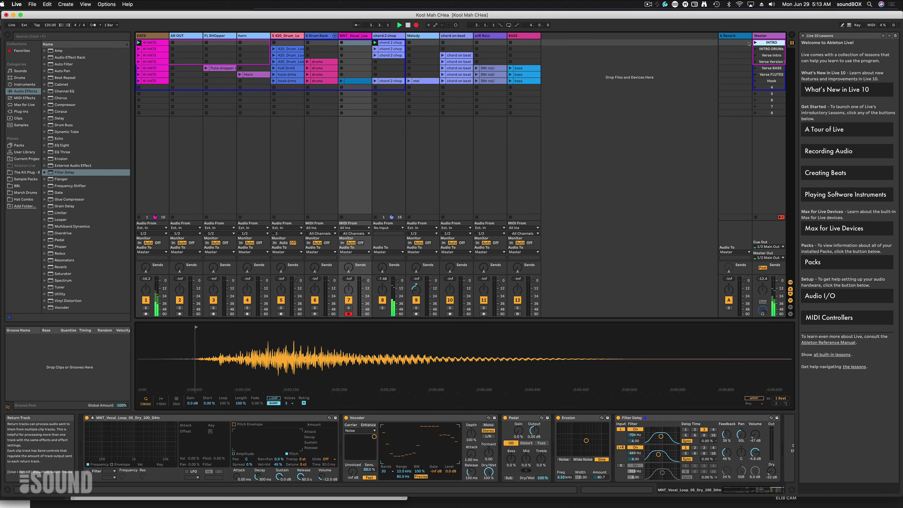
pyautogui.press('Tab')
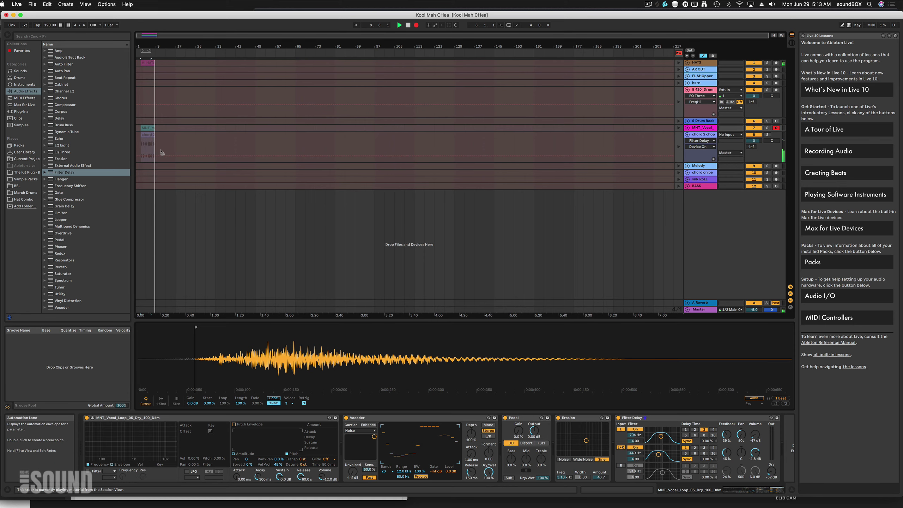
pyautogui.press('Tab')
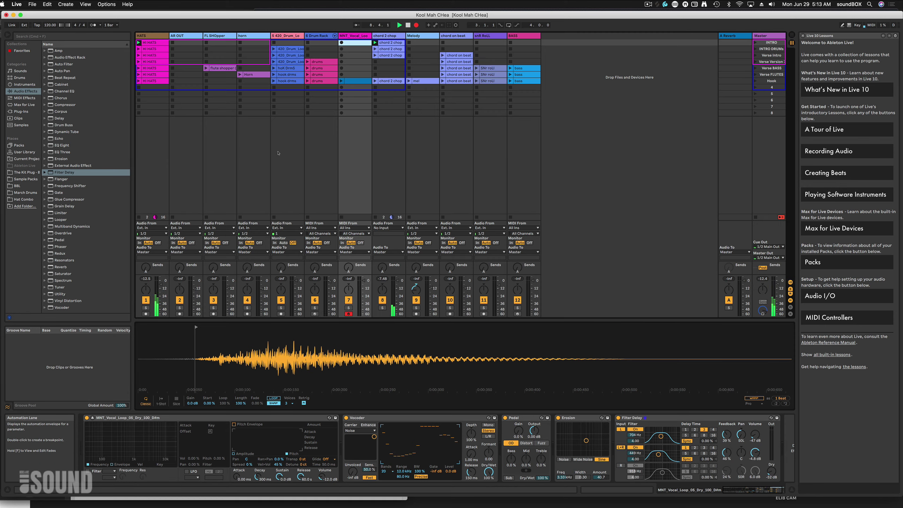
# Record scene launches into the Arrangement in this order: INTRO DRUMS, INTRO, Verse Intro, Verse Version, Verse BASS, Verse Intro, Hook
pyautogui.click(756, 49)
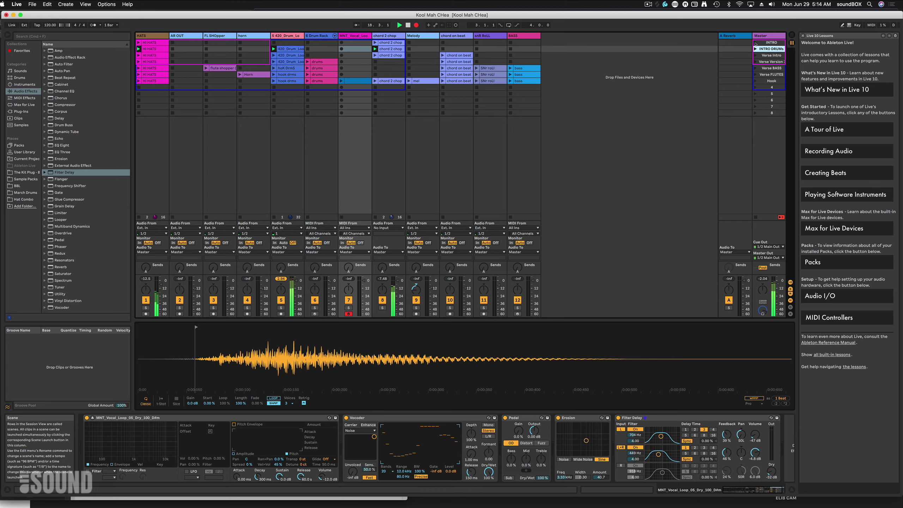
pyautogui.click(756, 43)
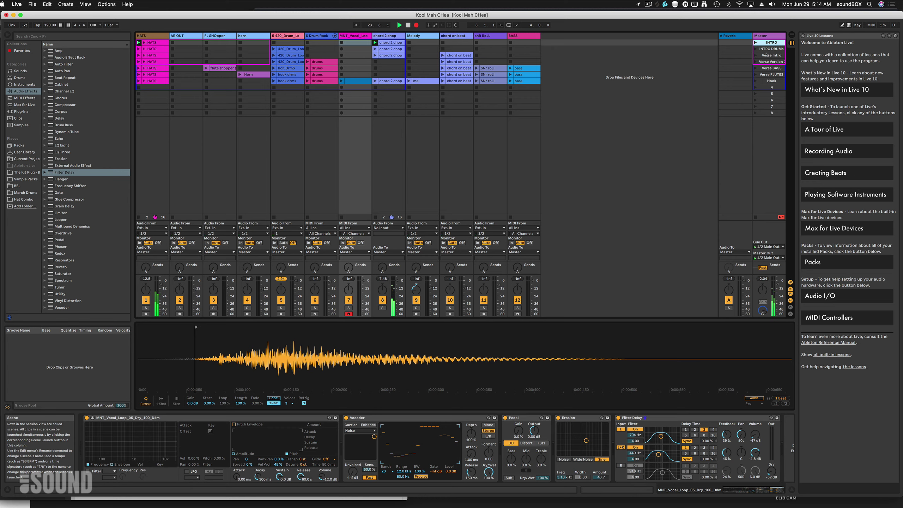
pyautogui.click(767, 55)
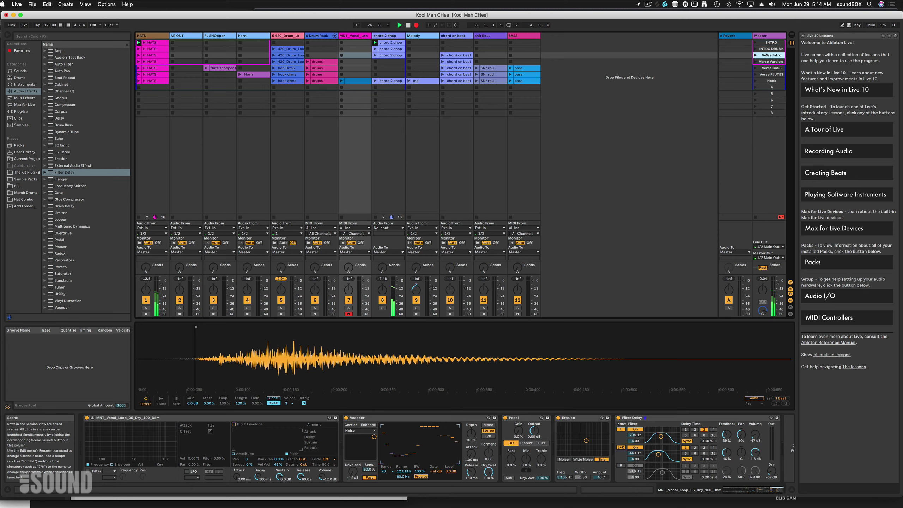
pyautogui.click(766, 61)
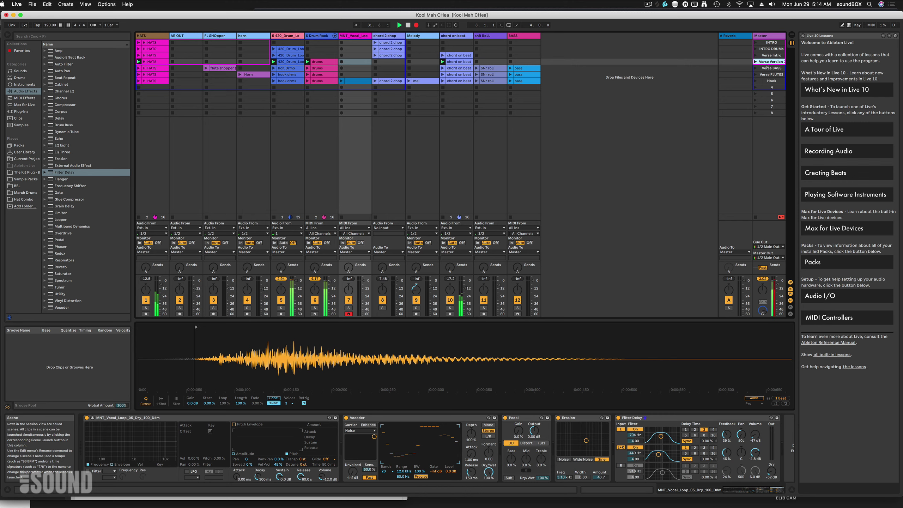
pyautogui.click(756, 68)
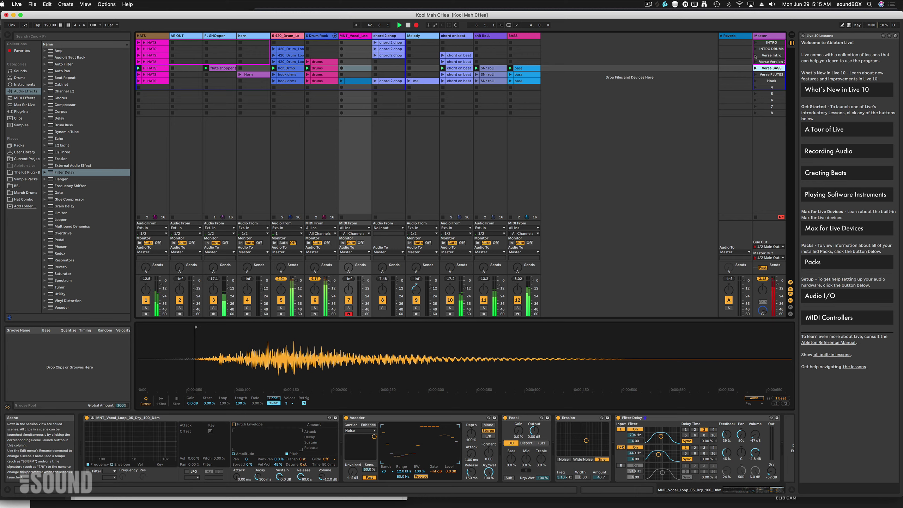
pyautogui.click(754, 55)
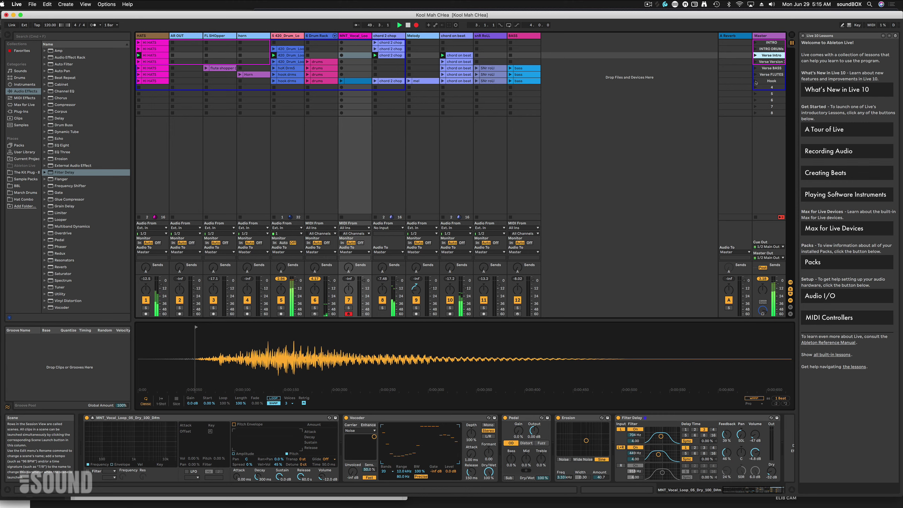
pyautogui.click(755, 81)
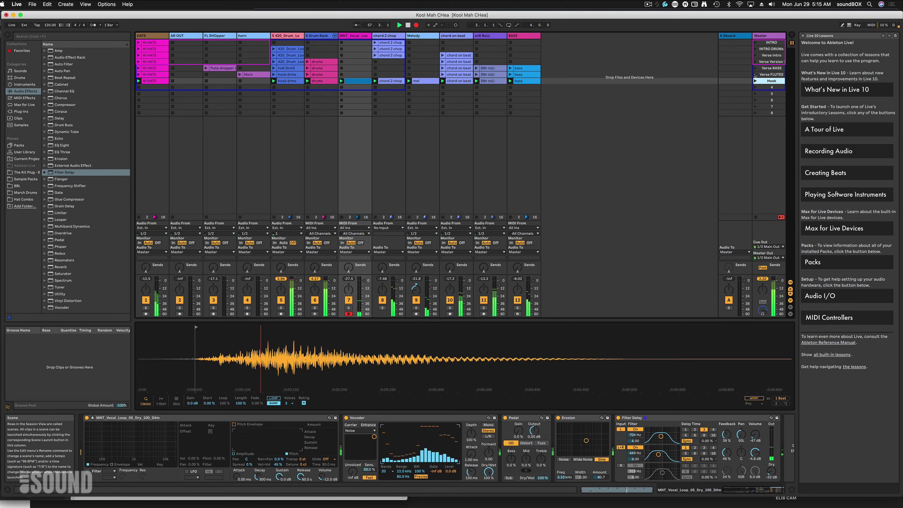
# Continue recording by launching the scenes INTRO, Verse Intro, Verse Version, INTRO DRUMS, Verse BASS and Verse FLUTES in sequence
pyautogui.click(755, 42)
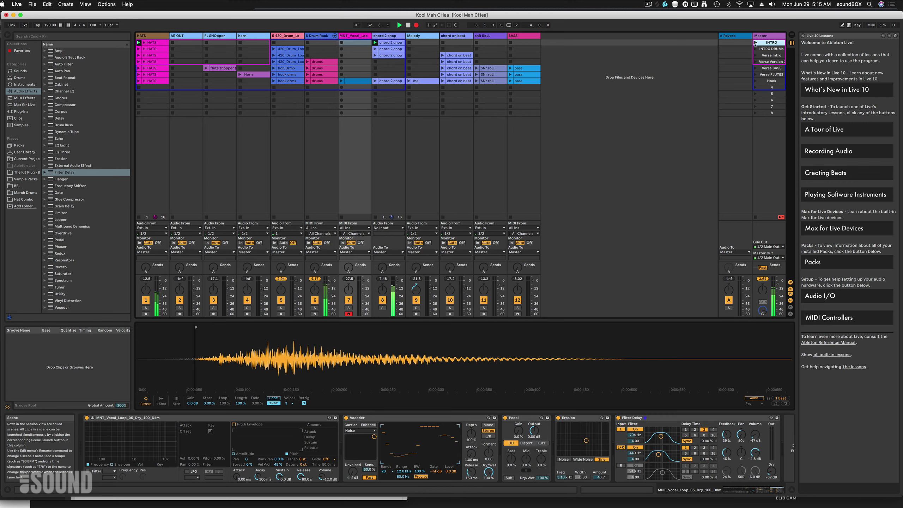
pyautogui.click(756, 55)
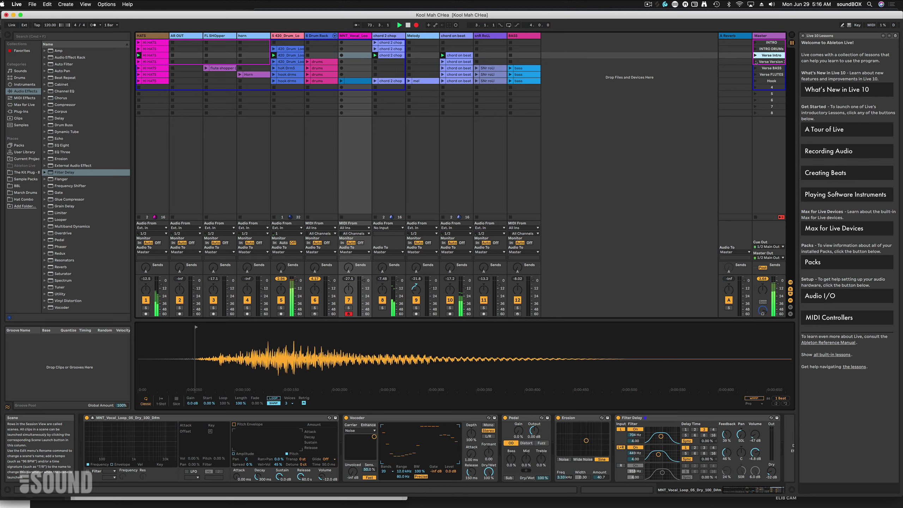
pyautogui.click(756, 61)
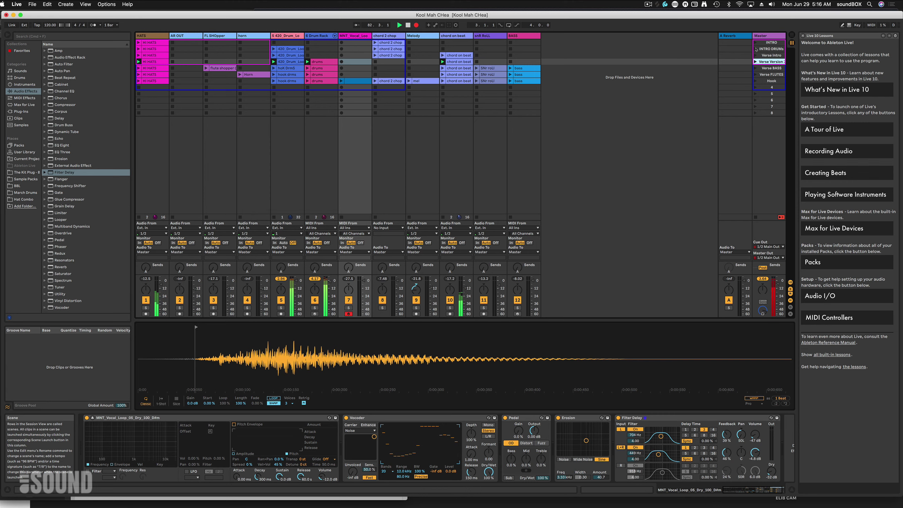
pyautogui.click(756, 48)
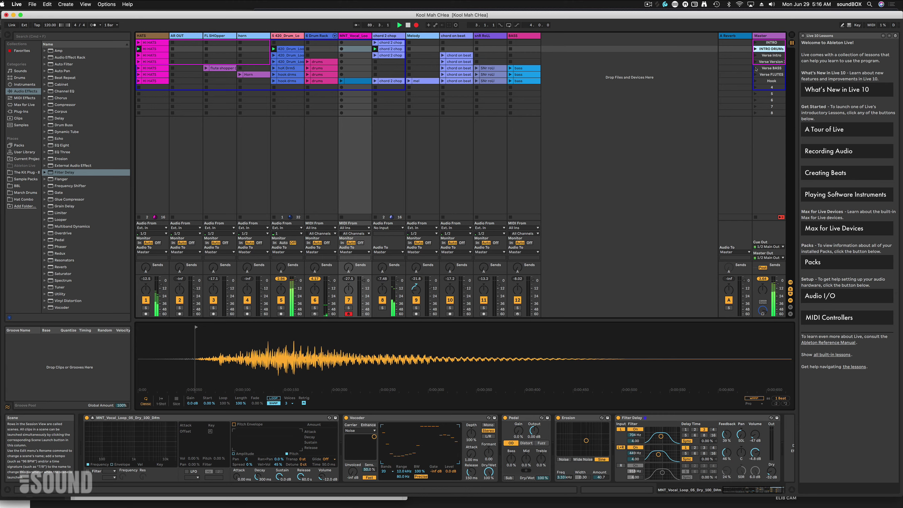
pyautogui.click(755, 68)
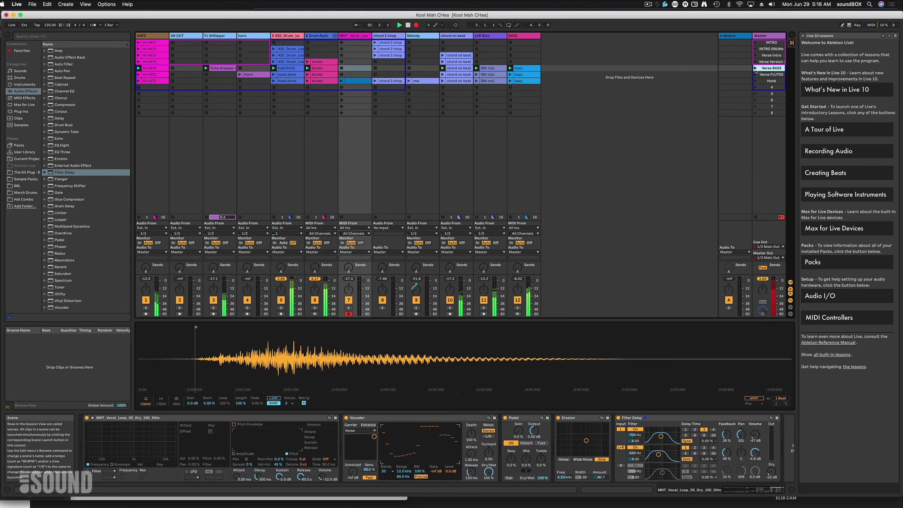
pyautogui.click(756, 75)
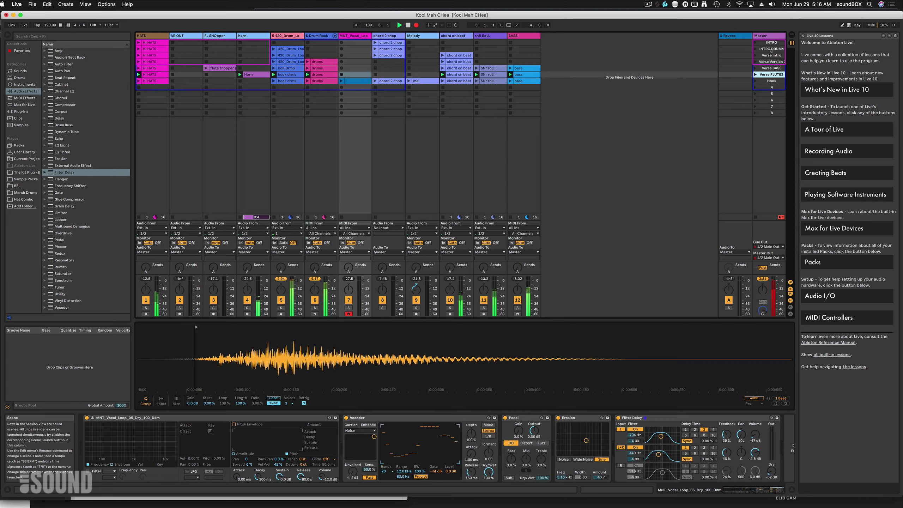
# Check the recorded timeline, launch the INTRO scene as the closing section, and stop the Arrangement recording
pyautogui.press('Tab')
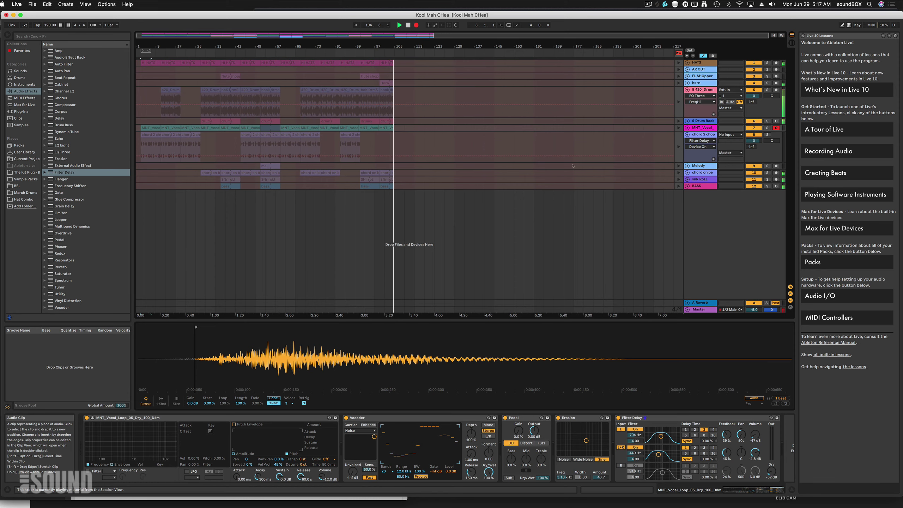
pyautogui.press('Tab')
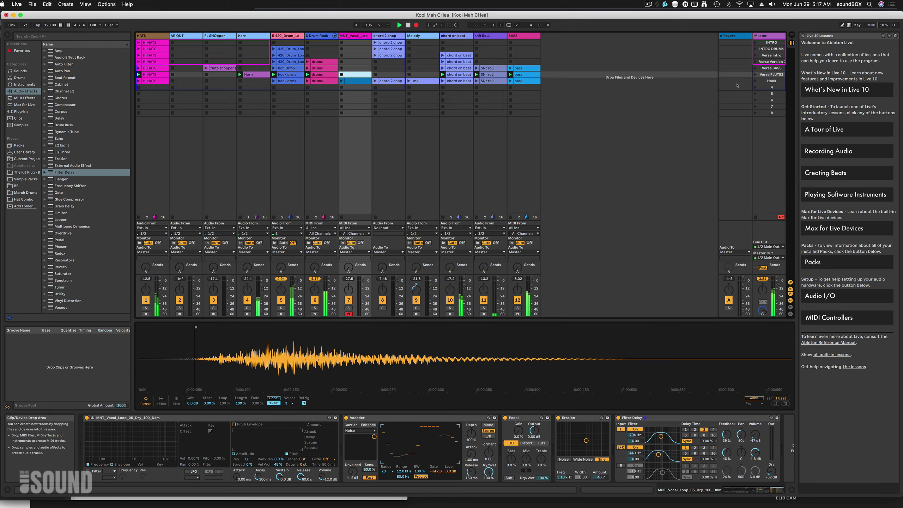
pyautogui.click(755, 43)
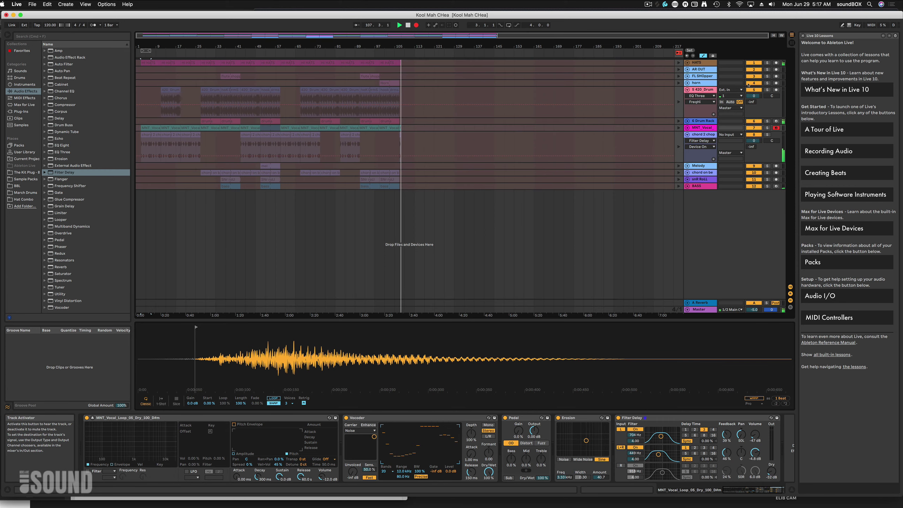
pyautogui.press('Tab')
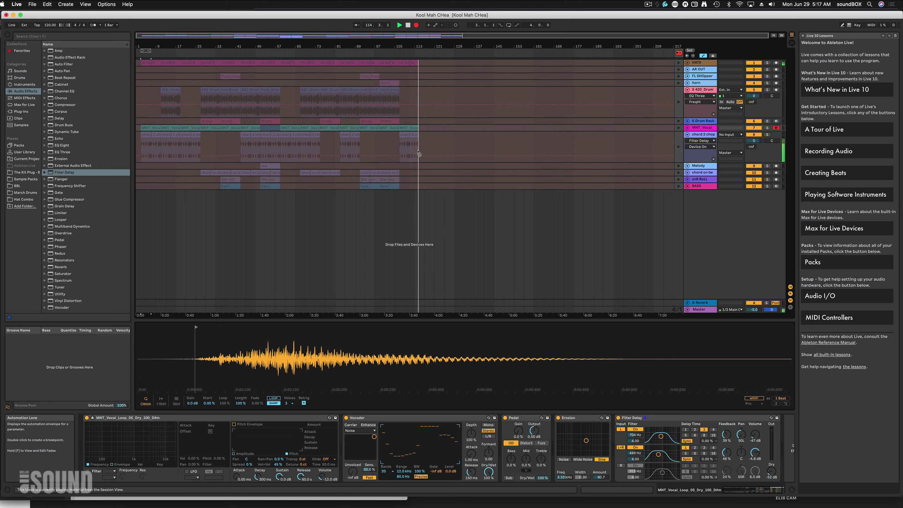
pyautogui.press('space')
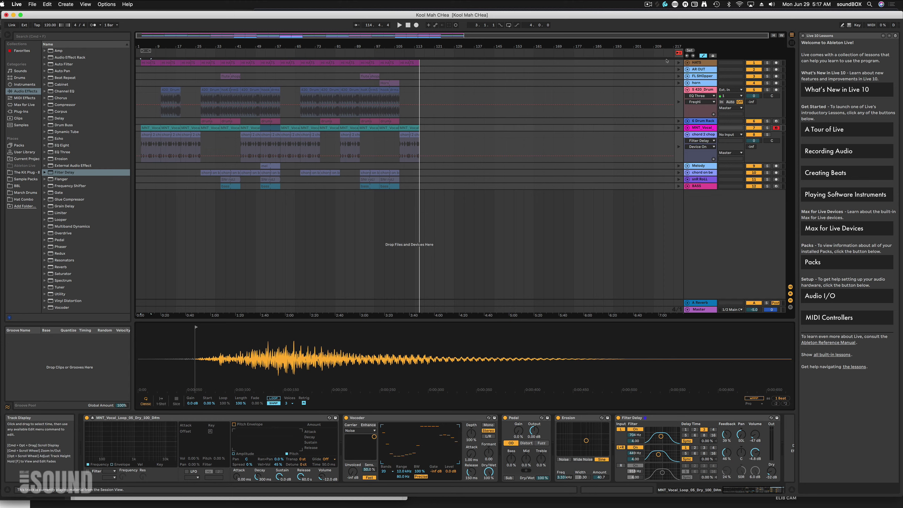
# Return playback to the Arrangement clips and select the full recorded HATS passage, about 112 bars long
pyautogui.click(678, 53)
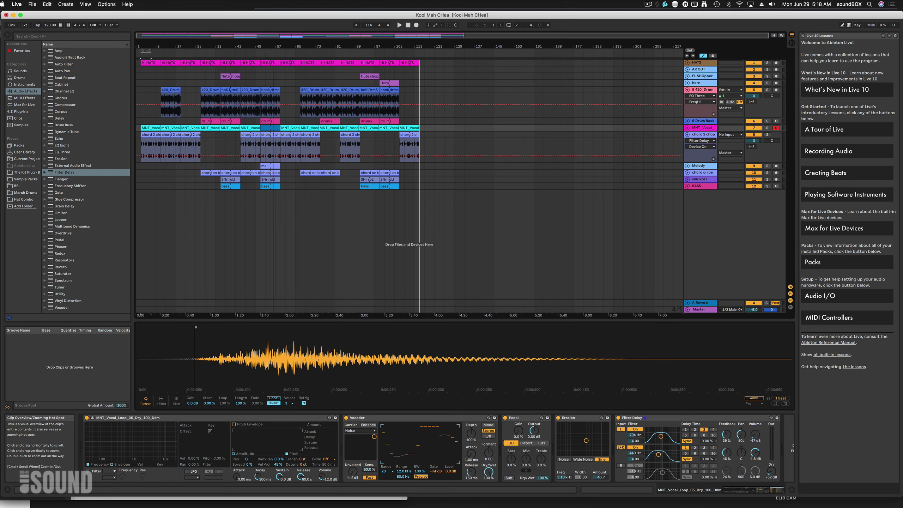
pyautogui.scroll(2, 408, 35)
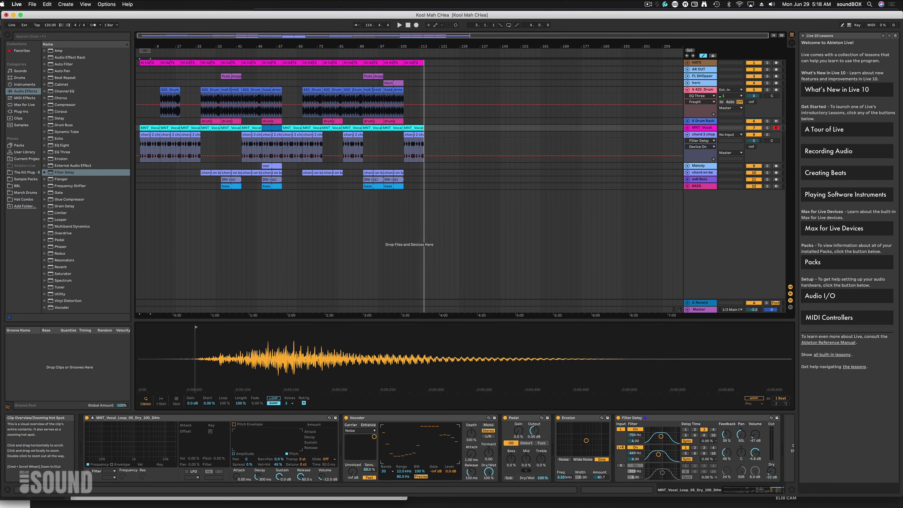
pyautogui.scroll(5, 171, 59)
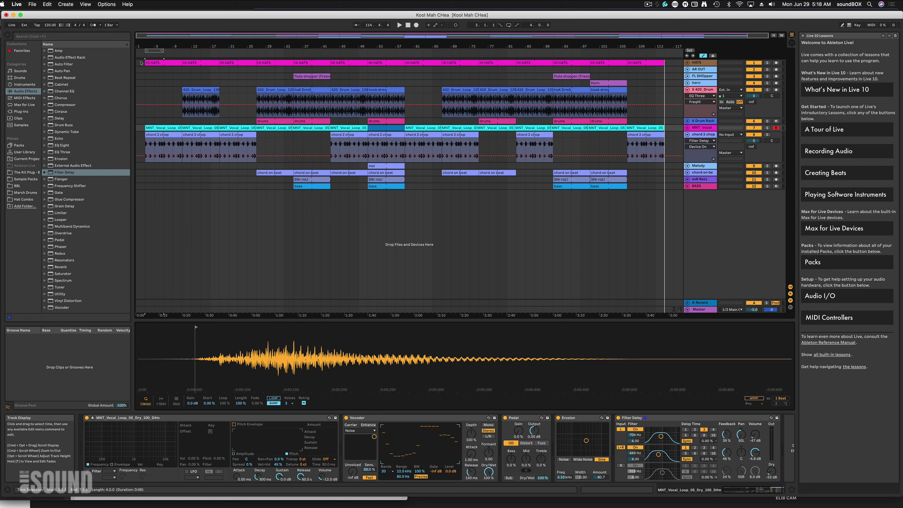
pyautogui.moveTo(141, 62); pyautogui.dragTo(664, 62)
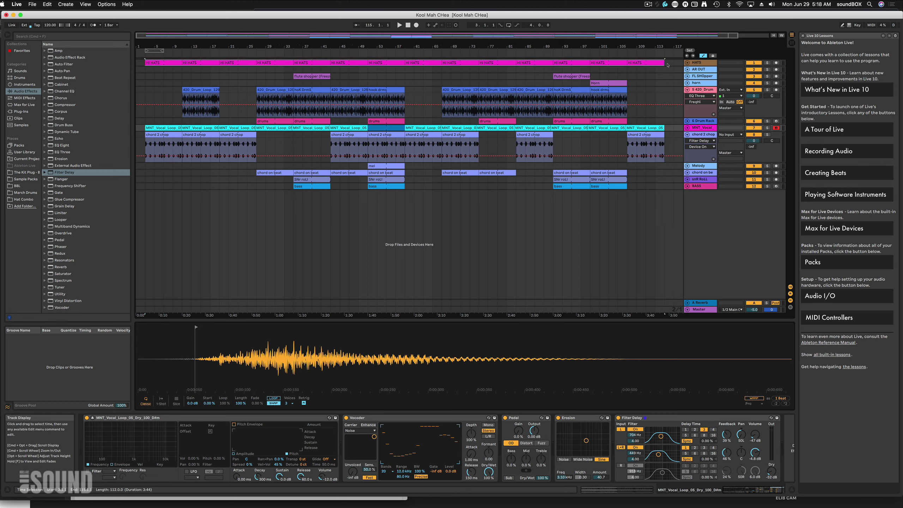
pyautogui.click(665, 62)
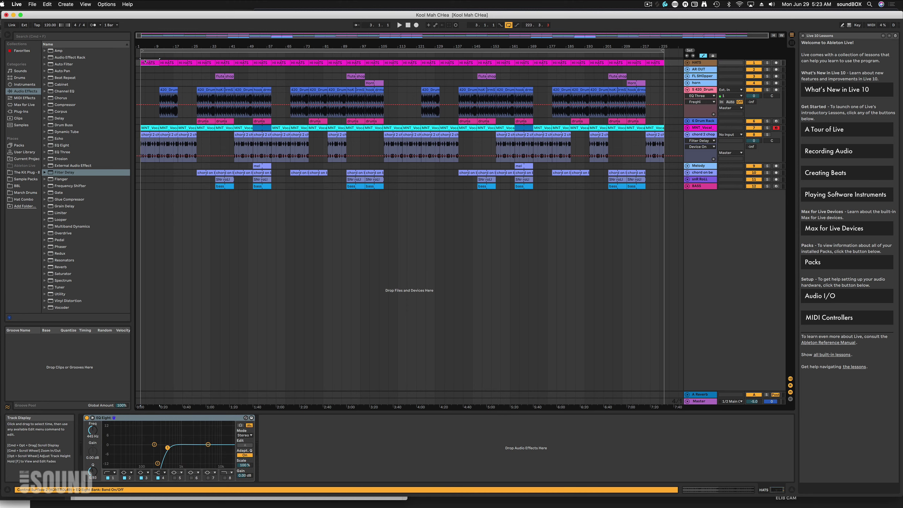
# Select all material inside the loop region, shift it to start at bar 1, and play the Arrangement
pyautogui.click(184, 50)
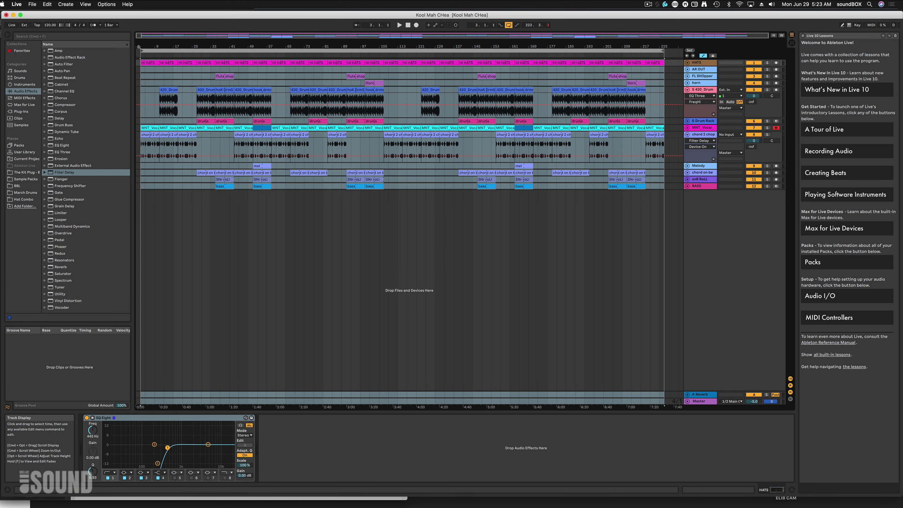
pyautogui.click(141, 61)
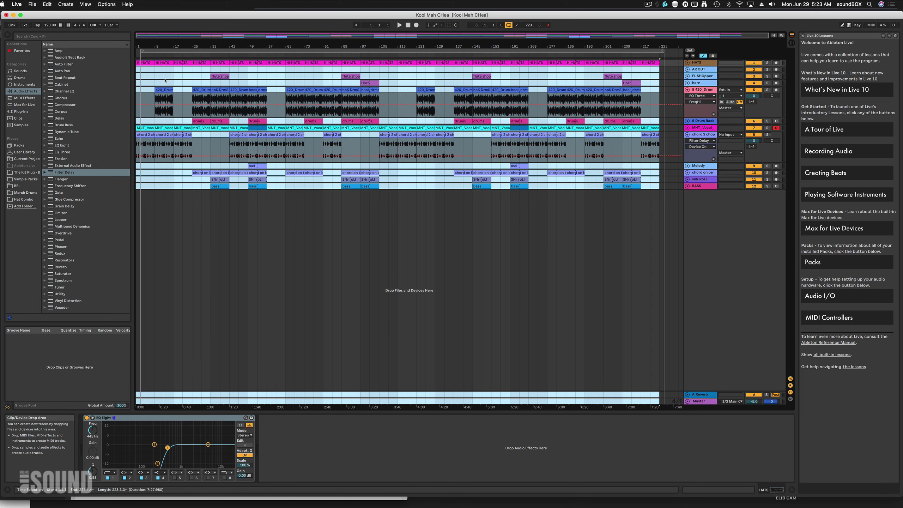
pyautogui.click(143, 57)
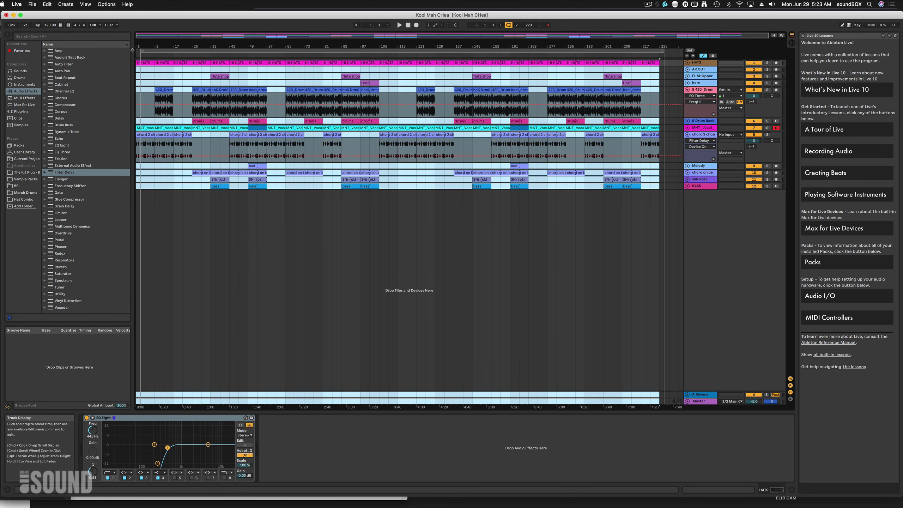
pyautogui.press('space')
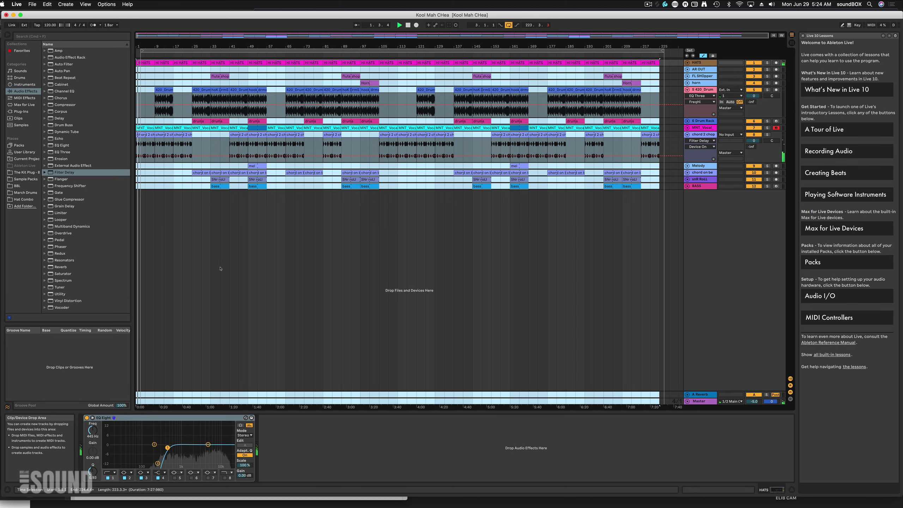
# Move the loop region's start to 1.1.1 so it spans the whole arrangement, and clear the selection
pyautogui.click(248, 221)
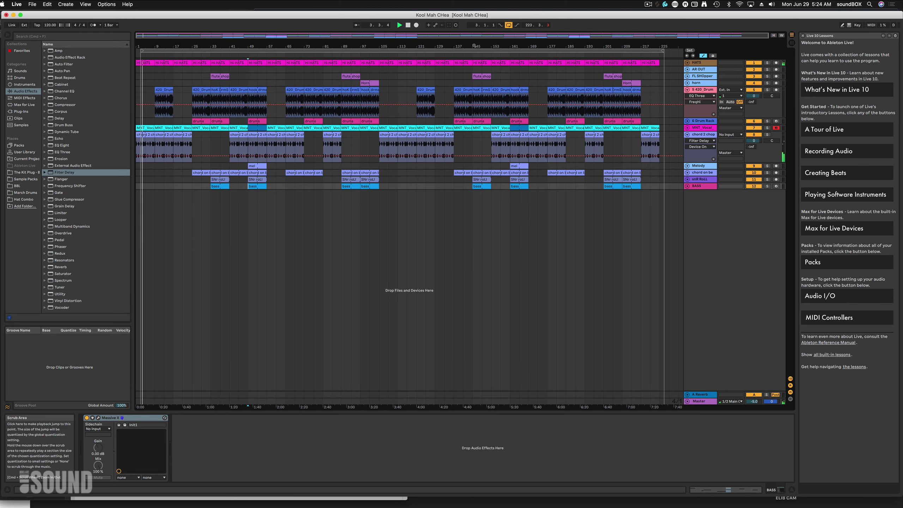
pyautogui.click(433, 52)
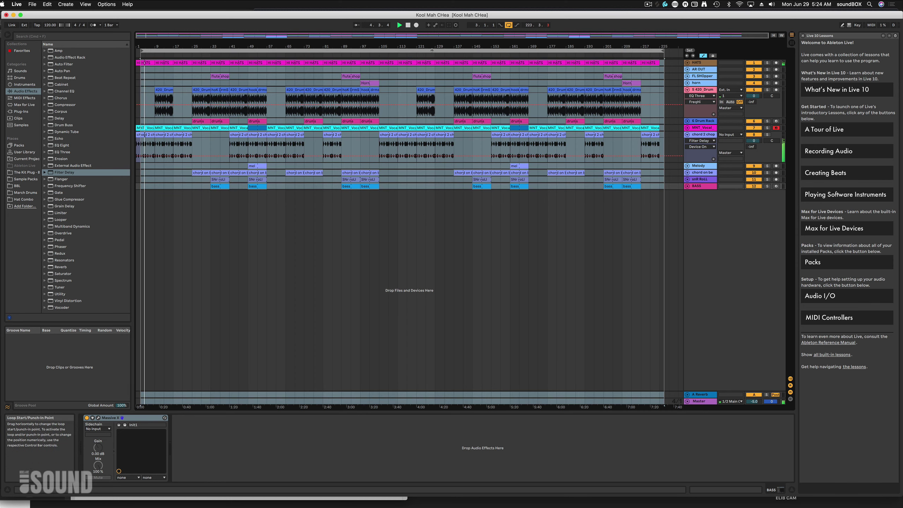
pyautogui.moveTo(434, 52); pyautogui.dragTo(421, 52)
pyautogui.press('super+a')
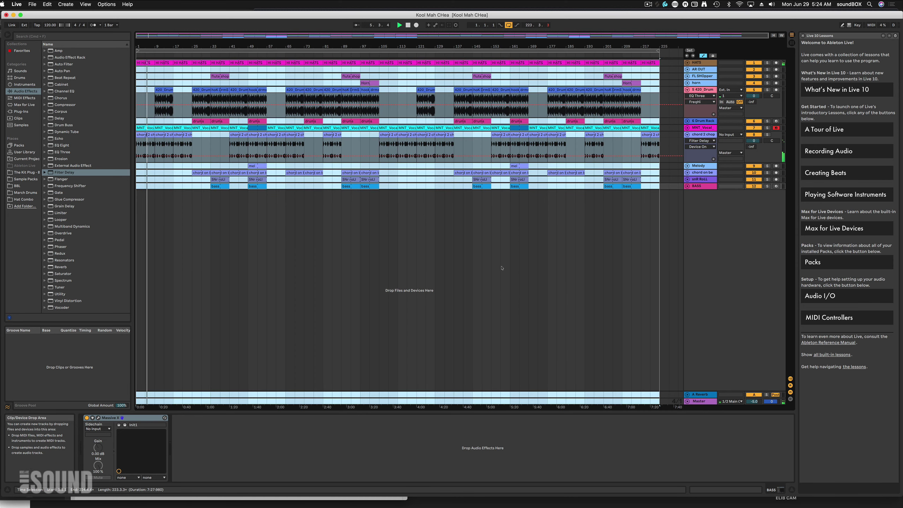
pyautogui.click(520, 234)
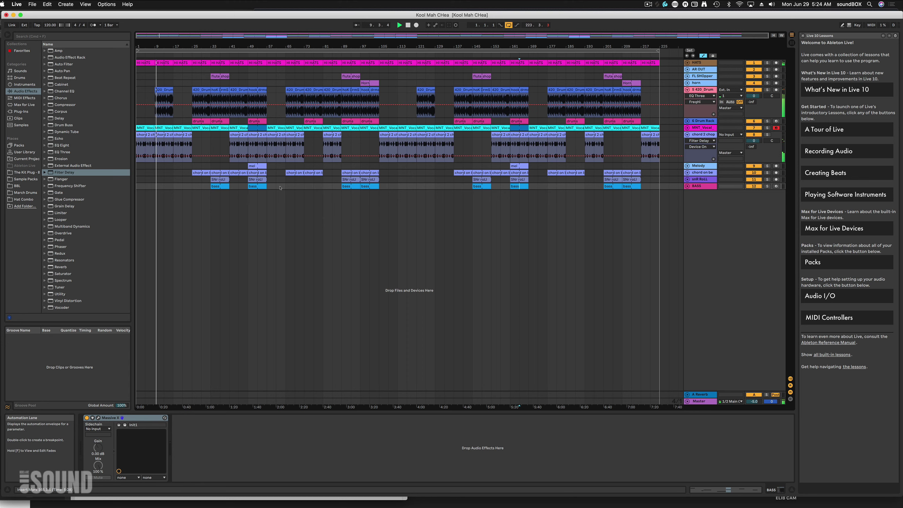
# Unfold and enlarge the HATS track in the Arrangement to show its waveform, and switch to Session View
pyautogui.click(260, 205)
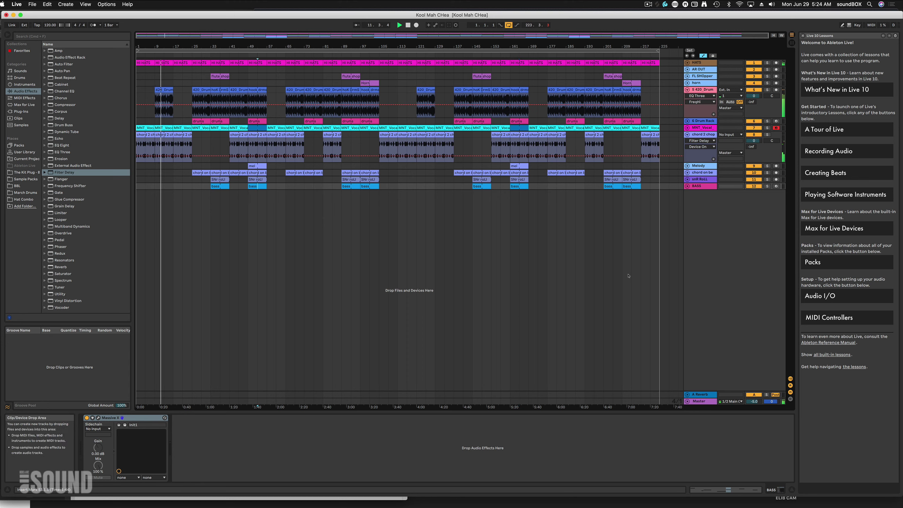
pyautogui.click(455, 249)
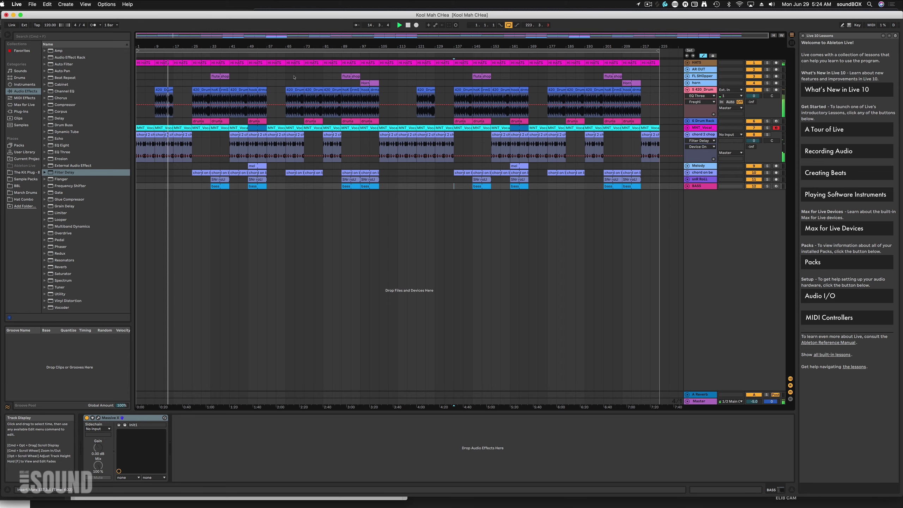
pyautogui.moveTo(696, 66); pyautogui.dragTo(713, 124)
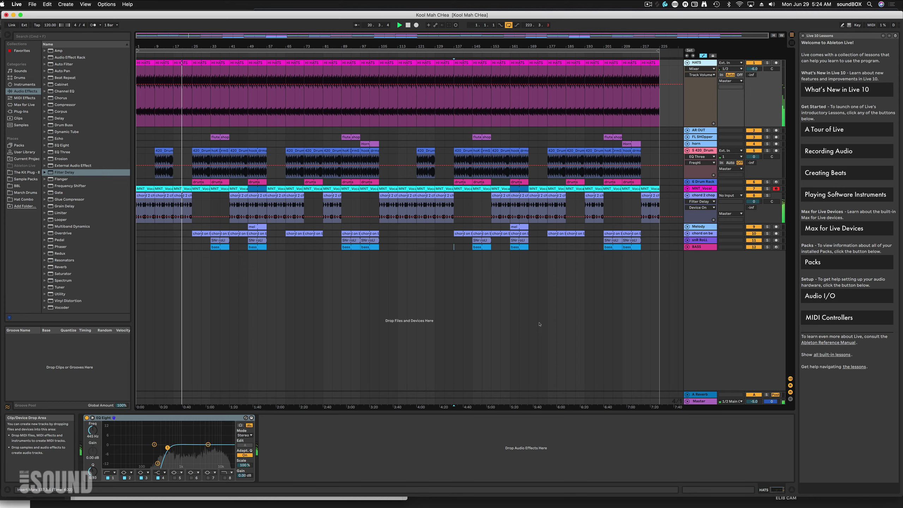
pyautogui.press('Tab')
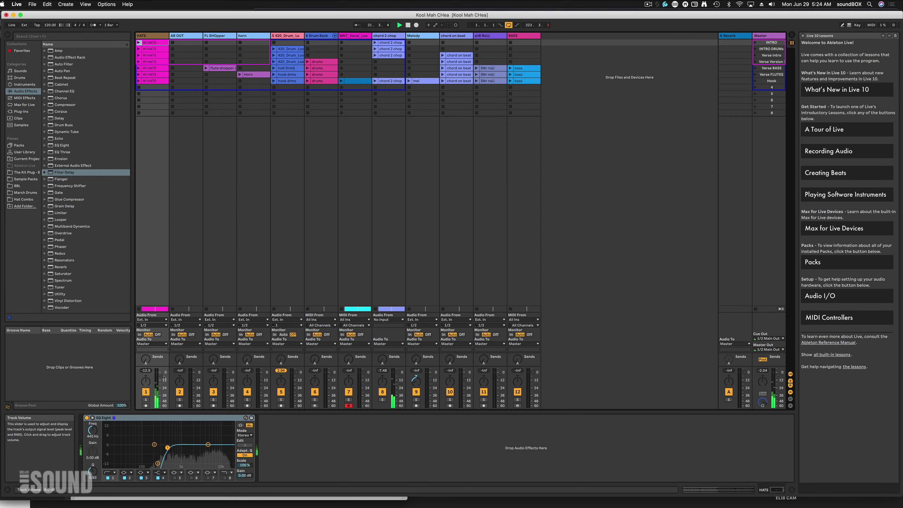
# Lower the HATS track's volume slightly and return to Arrangement View
pyautogui.moveTo(165, 377); pyautogui.dragTo(161, 379)
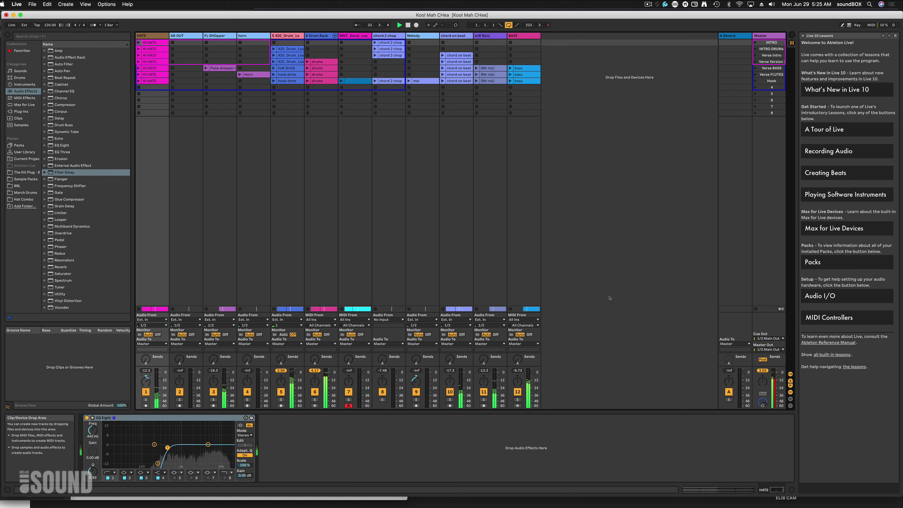
pyautogui.press('Tab')
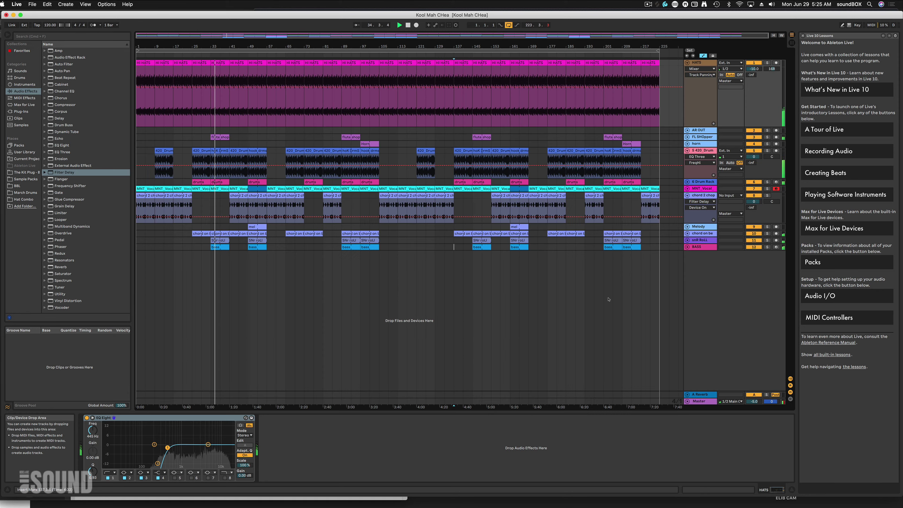
pyautogui.click(483, 298)
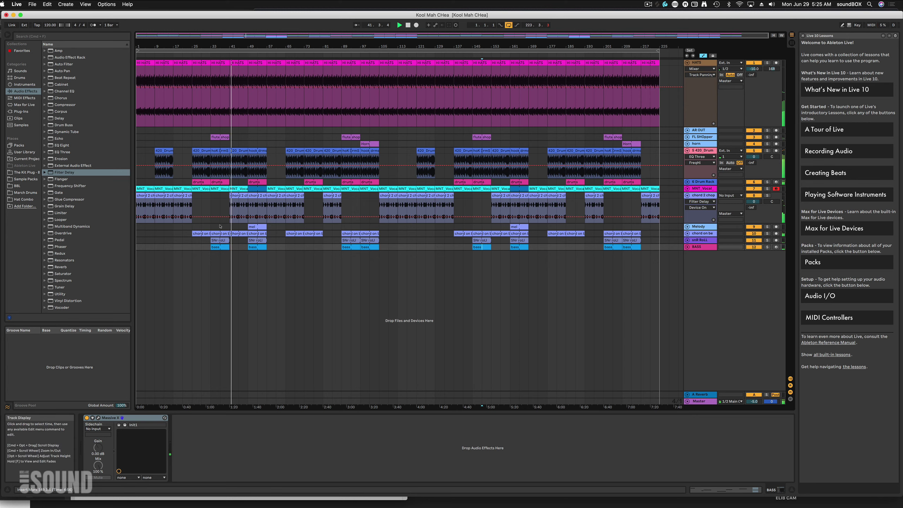
# Duplicate the eight-bar bass clip at bar 33 directly after itself, and do the same with the Drum Rack's drums clip at bar 33
pyautogui.click(221, 247)
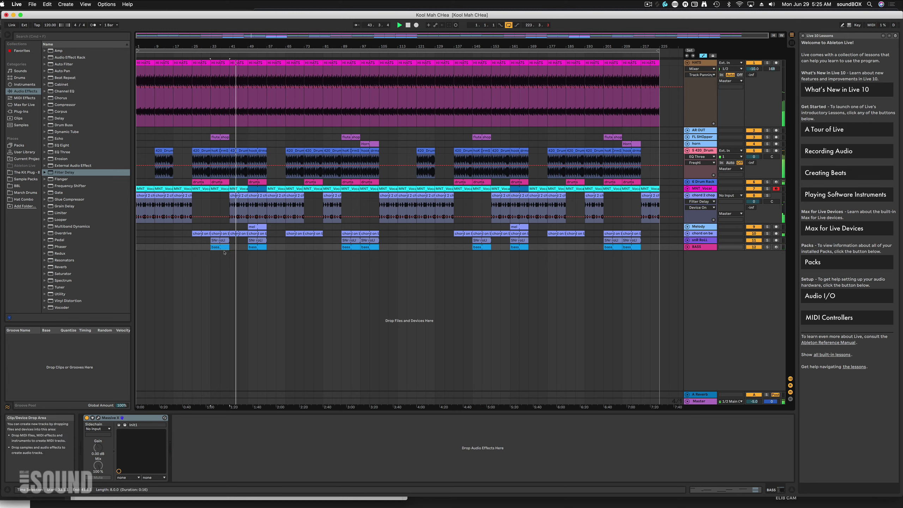
pyautogui.click(220, 247)
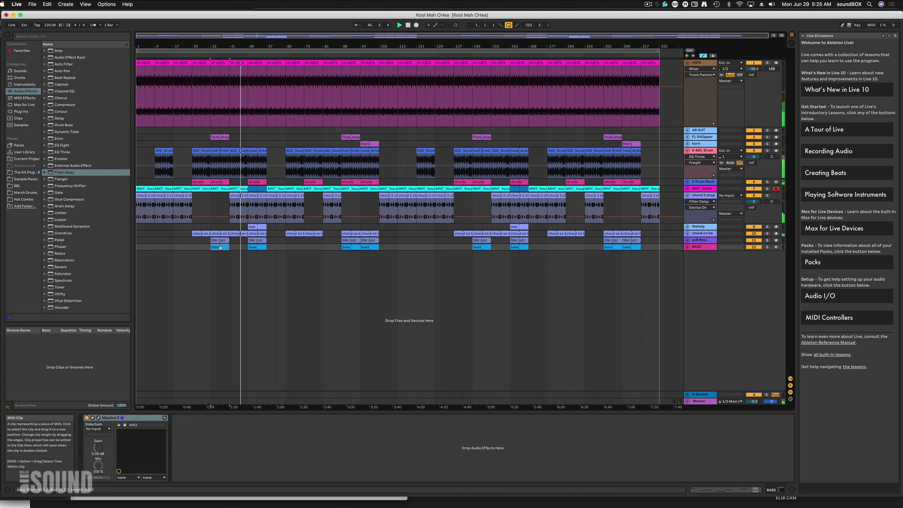
pyautogui.press('super+d')
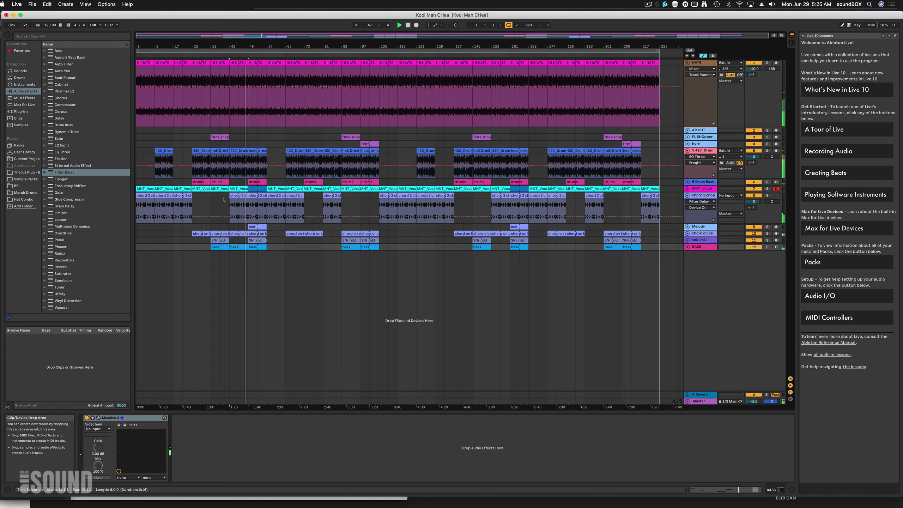
pyautogui.click(217, 182)
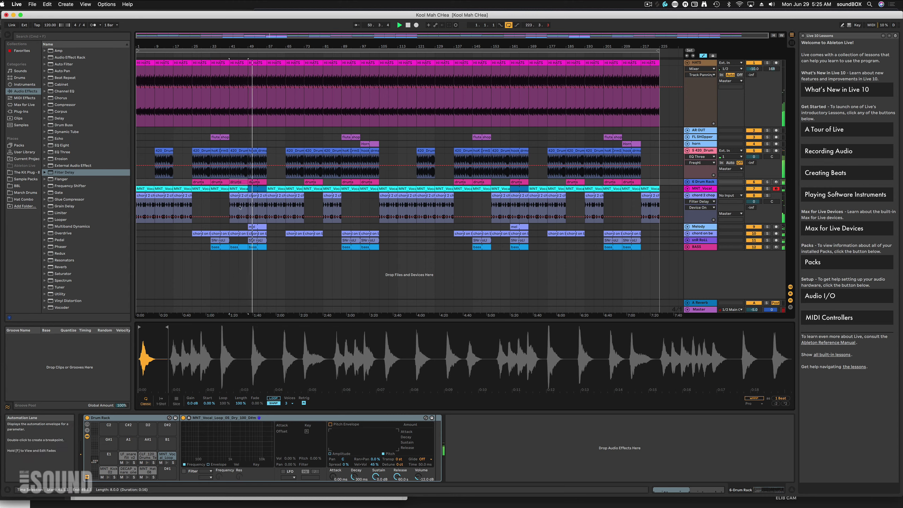
# Stop playback and play the Arrangement from about bar 141
pyautogui.click(218, 54)
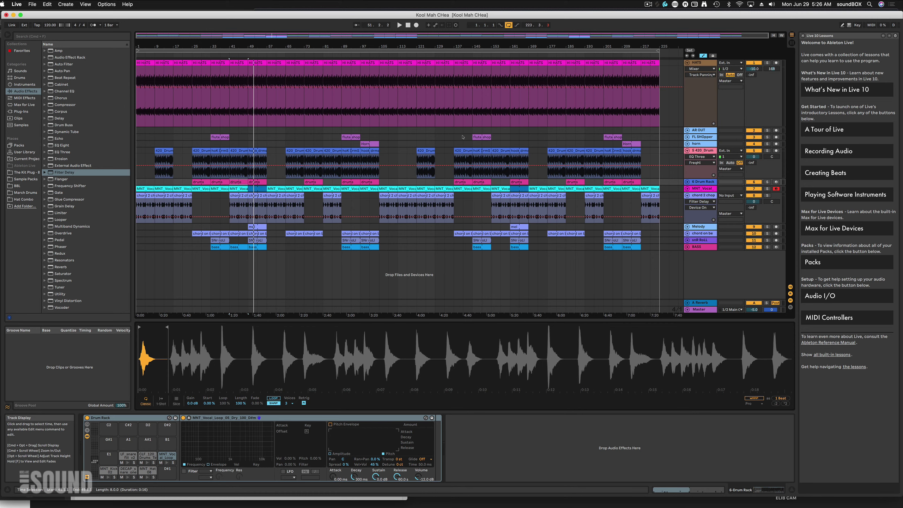
pyautogui.click(350, 267)
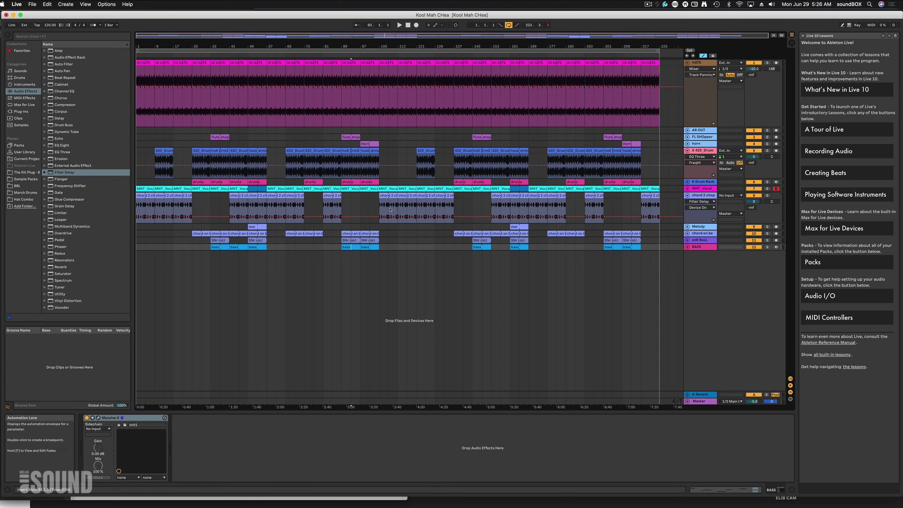
pyautogui.click(467, 302)
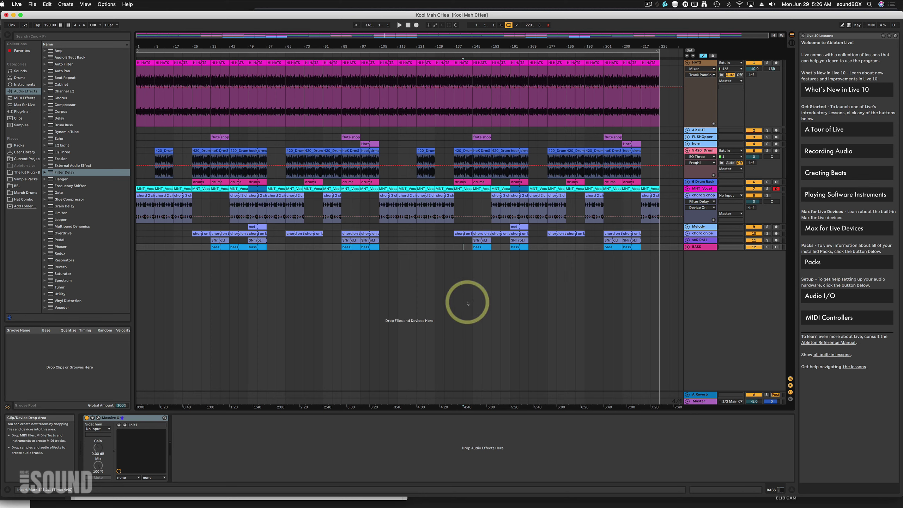
pyautogui.press('space')
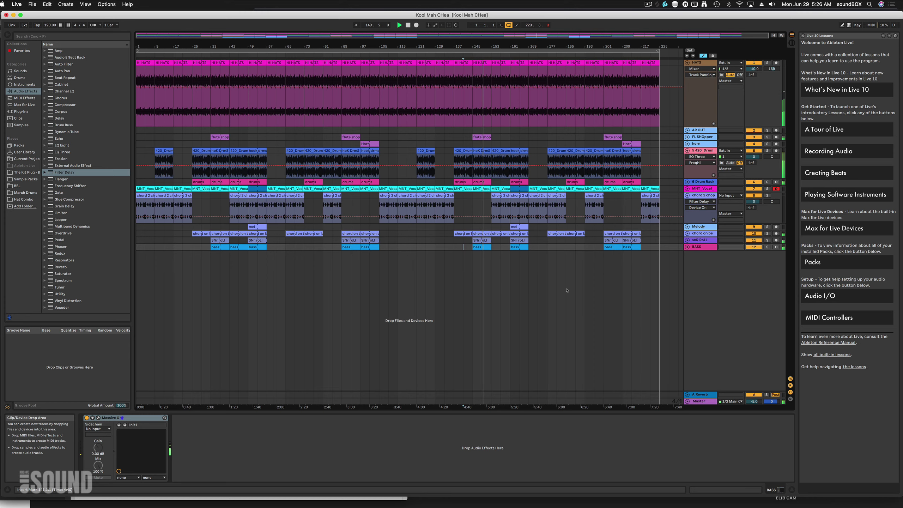
# Switch to Session View and unfold the Drum Rack track to show its individual chains in the mixer
pyautogui.press('Tab')
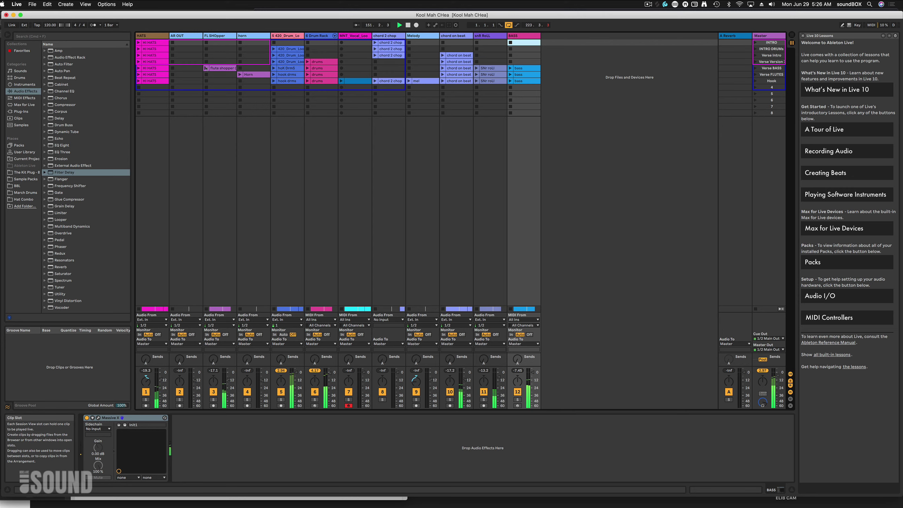
pyautogui.click(323, 35)
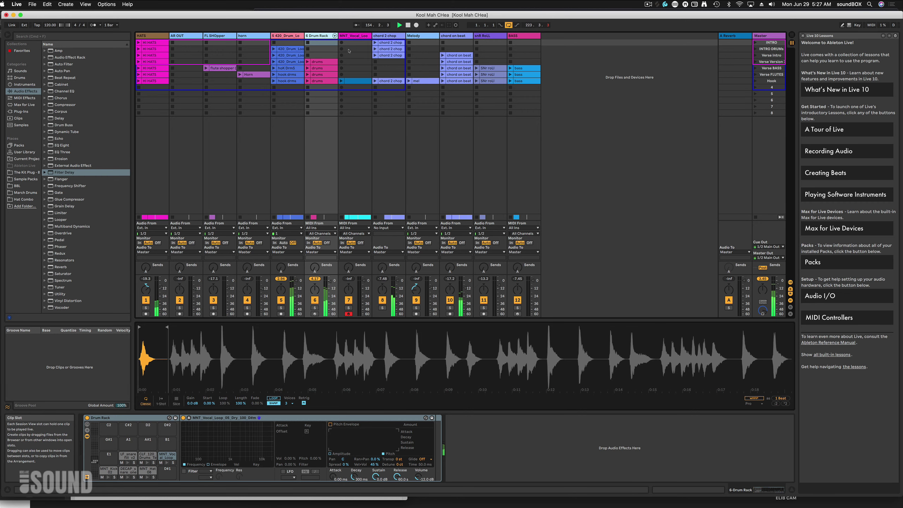
pyautogui.click(335, 36)
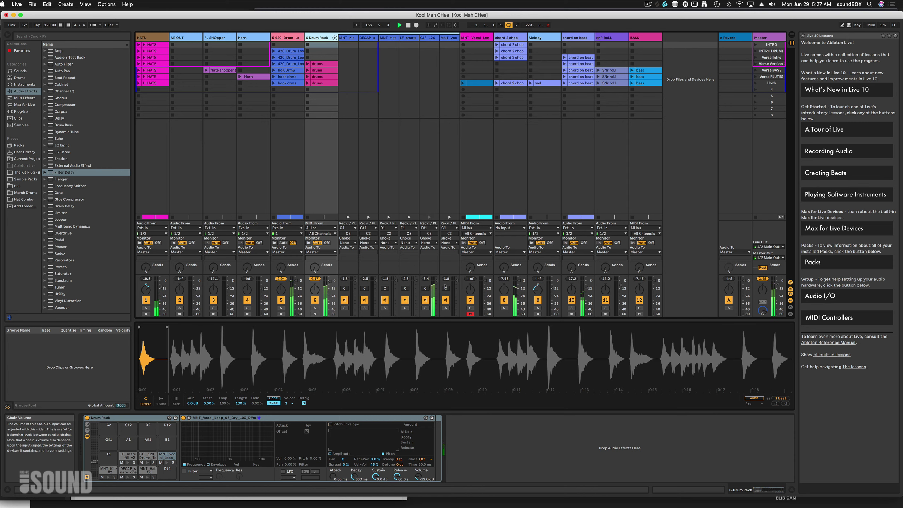
# Audition the Drum Rack's fifth chain and its kick chain in solo, one after the other, then restore the full mix
pyautogui.click(425, 307)
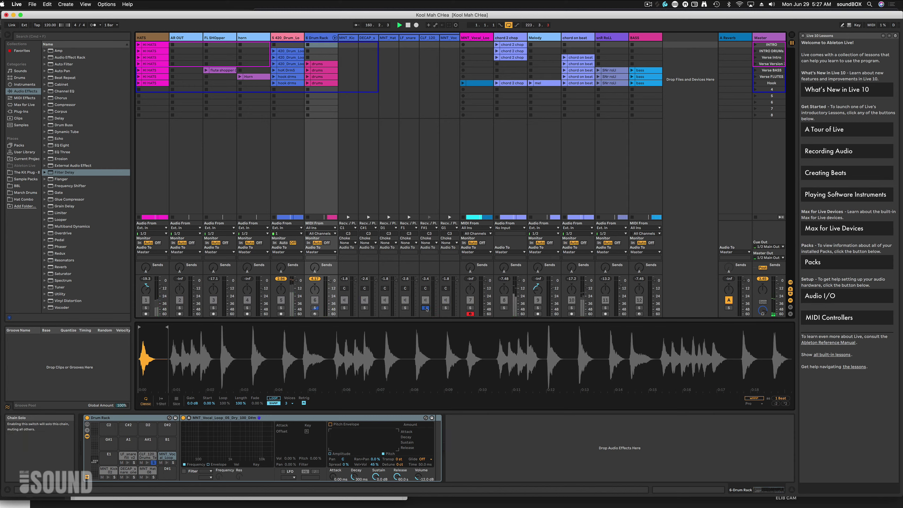
pyautogui.click(426, 308)
pyautogui.click(425, 308)
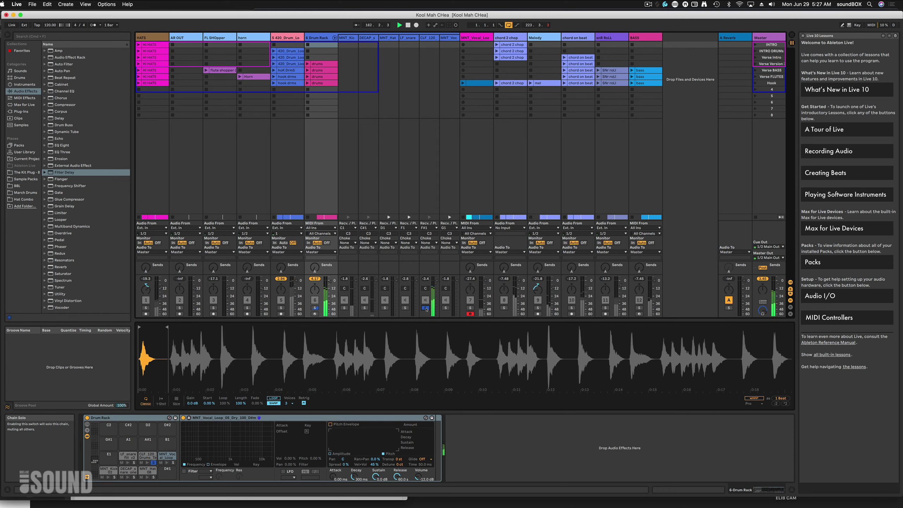
pyautogui.click(426, 308)
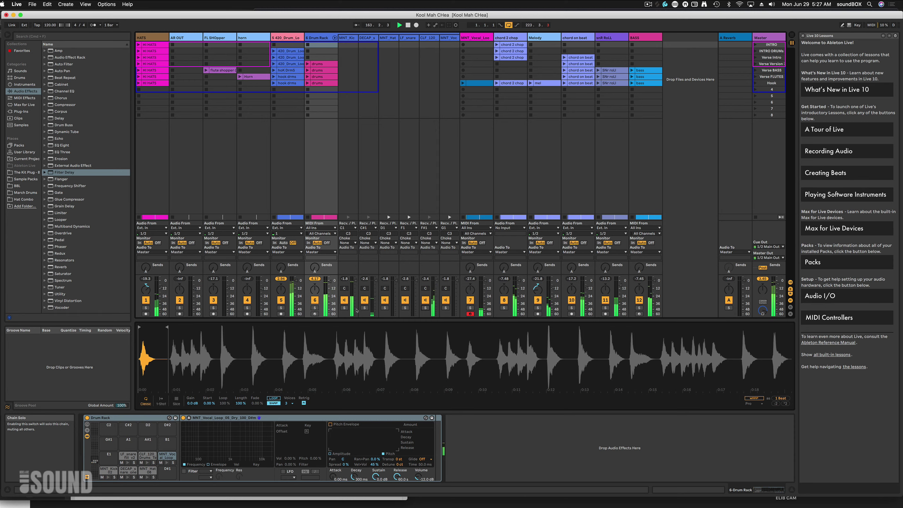
pyautogui.click(344, 308)
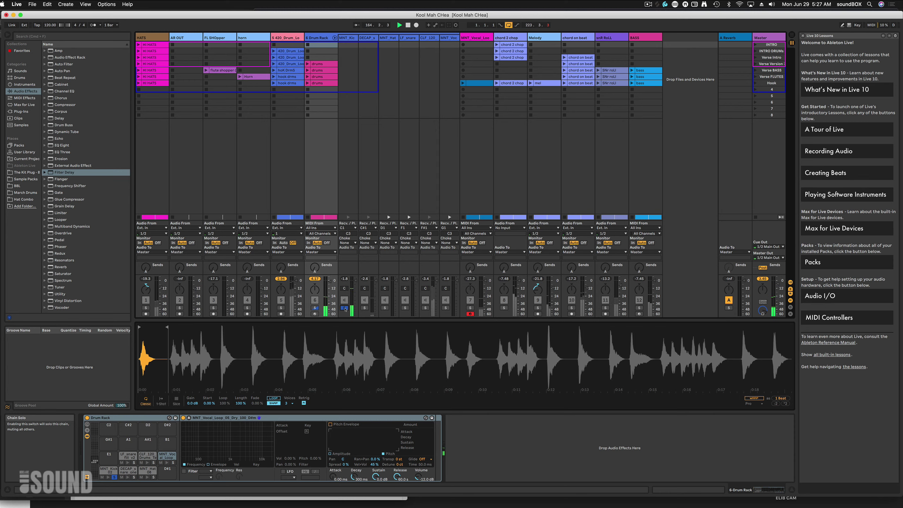
pyautogui.click(345, 308)
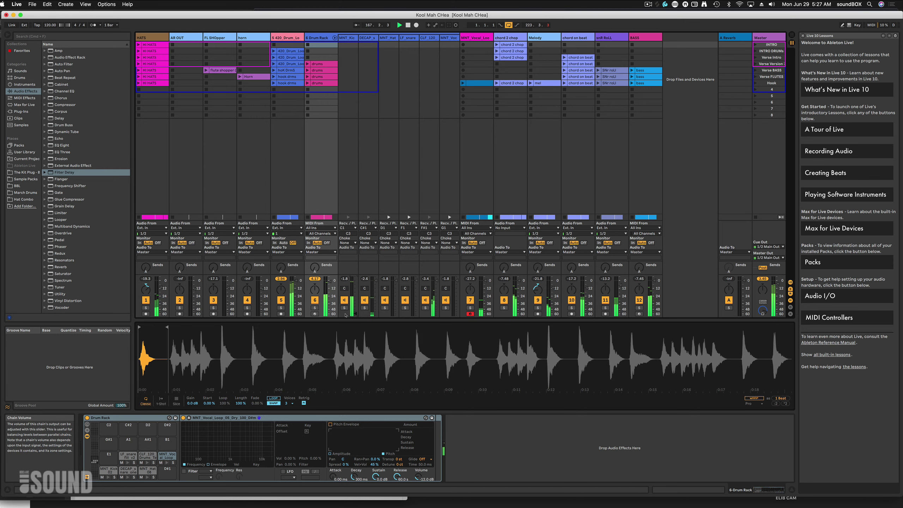
# Search the plug-ins for "transi" and add the Transient Master VST to the Drum Rack's kick chain after its sampler
pyautogui.click(354, 313)
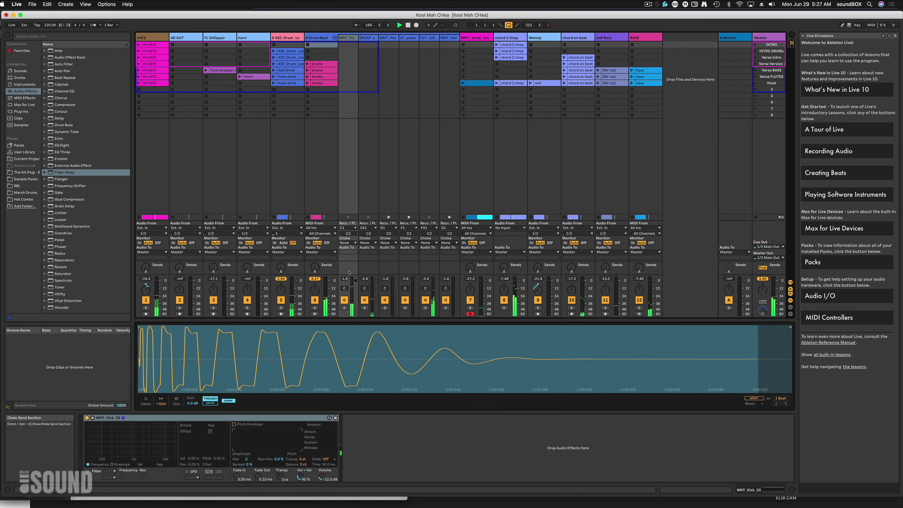
pyautogui.click(346, 289)
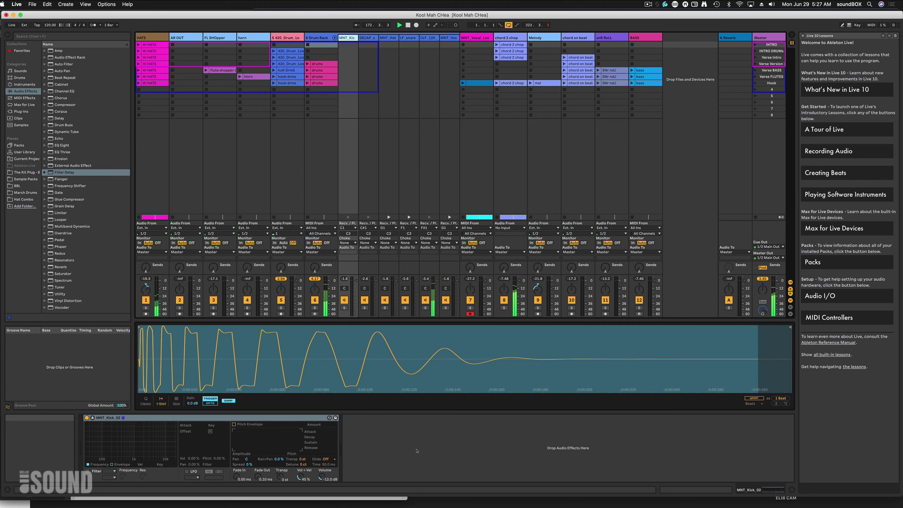
pyautogui.click(61, 37)
pyautogui.write('tr')
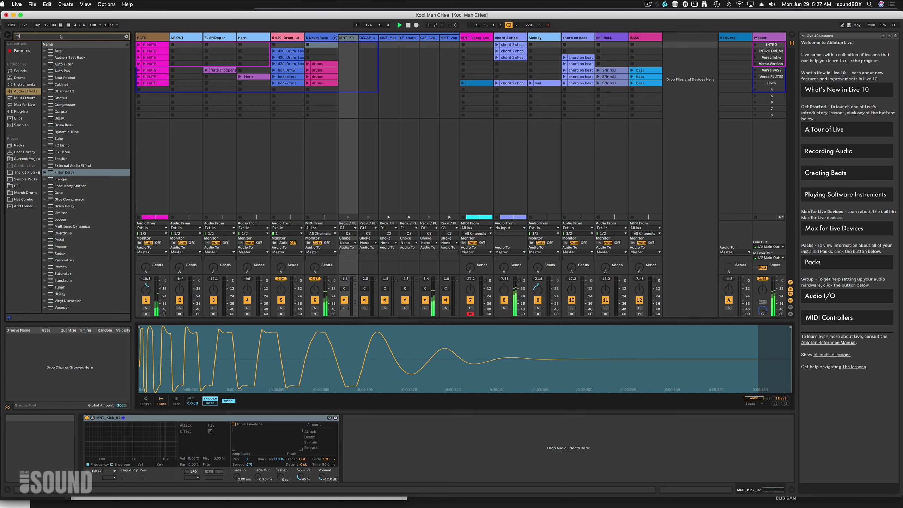
pyautogui.write('ansi')
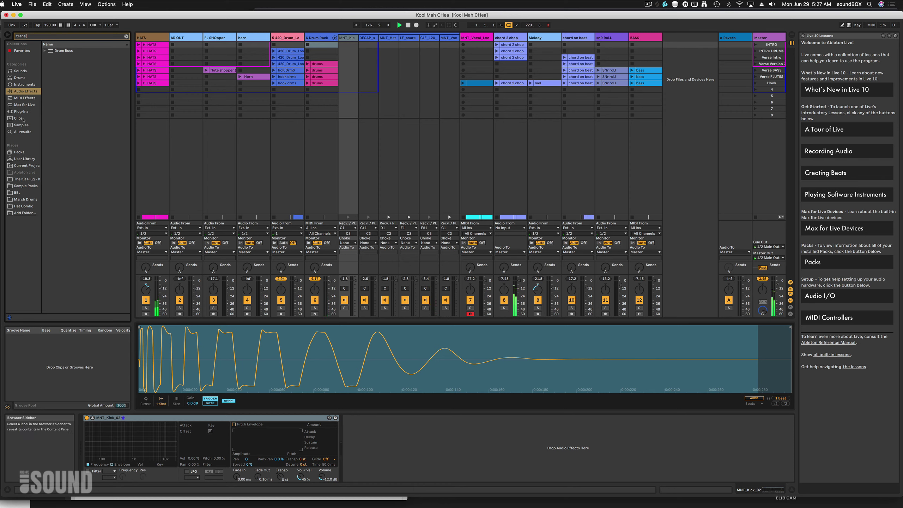
pyautogui.click(24, 112)
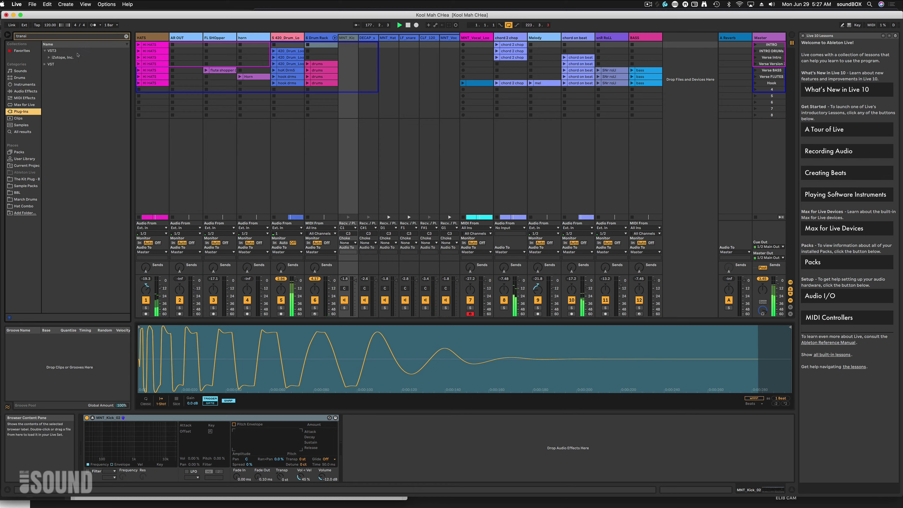
pyautogui.click(52, 65)
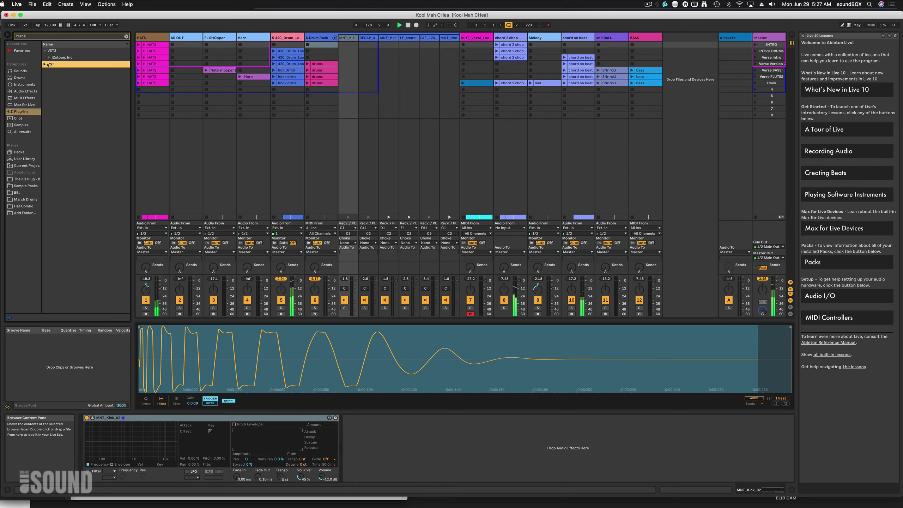
pyautogui.click(47, 65)
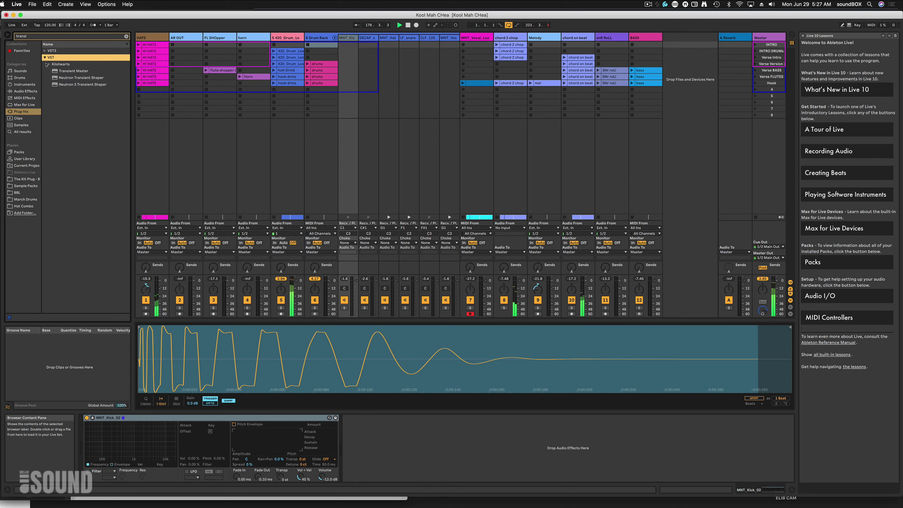
pyautogui.click(73, 72)
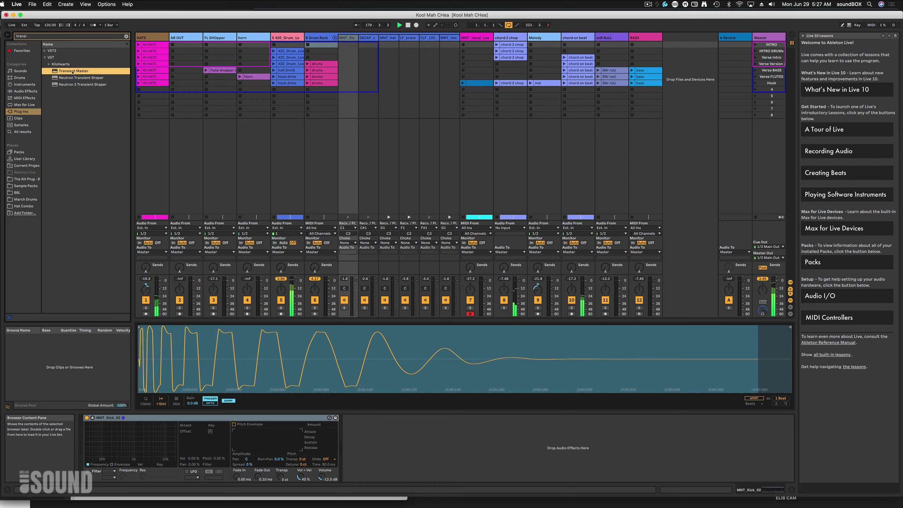
pyautogui.click(363, 427)
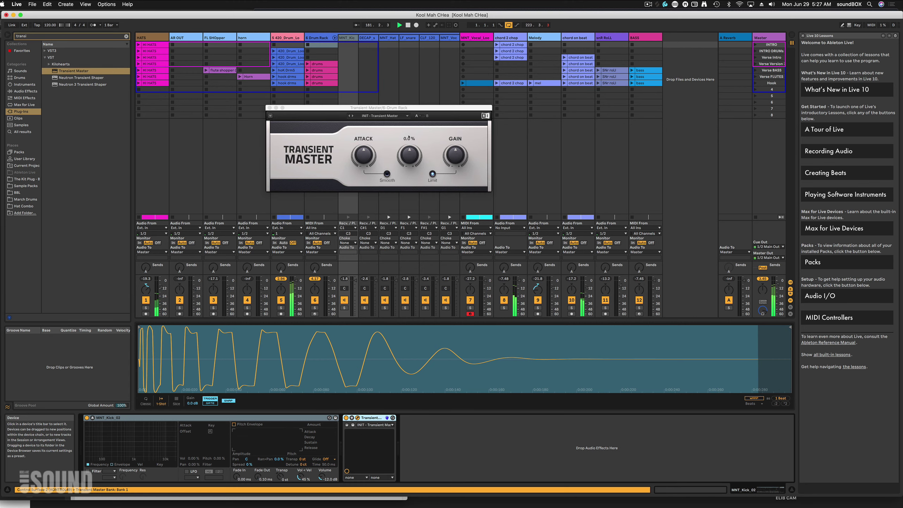
# Load the Punch preset in Transient Master and move its window clear of the kick chain's mixer strip
pyautogui.click(406, 116)
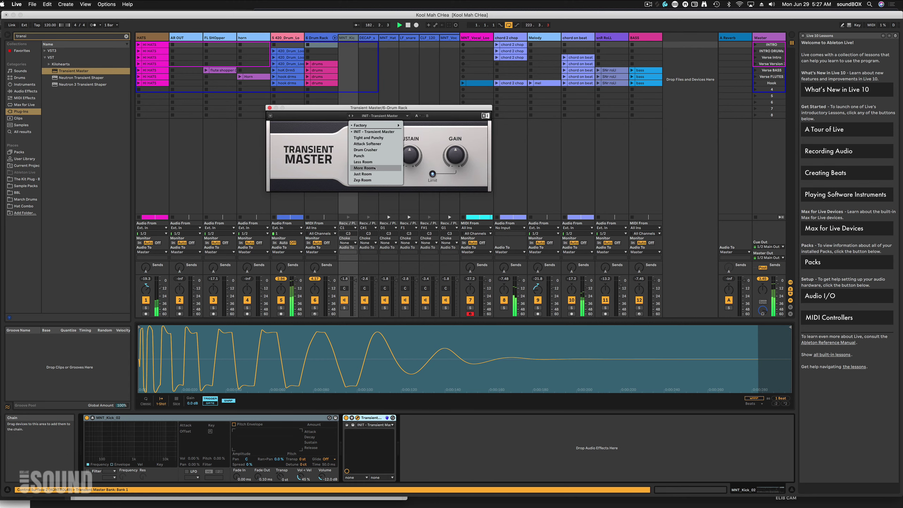
pyautogui.click(359, 156)
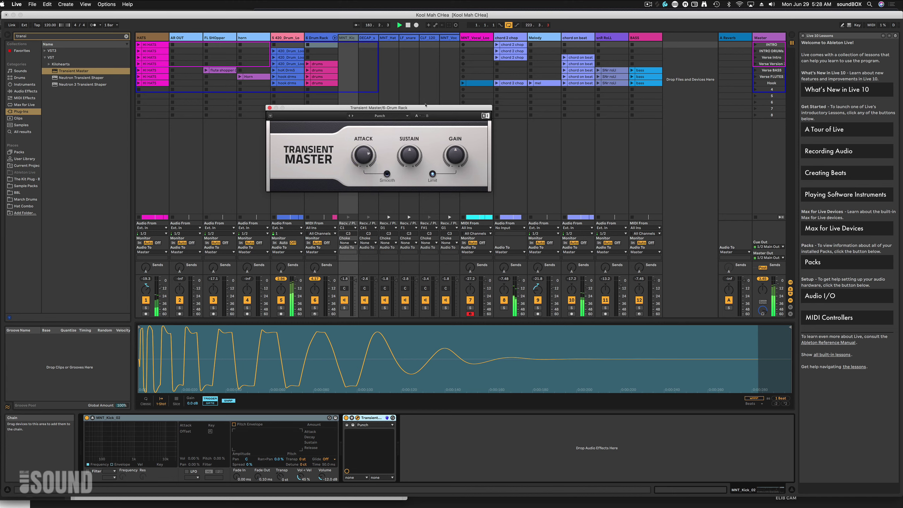
pyautogui.moveTo(434, 109); pyautogui.dragTo(649, 99)
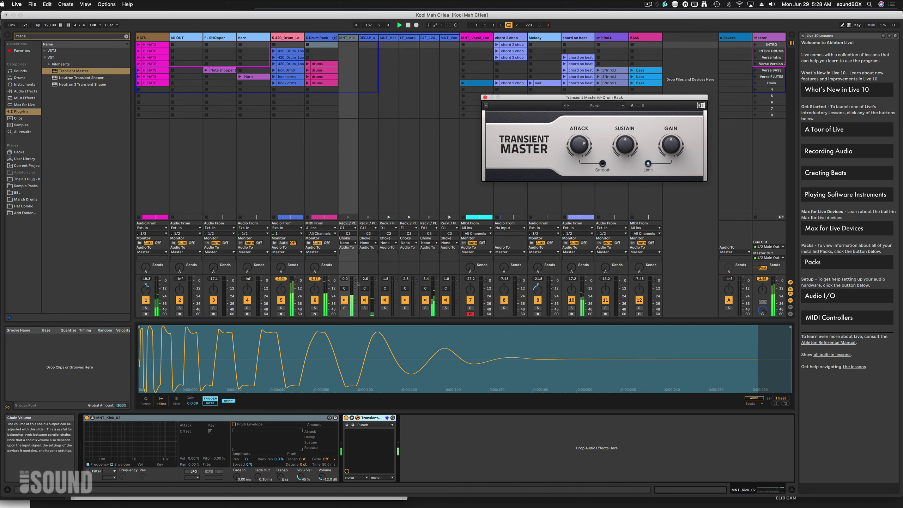
# Lower the kick chain's volume slightly and close the Transient Master window
pyautogui.click(375, 294)
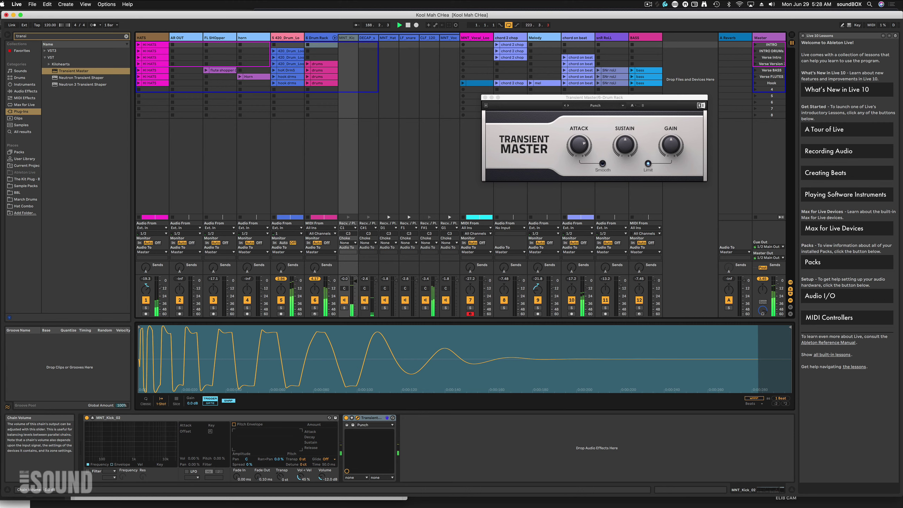
pyautogui.moveTo(356, 281); pyautogui.dragTo(357, 286)
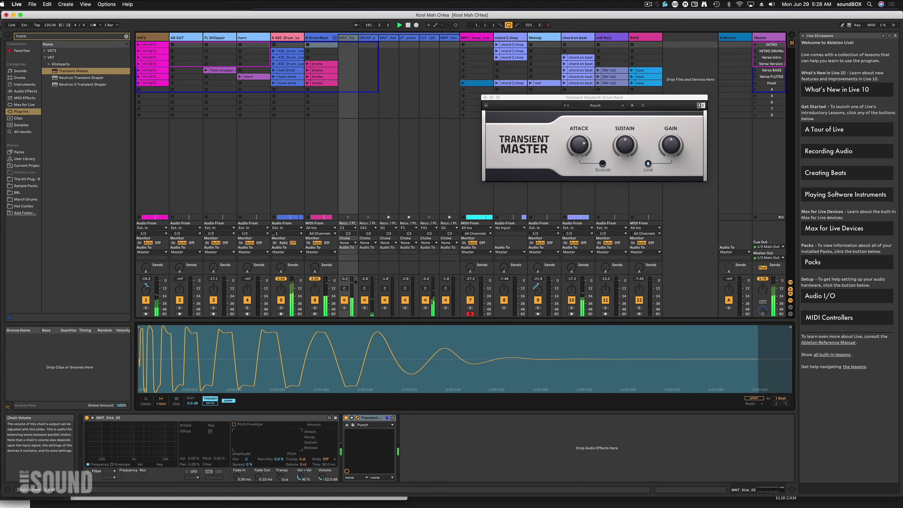
pyautogui.click(486, 98)
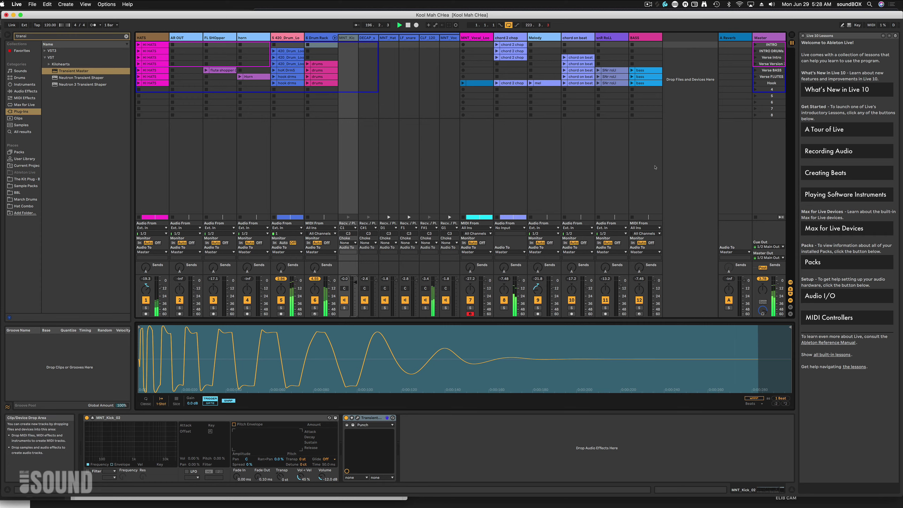
# Search all browser results for "comp" and add the Compressor to the BASS track after Massive X
pyautogui.click(654, 178)
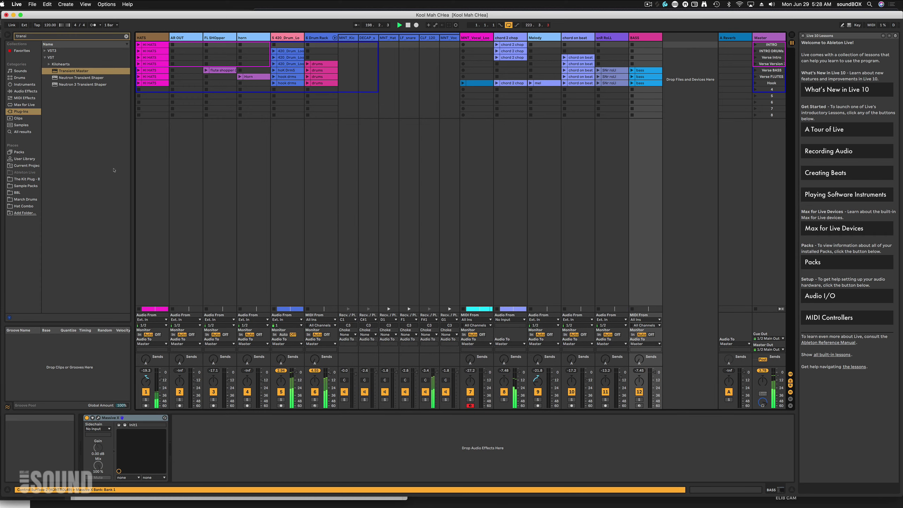
pyautogui.click(79, 36)
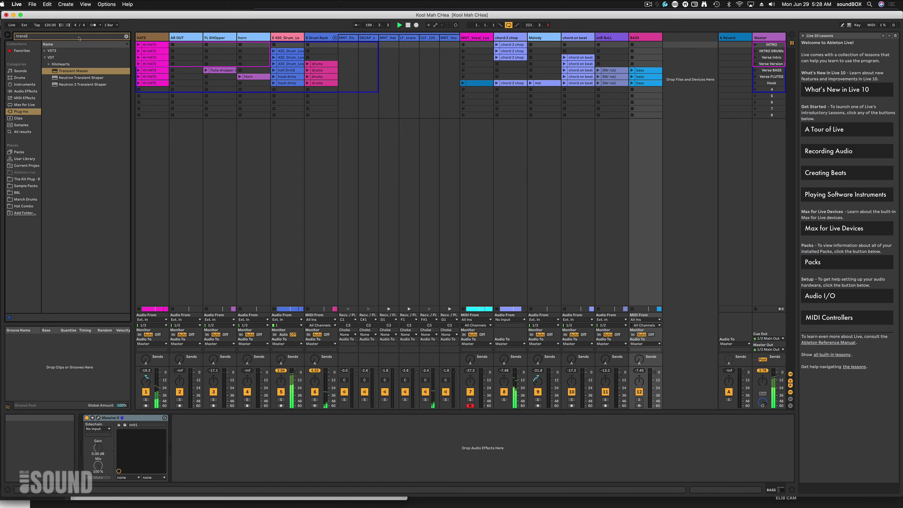
pyautogui.press('super+a')
pyautogui.write('comp')
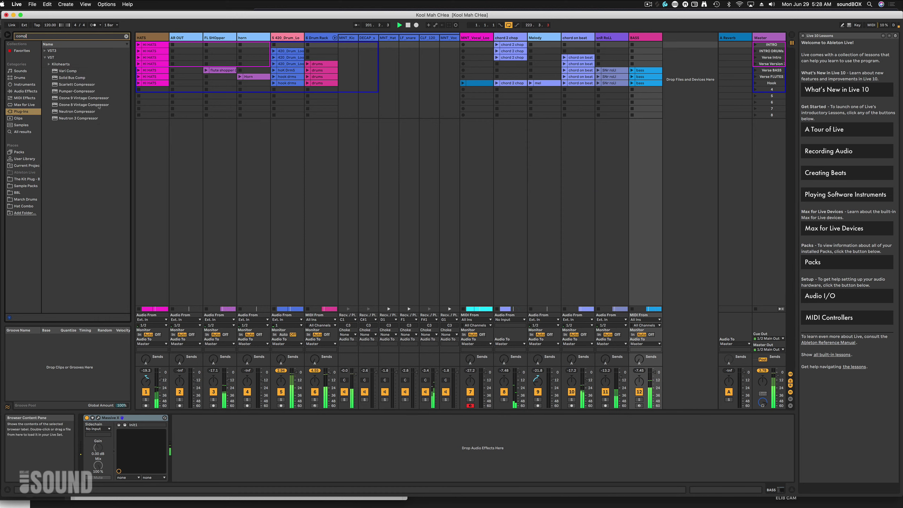
pyautogui.click(24, 132)
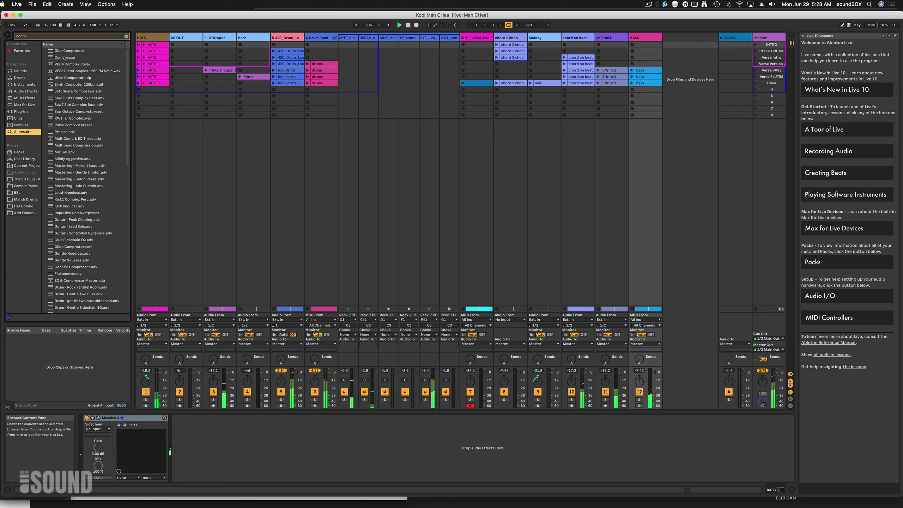
pyautogui.moveTo(64, 57); pyautogui.dragTo(247, 444)
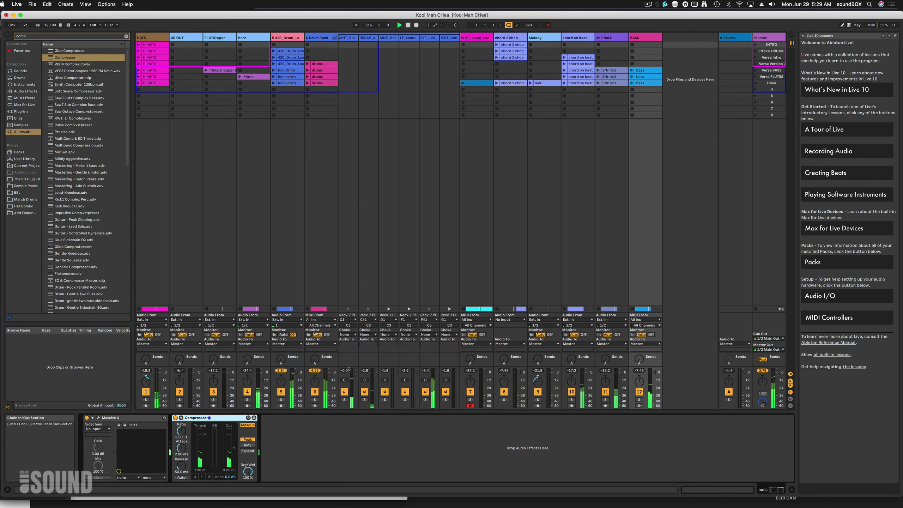
# Rename the Drum Rack's kick chain to KICK
pyautogui.click(349, 37)
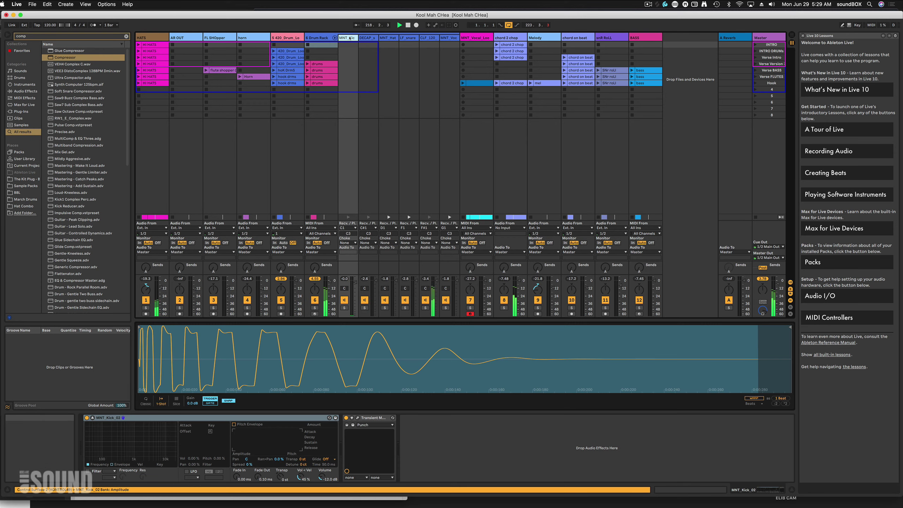
pyautogui.press('super+r')
pyautogui.write('KICK')
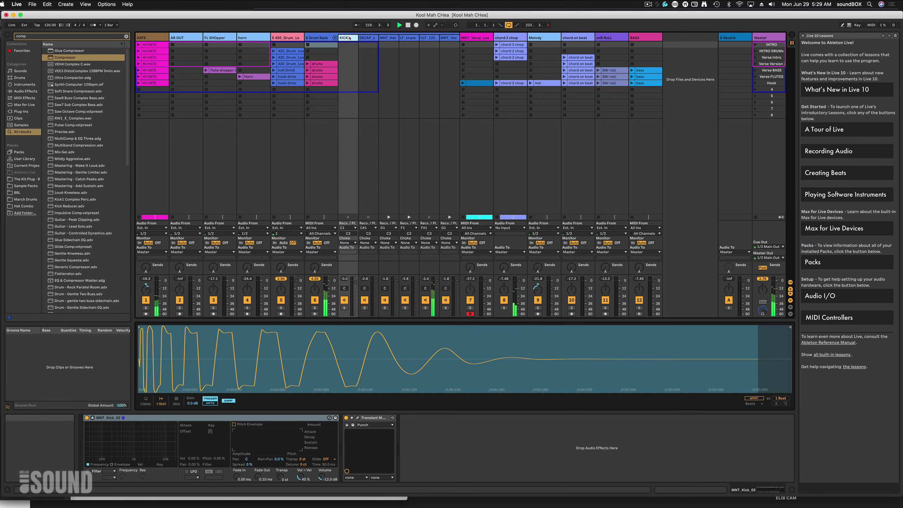
pyautogui.press('Return')
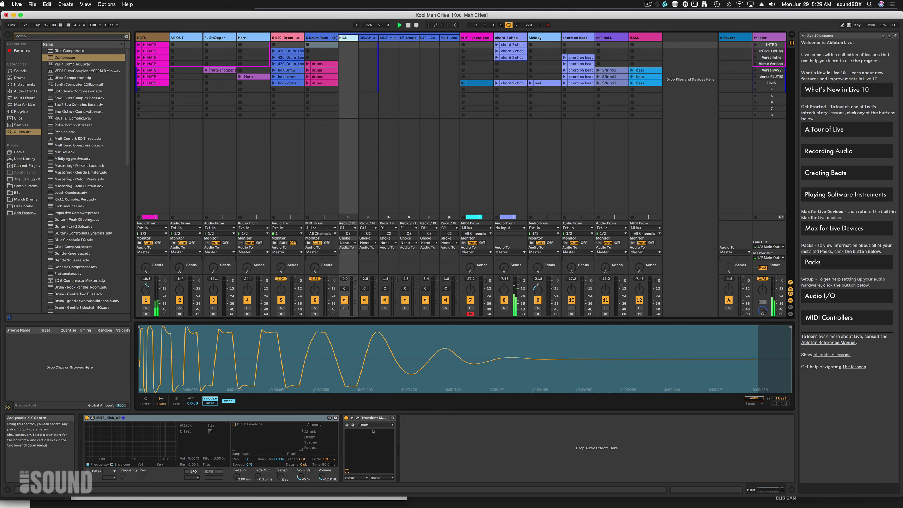
# Enable the sidechain on the BASS track's Compressor, fed by 6-Drum Rack with the tap point Drum Rack | KICK | Post Mixer
pyautogui.click(647, 137)
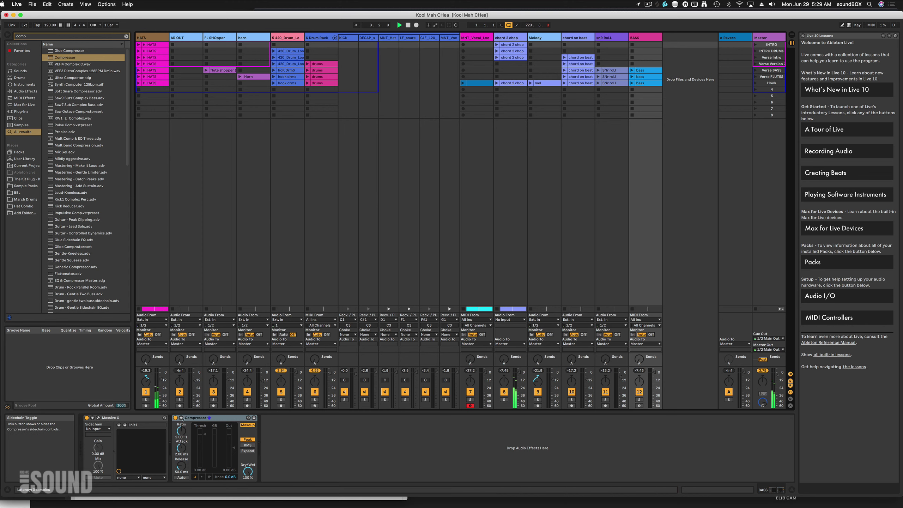
pyautogui.click(181, 418)
pyautogui.click(187, 425)
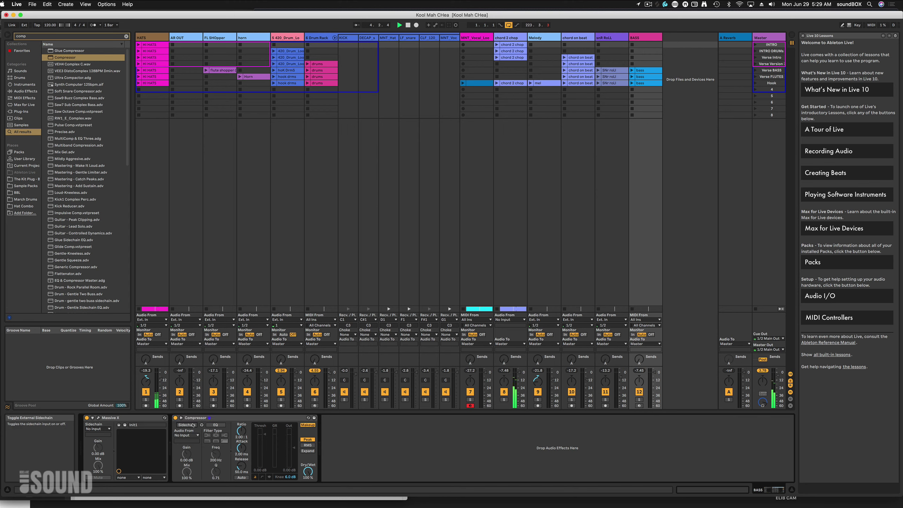
pyautogui.click(194, 435)
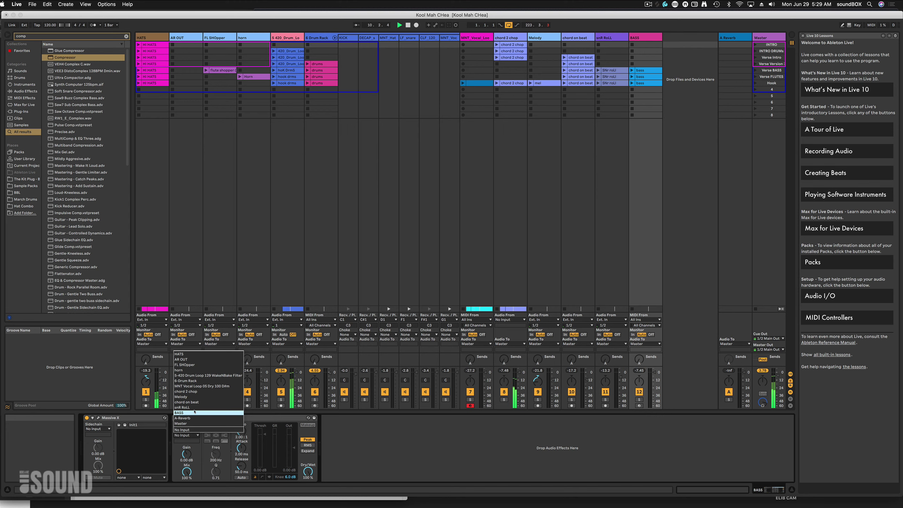
pyautogui.click(206, 381)
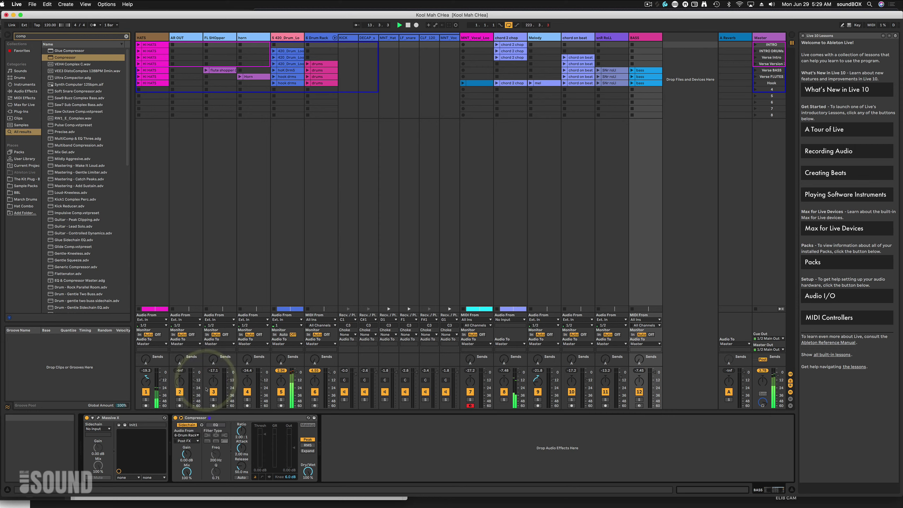
pyautogui.click(198, 441)
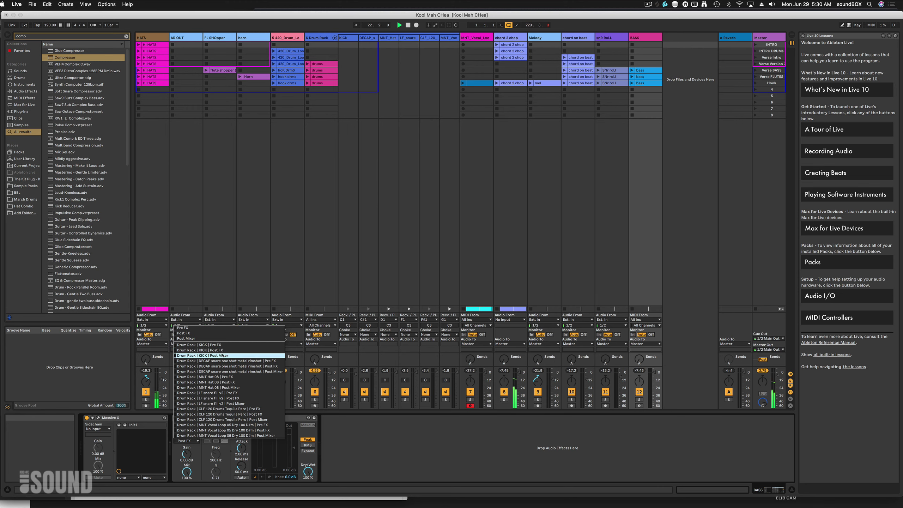
pyautogui.click(223, 355)
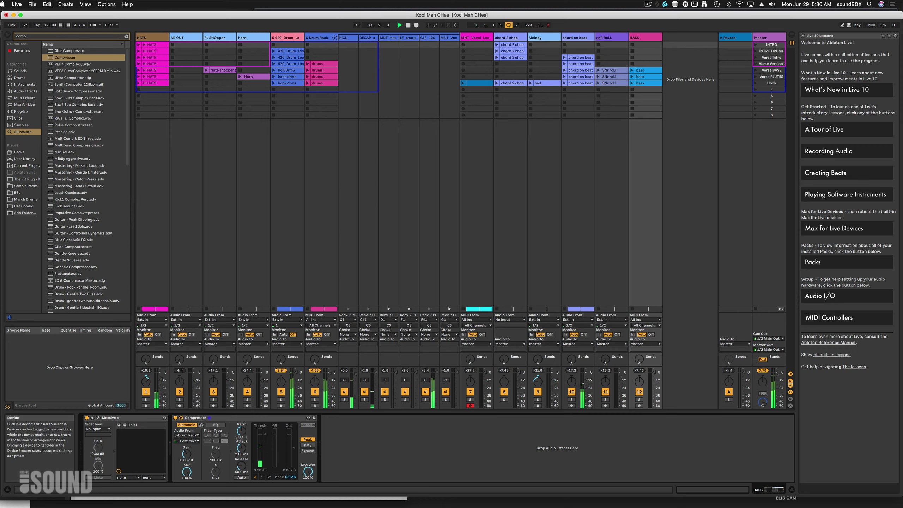
# Briefly listen to the Compressor's sidechain input, then lower its threshold to about -3 dB
pyautogui.click(201, 425)
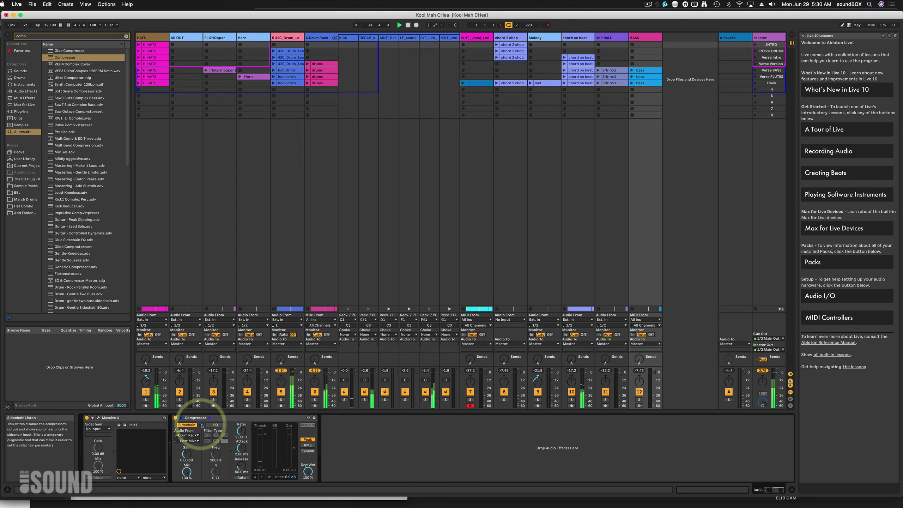
pyautogui.click(201, 425)
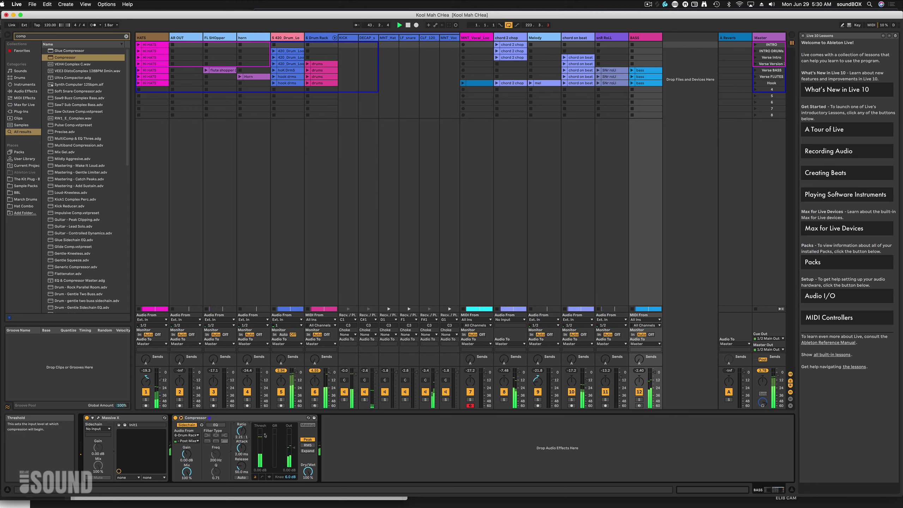
pyautogui.moveTo(264, 435); pyautogui.dragTo(264, 436)
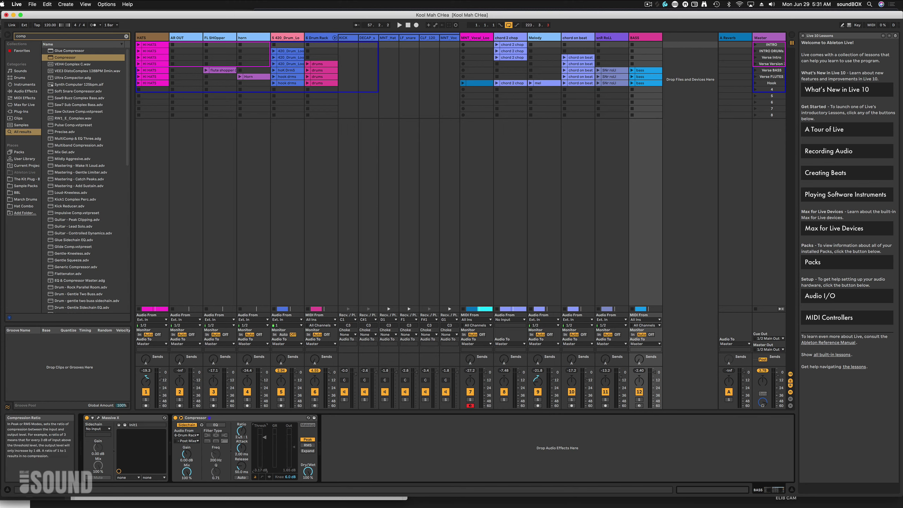
# Review the bass Compressor's sidechain source and tap point choices, keeping the Drum Rack's post-mixer KICK signal
pyautogui.click(278, 419)
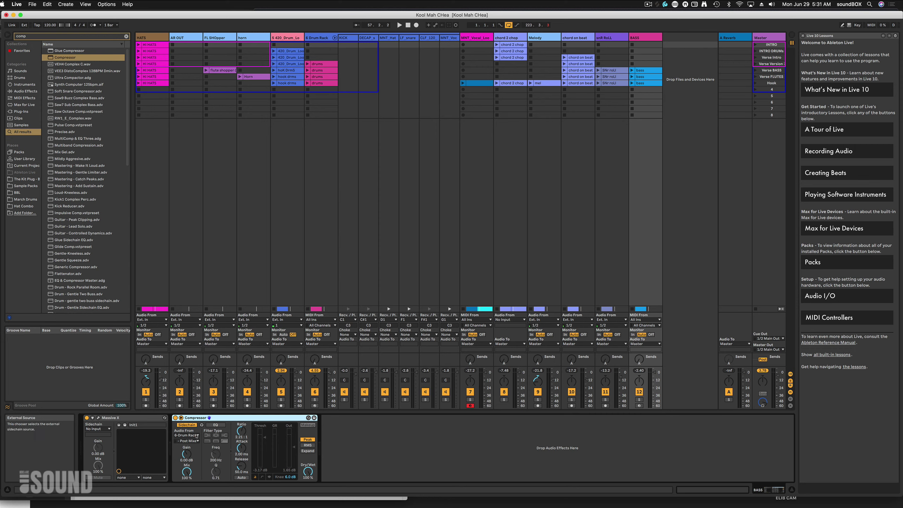
pyautogui.click(198, 436)
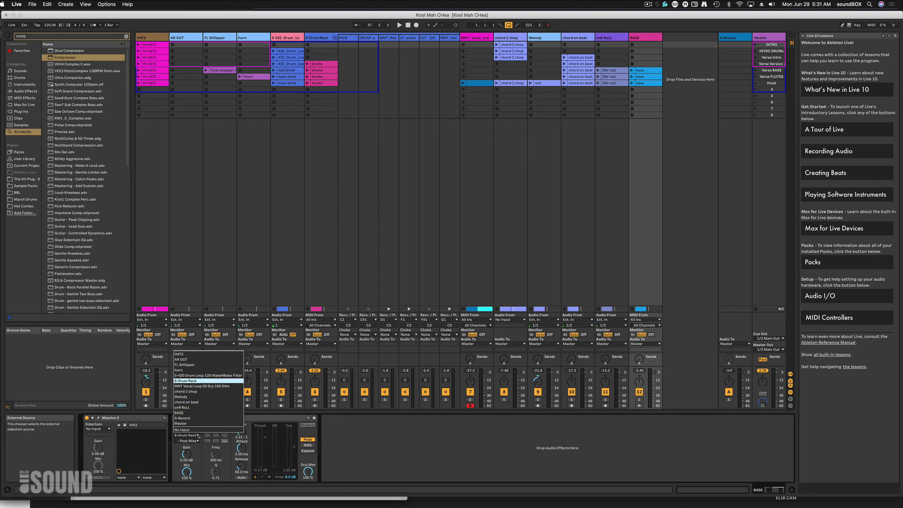
pyautogui.click(198, 436)
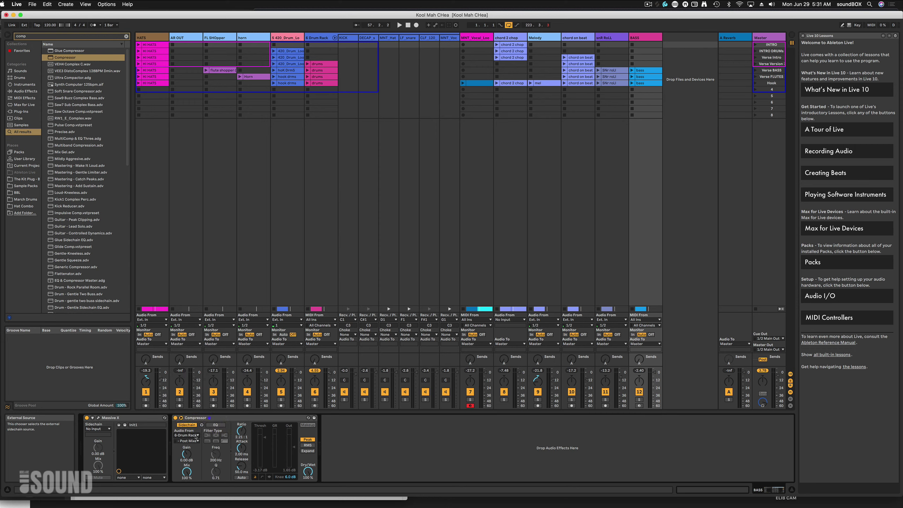
pyautogui.click(198, 436)
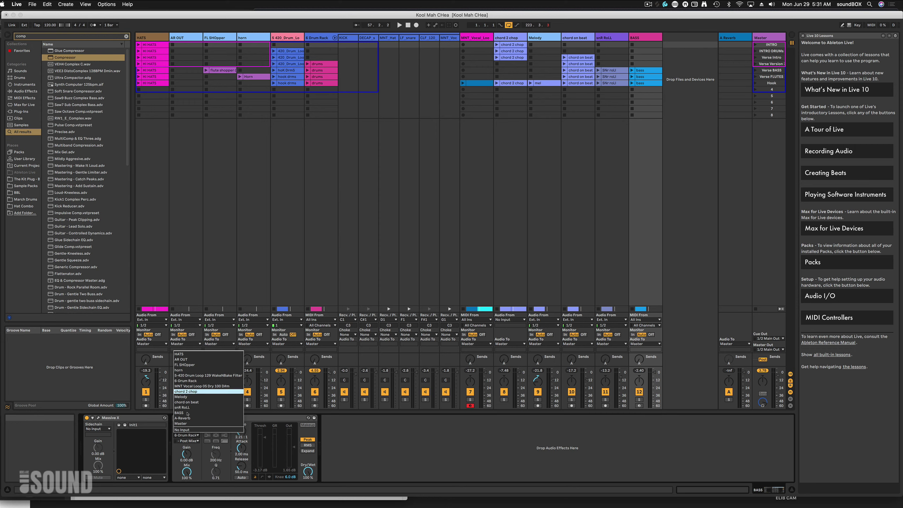
pyautogui.click(193, 439)
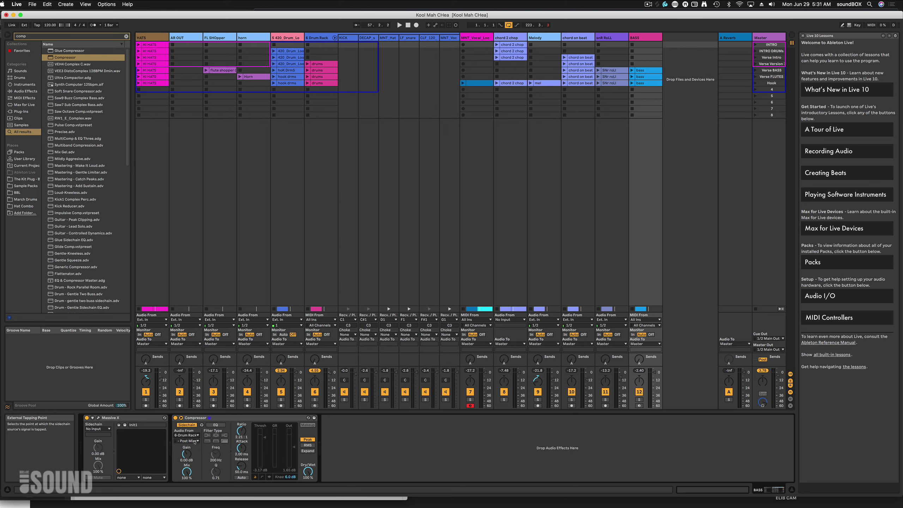
pyautogui.click(193, 441)
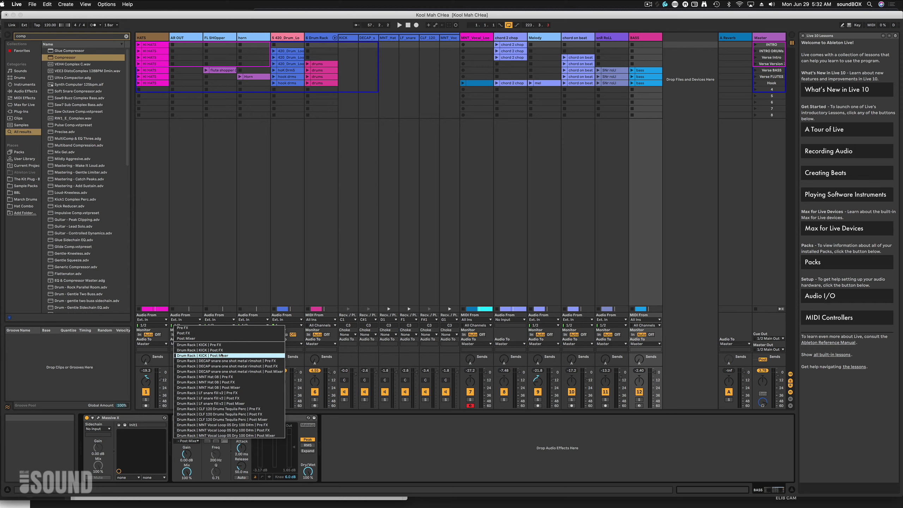
pyautogui.click(367, 433)
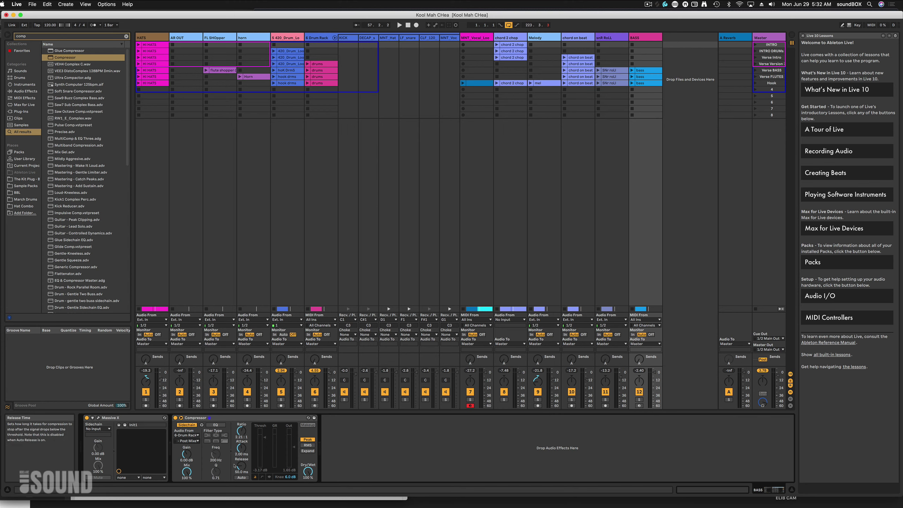
# Start playback, switch to the Arrangement View and save the Live Set
pyautogui.press('space')
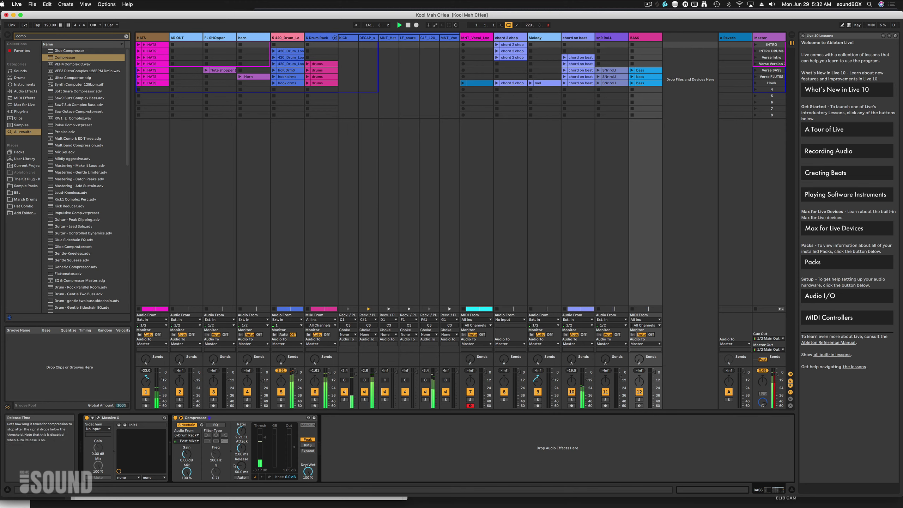
pyautogui.press('Tab')
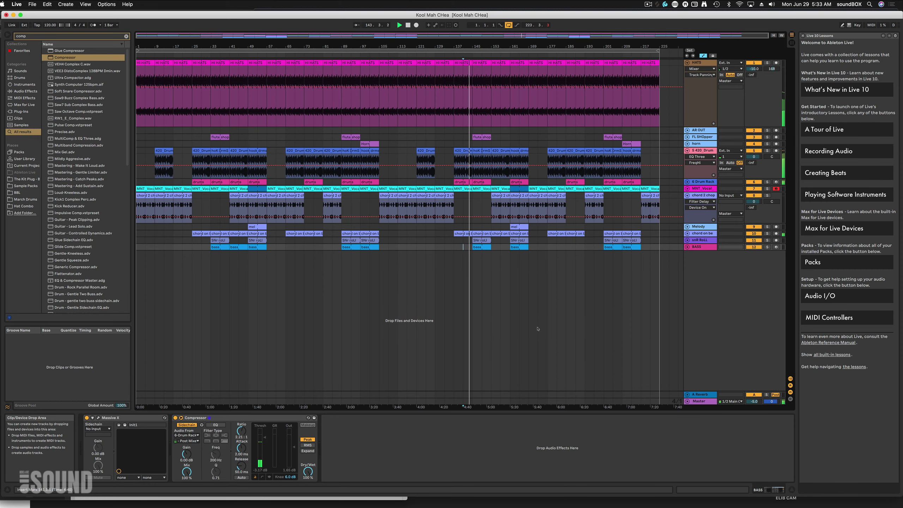
pyautogui.click(538, 328)
pyautogui.press('super+s')
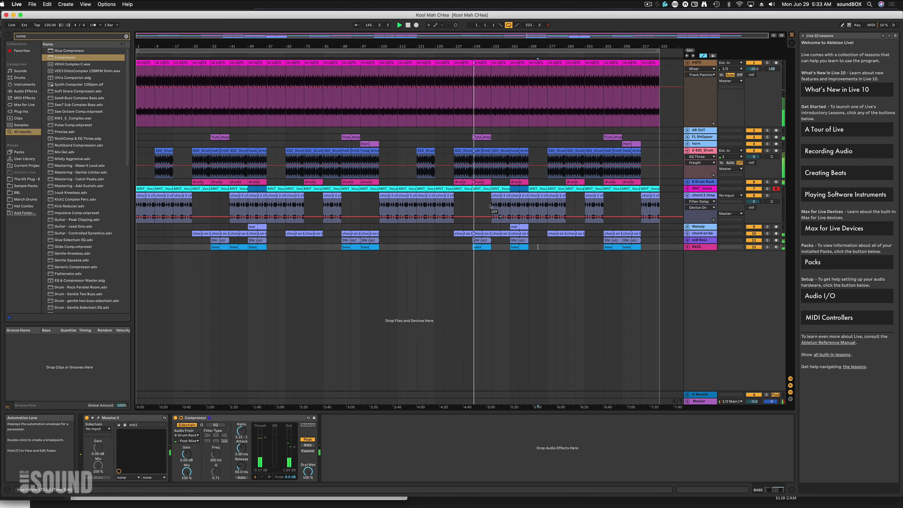
# Unfold the Drum Rack track in the arrangement and play the song from bar 201
pyautogui.click(603, 188)
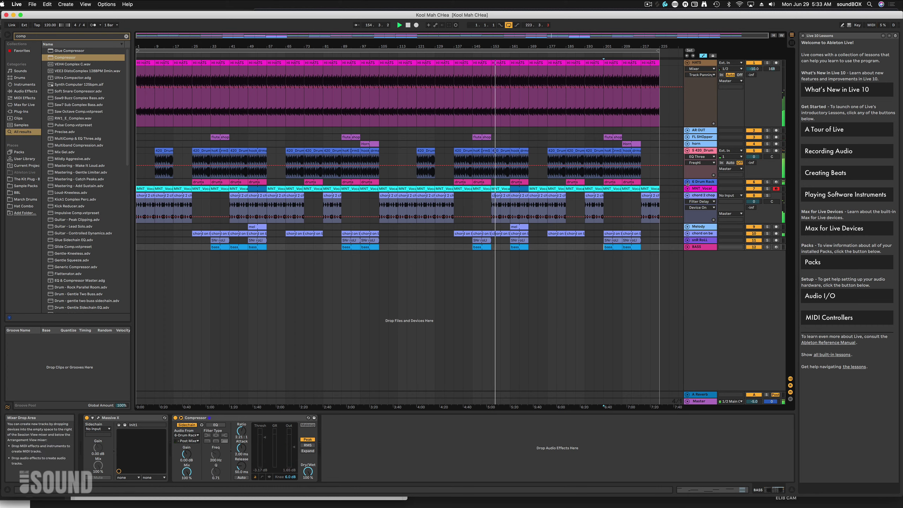
pyautogui.moveTo(688, 184); pyautogui.dragTo(694, 236)
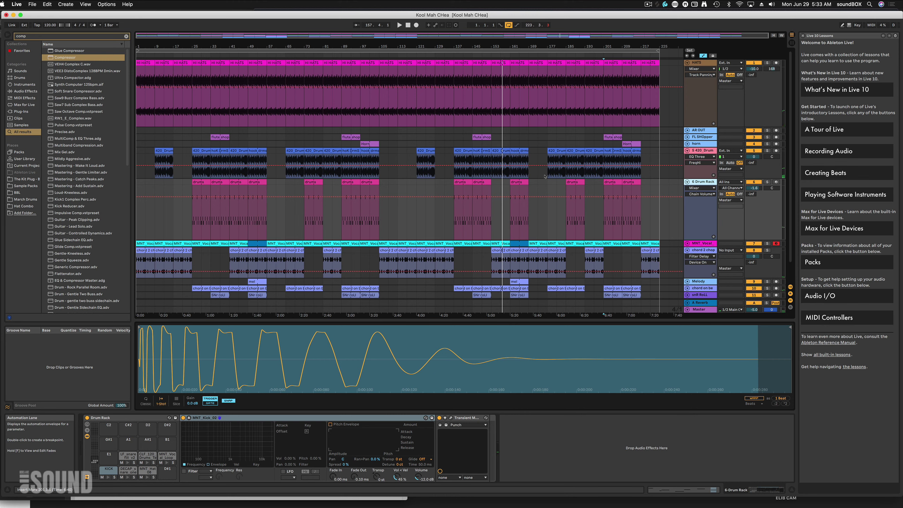
pyautogui.scroll(-3, 526, 183)
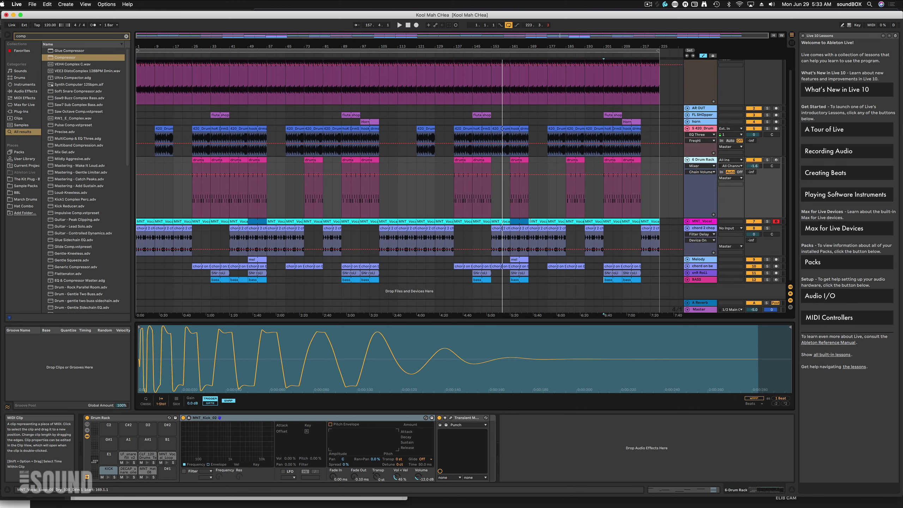
pyautogui.press('space')
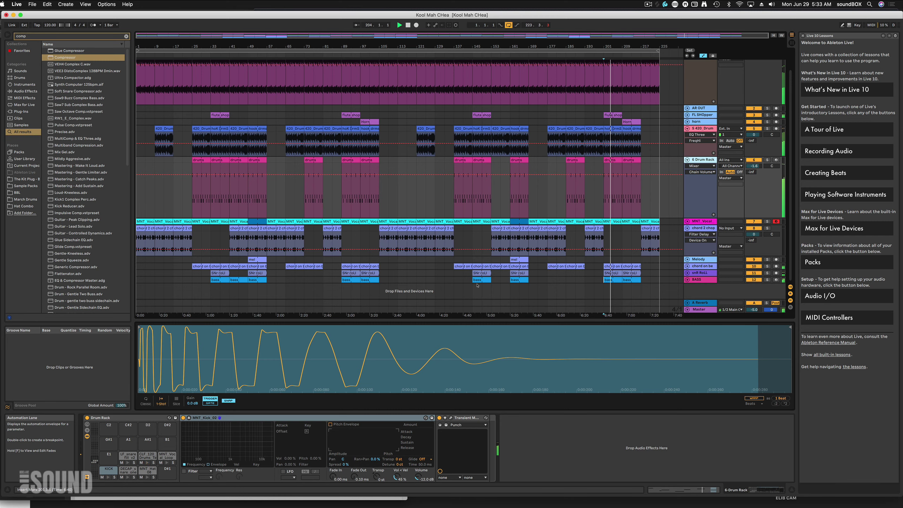
# Return to the Session View, clear the browser search for a new one, and fold the Drum Rack's chains
pyautogui.press('Tab')
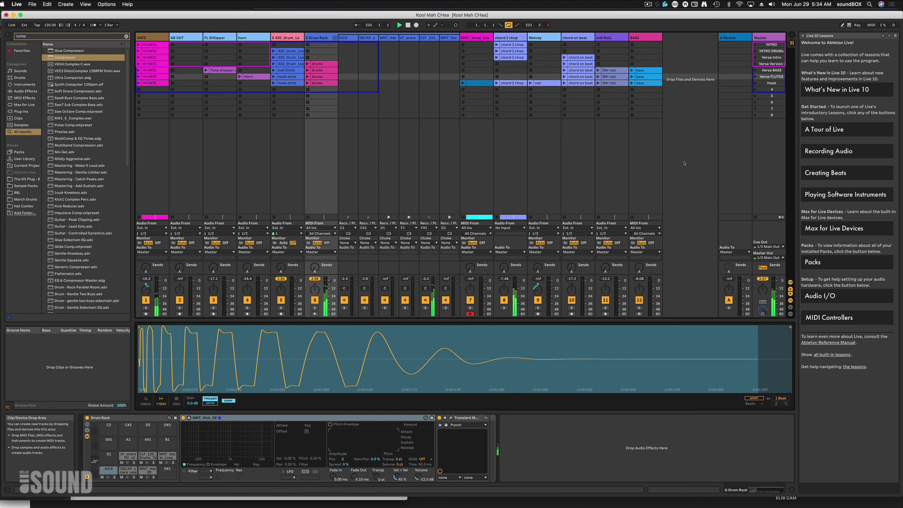
pyautogui.press('Tab')
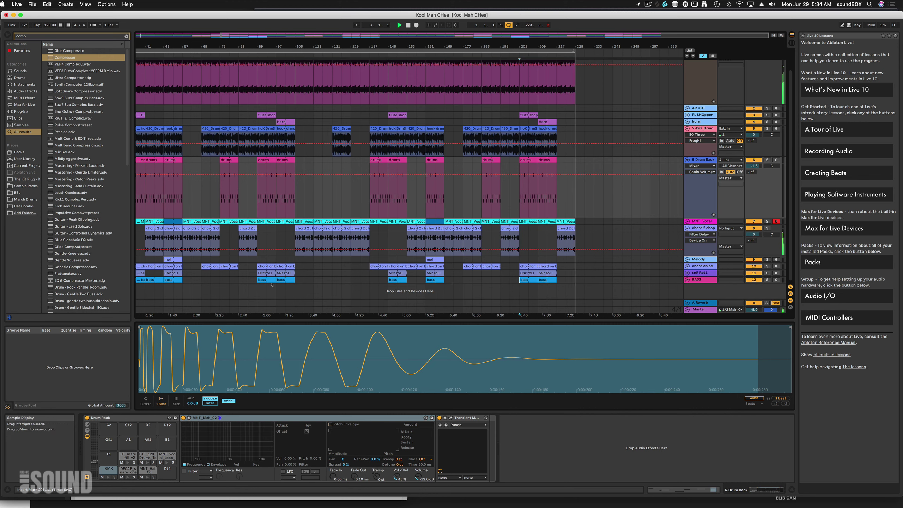
pyautogui.press('Tab')
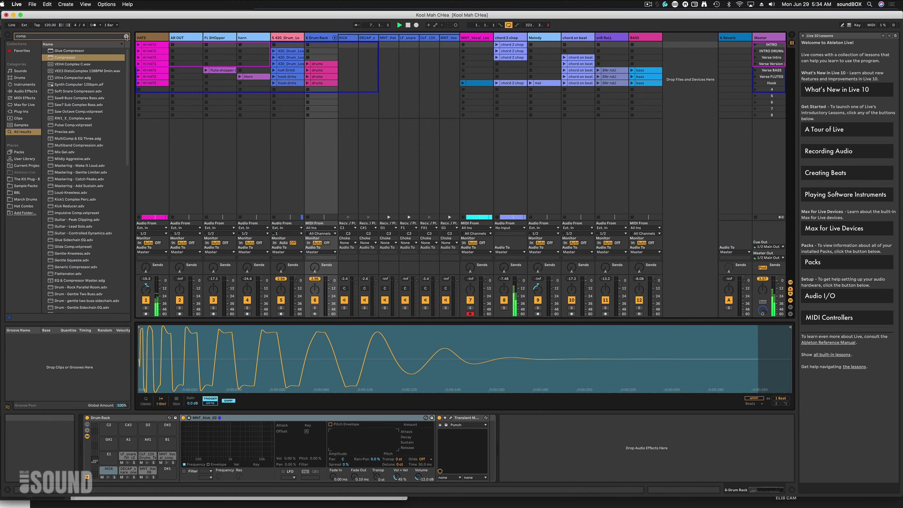
pyautogui.click(126, 37)
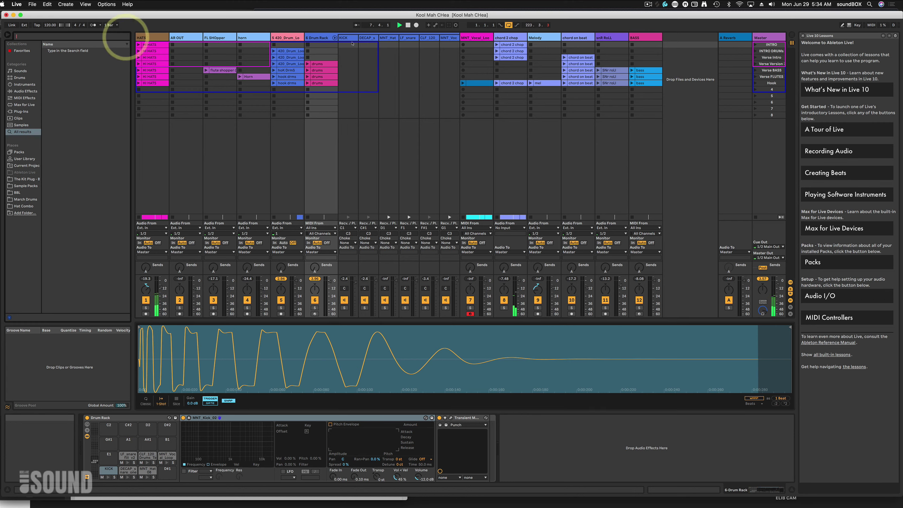
pyautogui.click(335, 37)
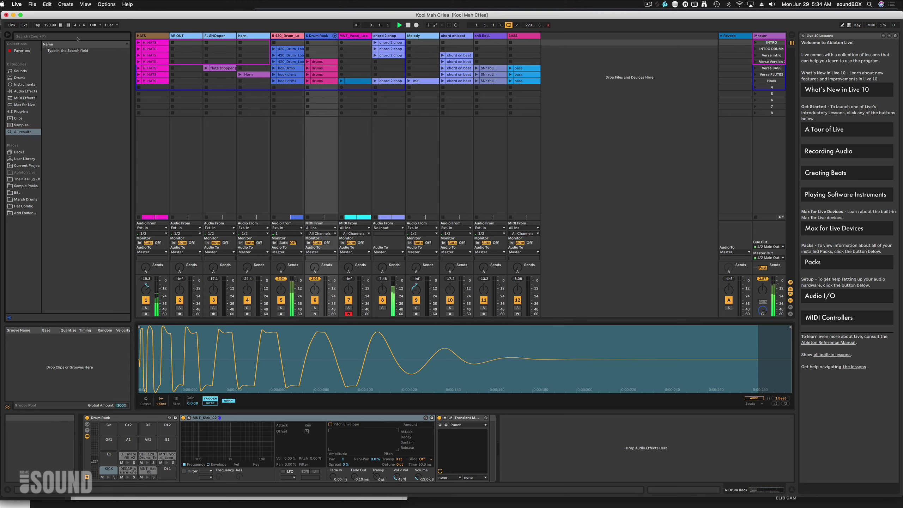
pyautogui.click(79, 36)
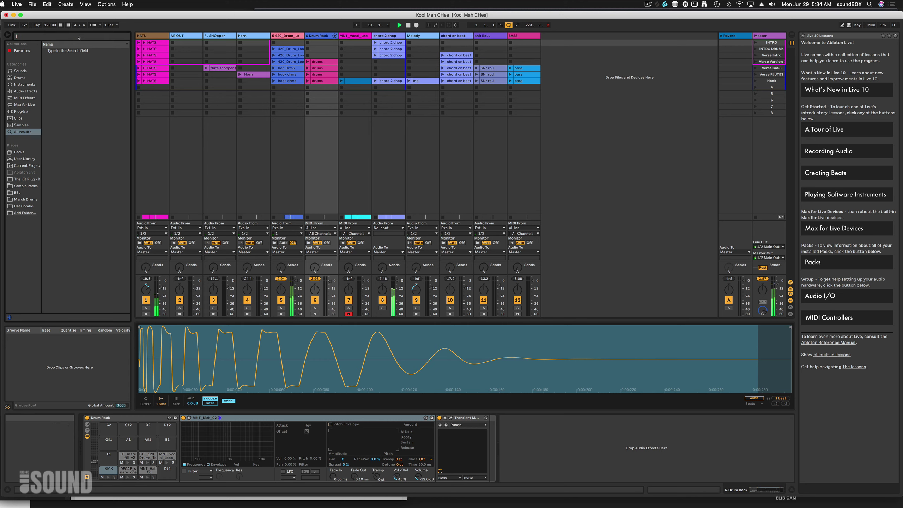